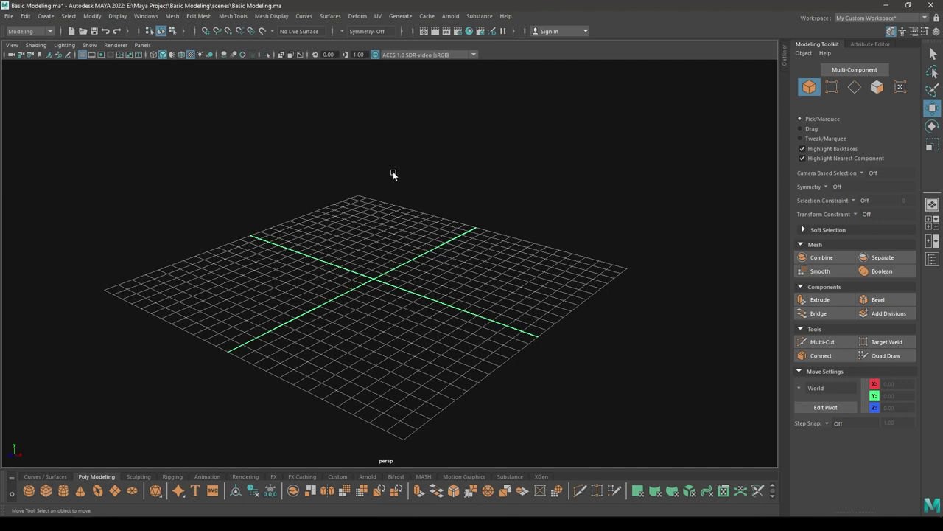
Step: Create a polygon cube at the grid origin and show its creation parameters
left_click_drag(394, 174, 402, 214, "alt")
right_click_drag(402, 214, 404, 244, "shift")
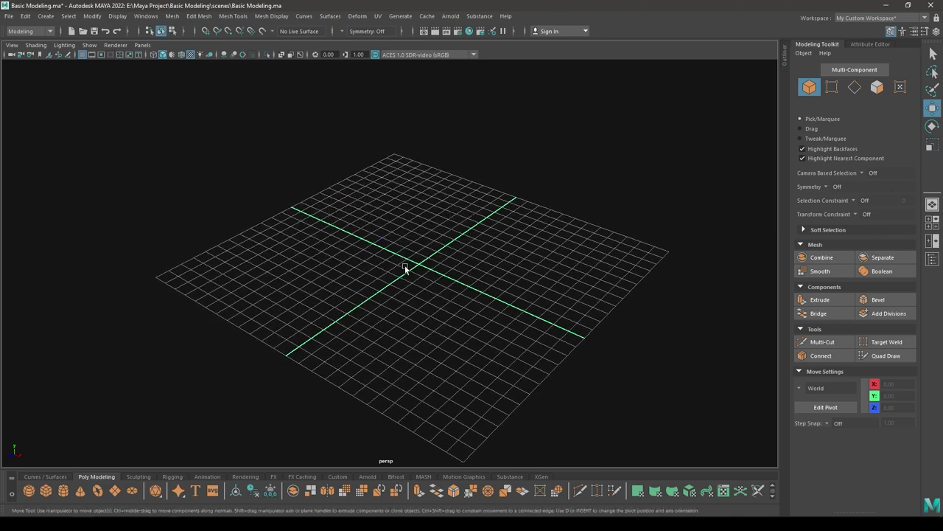
left_click_drag(405, 267, 409, 308, "alt")
key("t")
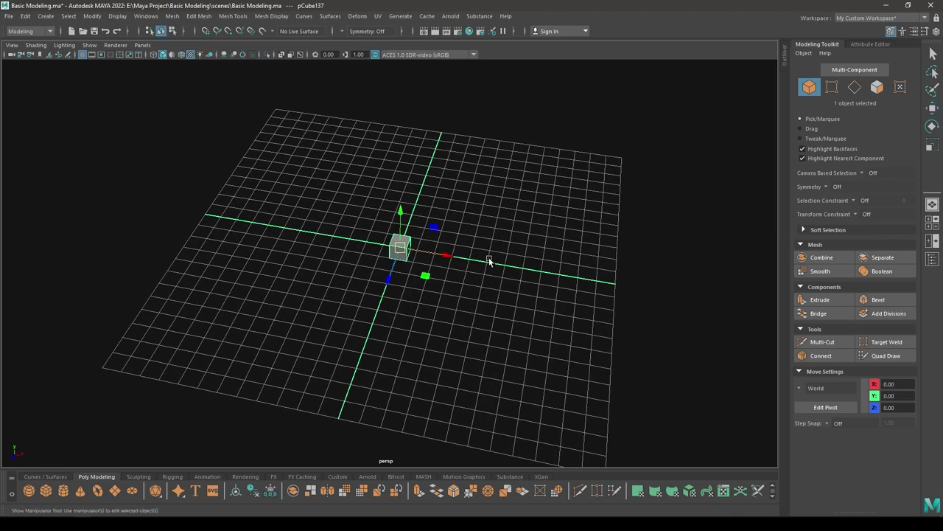
left_click_drag(491, 262, 459, 243, "alt")
right_click_drag(465, 238, 569, 189, "alt")
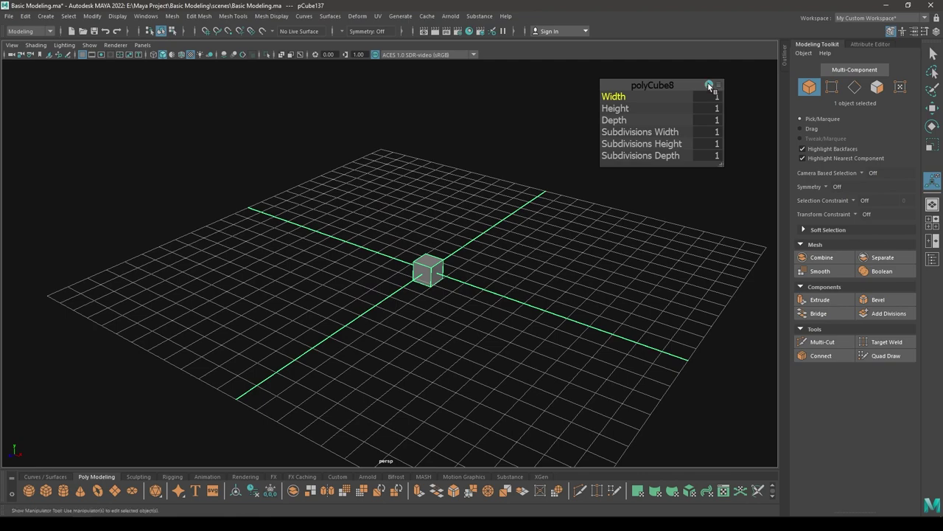
left_click_drag(578, 184, 582, 214, "alt")
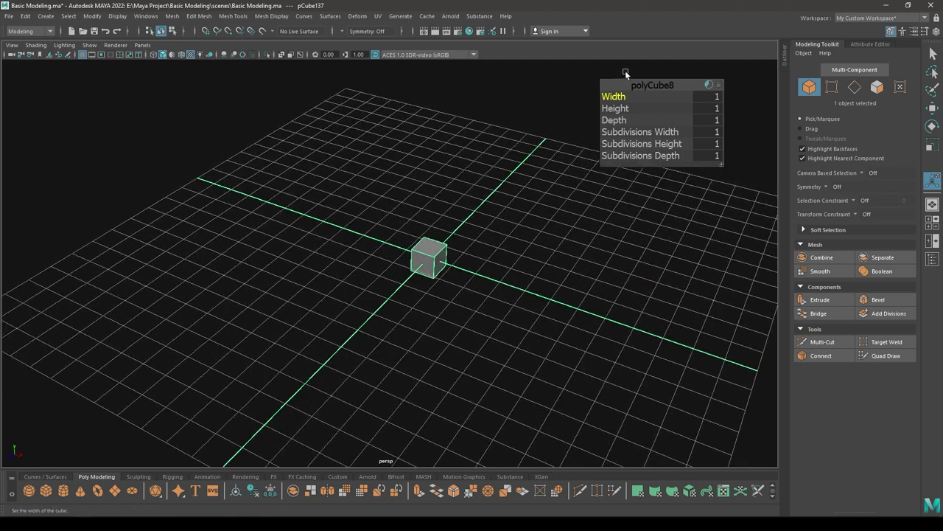
Step: Set the cube's width to 10 and its depth to 6
left_click_drag(609, 97, 924, 116)
left_click_drag(450, 221, 524, 237, "alt")
right_click_drag(525, 221, 500, 95, "alt")
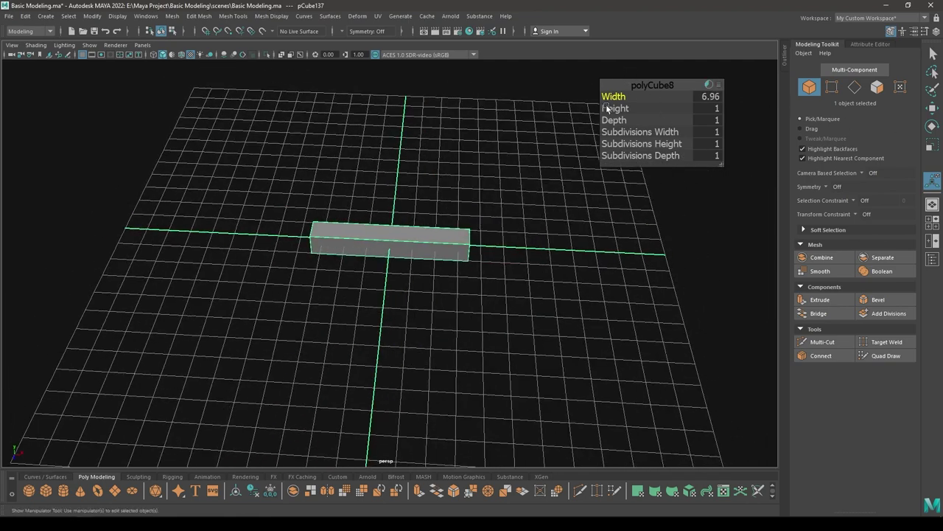
left_click_drag(613, 94, 630, 97)
left_click_drag(558, 246, 468, 234, "alt")
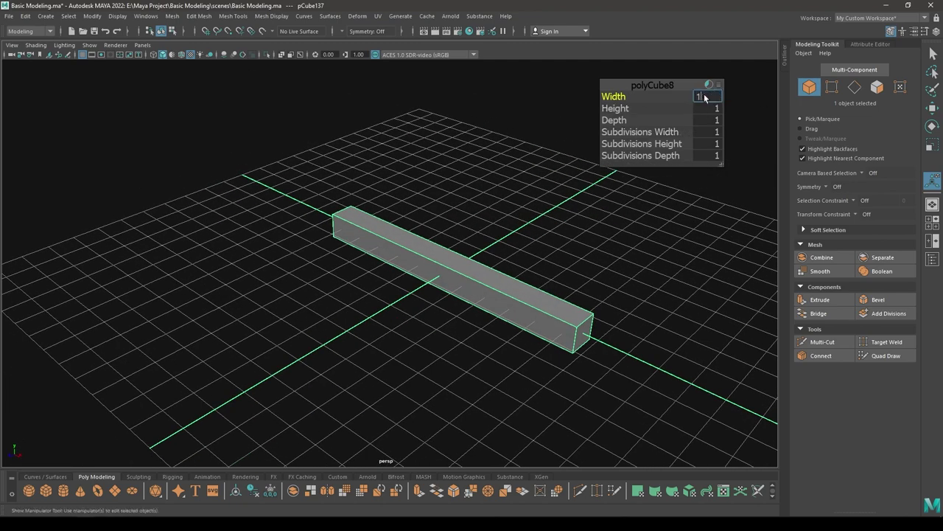
left_click_drag(611, 244, 604, 153, "alt")
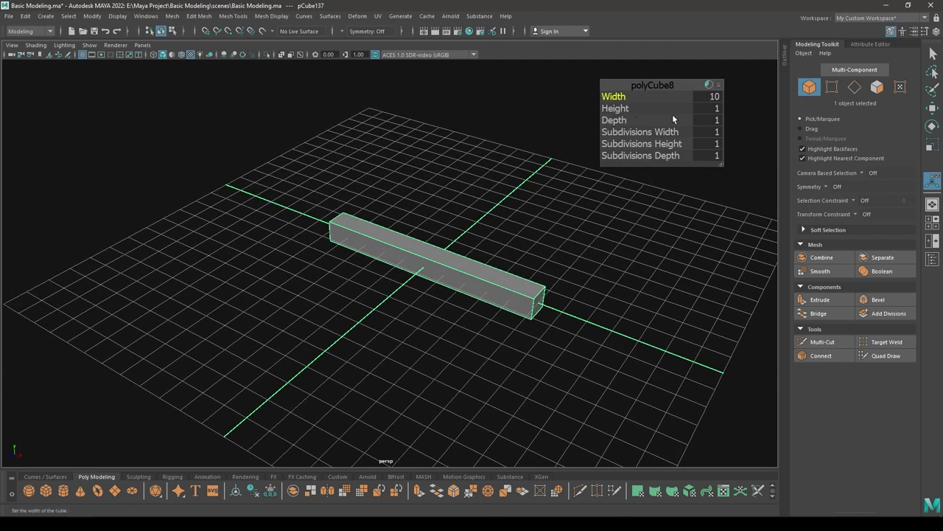
type("6")
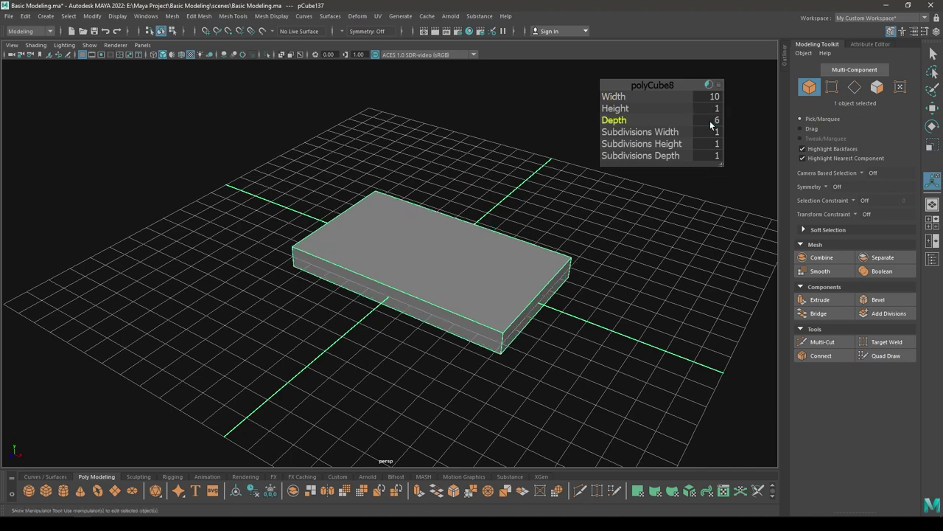
Step: Set the height of the flat box to 0.5
left_click_drag(509, 255, 483, 287, "alt")
scroll(636, 196, "down", 5)
left_click_drag(510, 221, 563, 211, "alt")
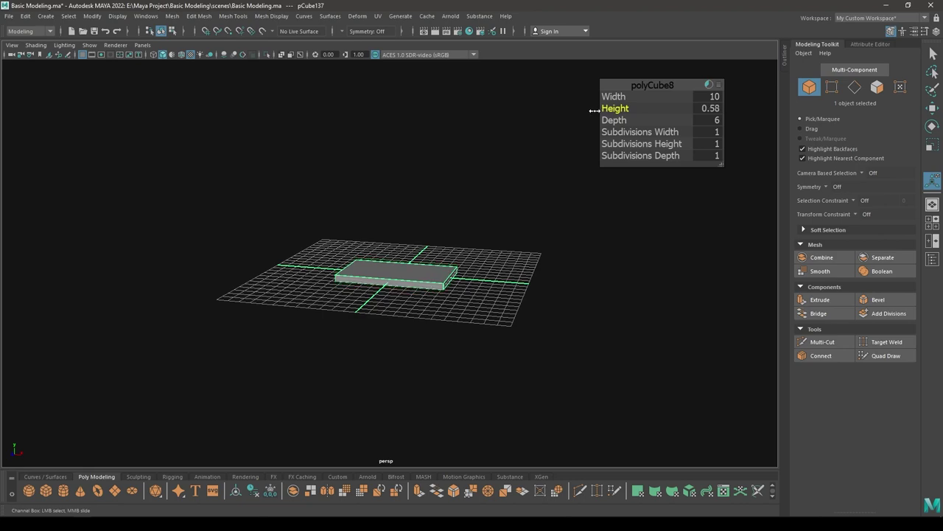
left_click_drag(594, 110, 593, 109)
scroll(484, 442, "up", 7)
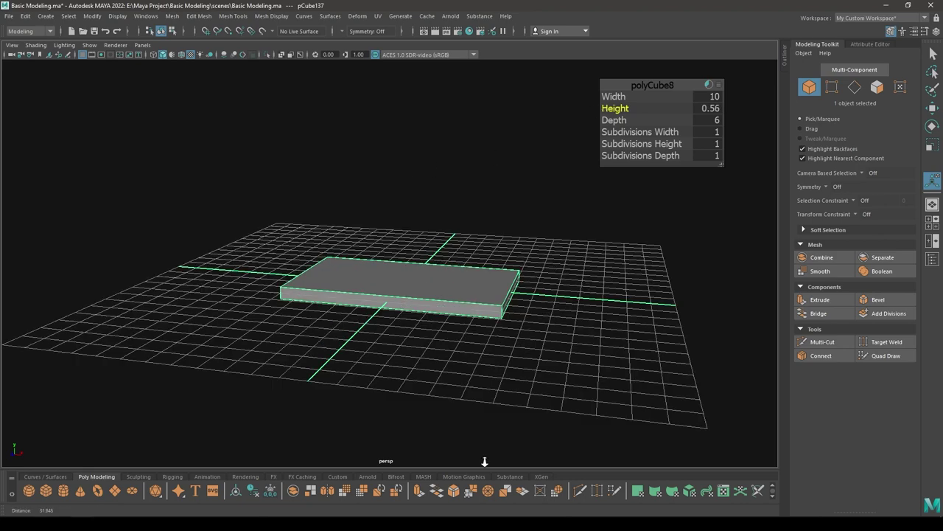
left_click_drag(484, 458, 442, 411, "alt")
middle_click_drag(442, 410, 372, 397, "alt")
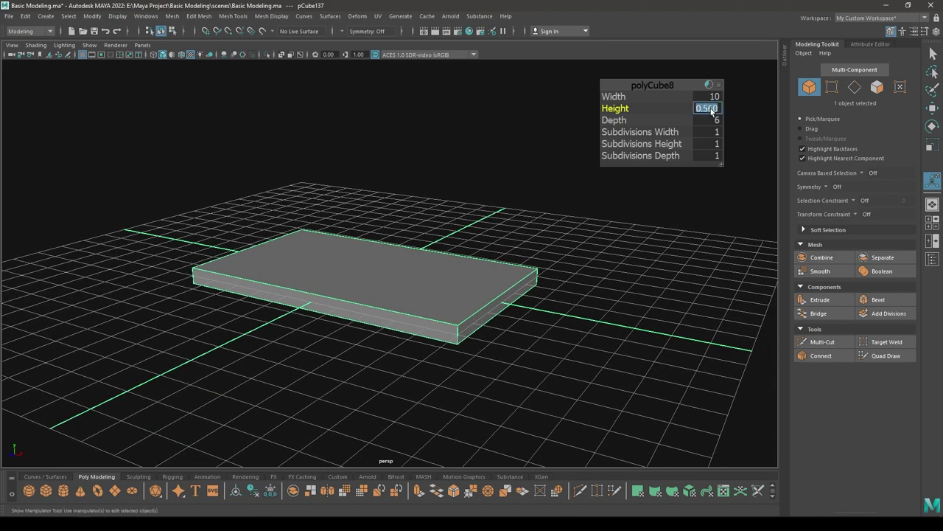
key("Return")
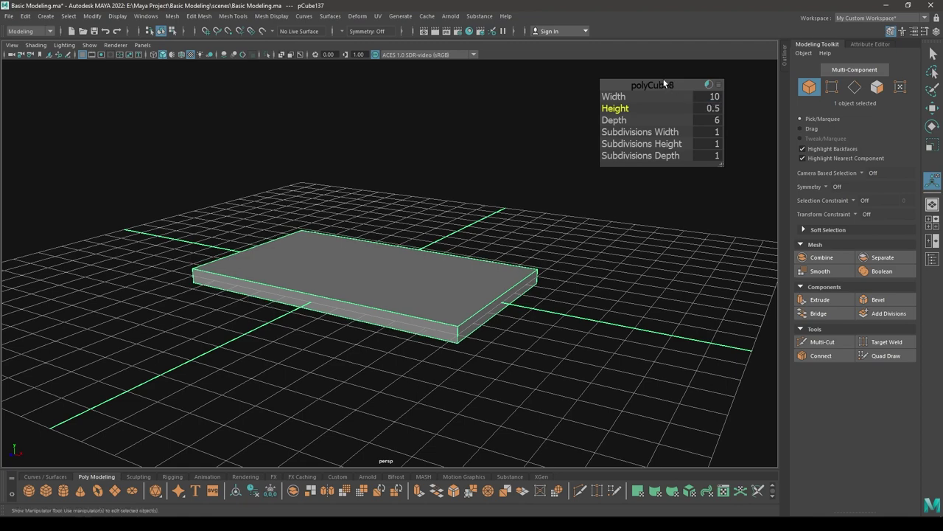
Step: Extrude the box's top face upward to about Y 0.58
key("w")
left_click_drag(492, 140, 483, 157, "alt")
scroll(483, 157, "down", 2)
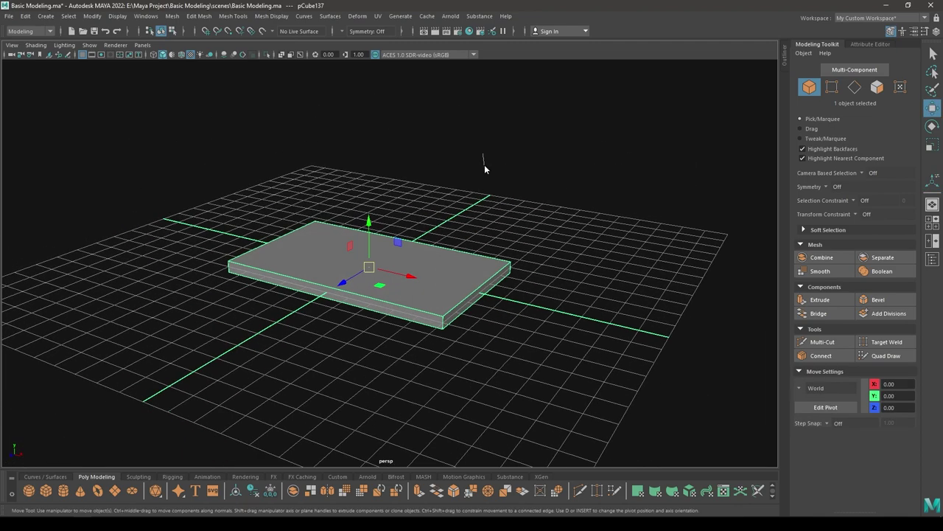
right_click_drag(485, 166, 465, 199)
left_click(472, 284)
scroll(476, 295, "up", 5)
left_click_drag(516, 398, 486, 407, "alt")
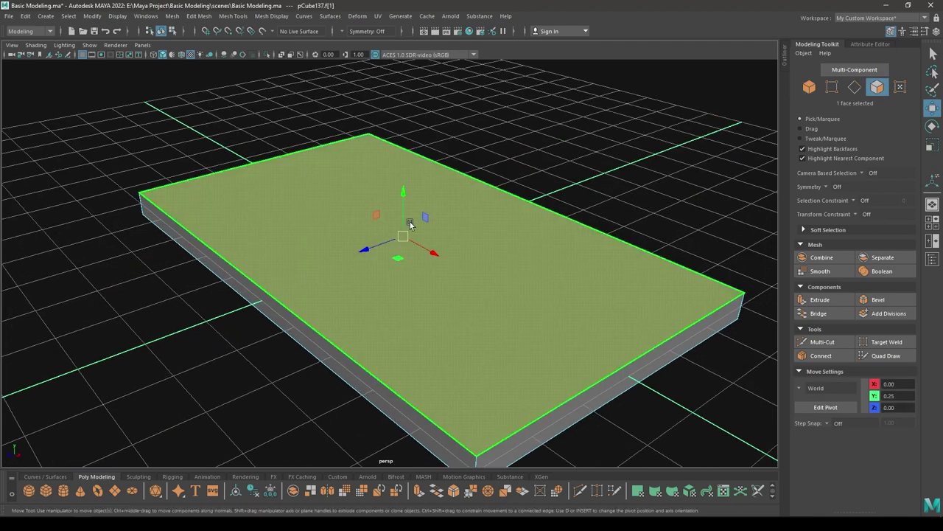
left_click_drag(409, 222, 433, 200, "alt")
left_click_drag(359, 212, 358, 193, "shift")
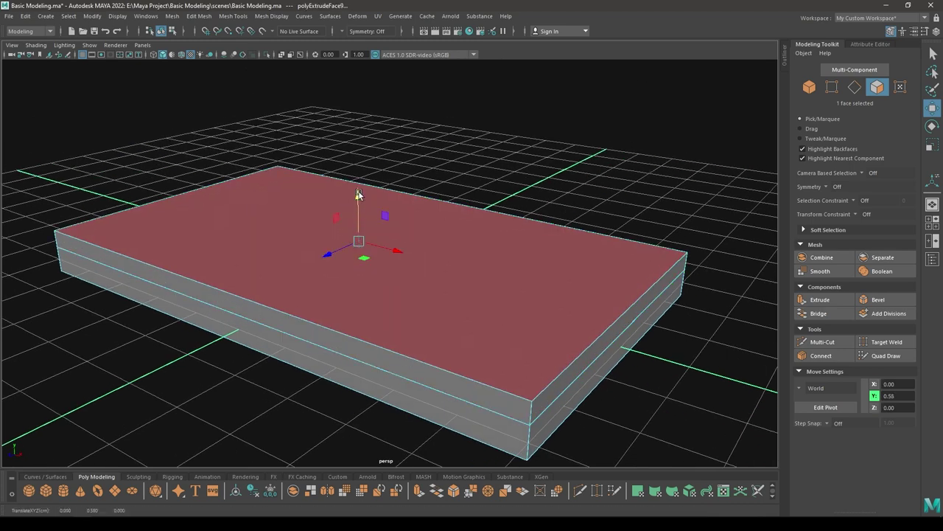
Step: Scale the extruded top face inward for a sloped rim and adjust its height to about Y 0.60
key("r")
left_click_drag(359, 241, 339, 244)
key("w")
left_click_drag(435, 294, 386, 253, "alt")
left_click_drag(334, 235, 330, 236)
right_click_drag(362, 292, 349, 226, "alt")
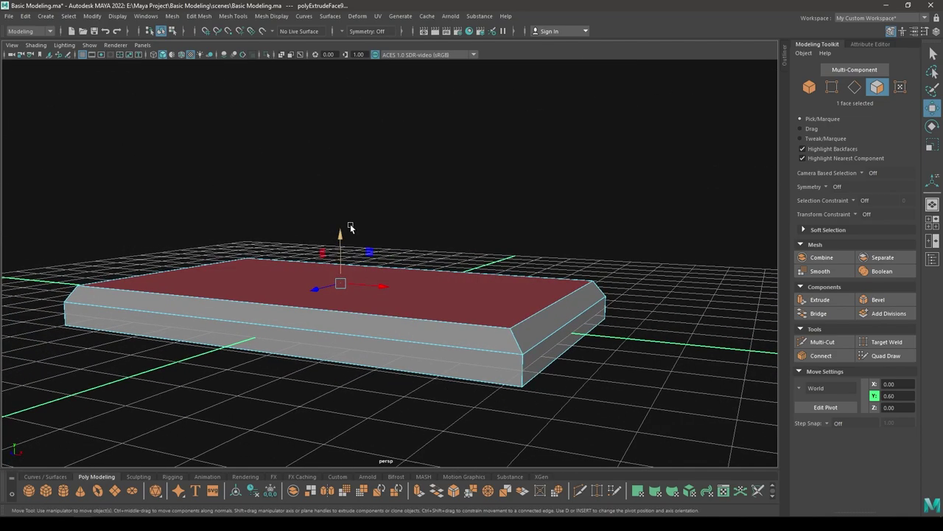
Step: Return to object mode and duplicate the whole slab in the front view
mouse_move(350, 226)
left_mouse_down("alt")
mouse_move(312, 217)
mouse_move(358, 233)
left_mouse_up("alt")
right_click_drag(359, 235, 414, 207)
right_click_drag(502, 284, 496, 286, "alt")
left_click_drag(495, 286, 475, 200, "alt")
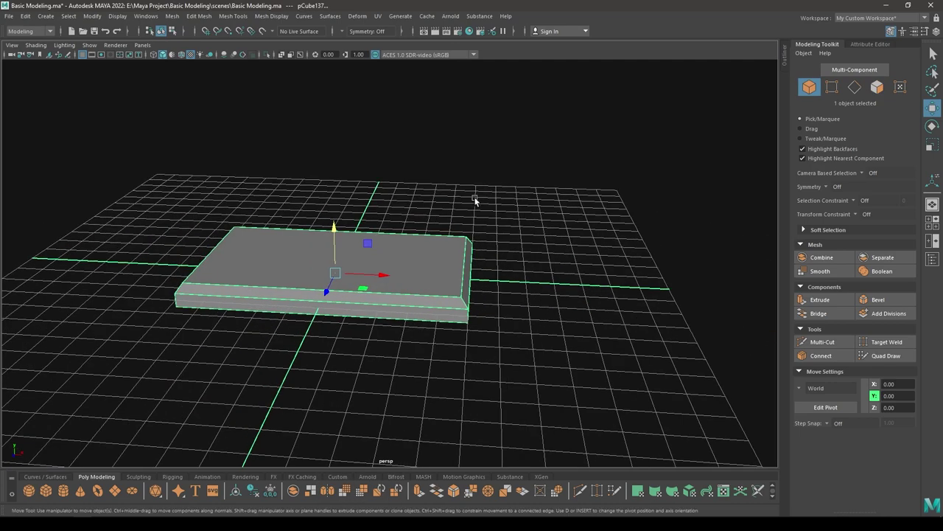
right_click_drag(471, 308, 396, 168, "alt")
key("space")
left_click_drag(396, 170, 404, 188)
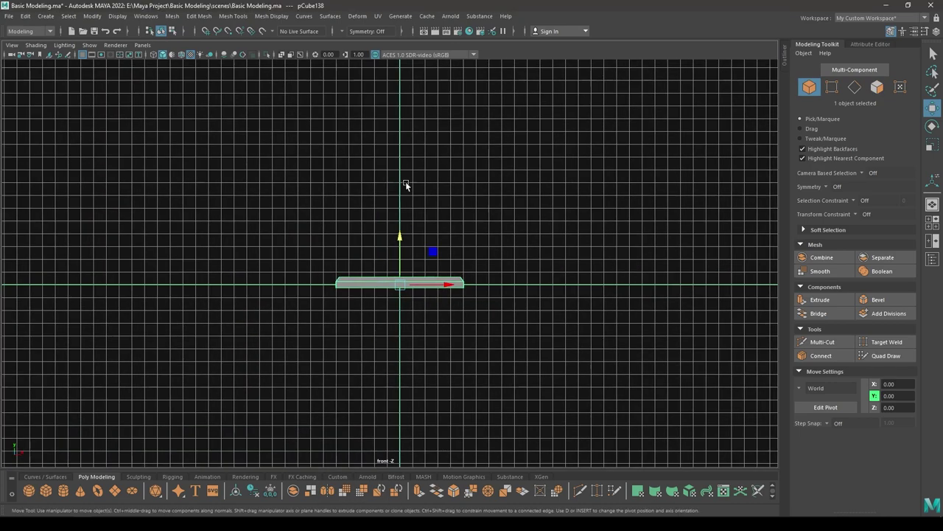
Step: Flip the duplicate slab upside down and raise it to Y 13.50 above the original
key("e")
key("w")
left_click_drag(400, 252, 448, 221)
key("e")
key("w")
left_click_drag(401, 166, 406, 51)
key("space")
left_click_drag(404, 95, 406, 73)
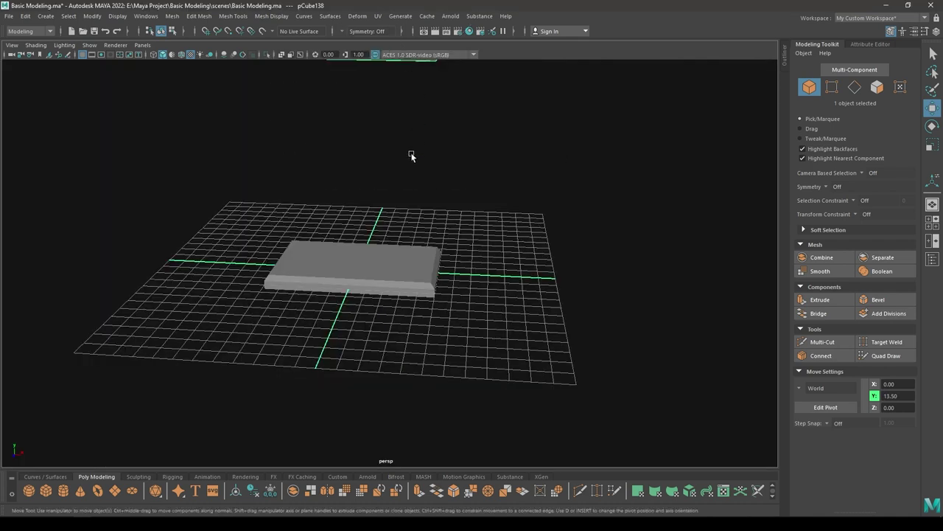
Step: Select the upper and lower slabs and combine them into one mesh
scroll(410, 154, "down", 3)
mouse_move(410, 154)
left_mouse_down("alt")
mouse_move(383, 121)
mouse_move(406, 113)
mouse_move(401, 154)
left_mouse_up("alt")
scroll(409, 251, "up", 3)
mouse_move(410, 255)
left_mouse_down("alt")
mouse_move(394, 268)
mouse_move(425, 245)
mouse_move(392, 255)
mouse_move(410, 255)
left_mouse_up("alt")
left_click(409, 266)
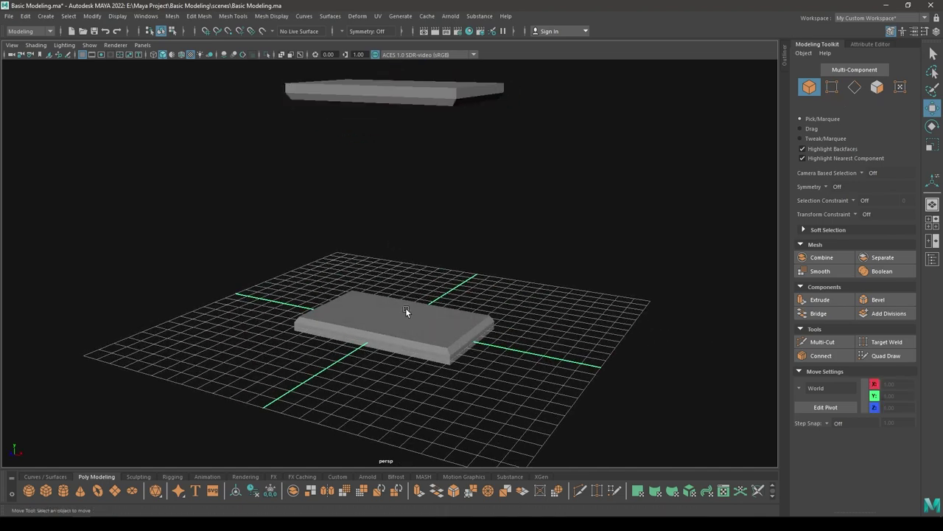
left_click(409, 317)
left_click_drag(411, 318, 424, 181, "alt")
left_click(423, 93)
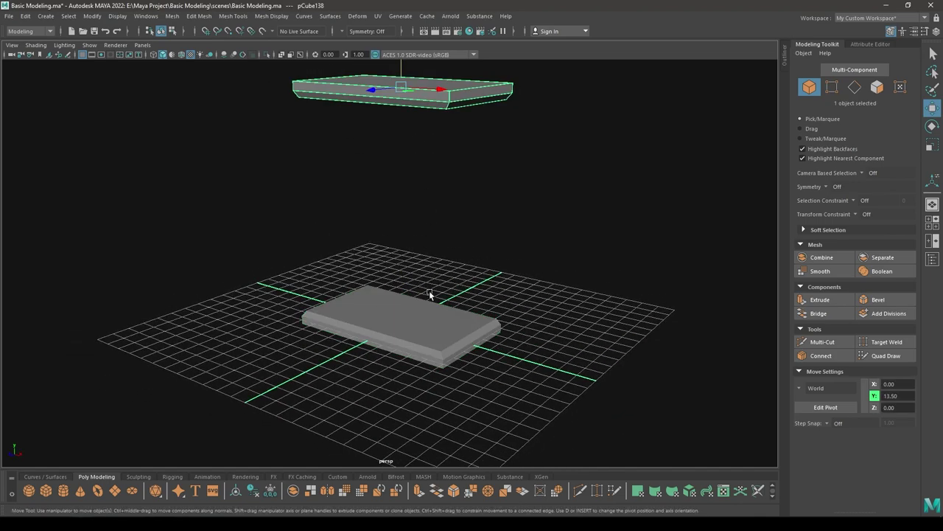
left_click(429, 299, "shift")
right_click_drag(470, 226, 452, 433, "shift")
left_click_drag(458, 280, 532, 202, "alt")
Step: Bridge the two facing inner faces of the slabs to form the body between them, and return to object mode
right_click_drag(533, 203, 534, 229)
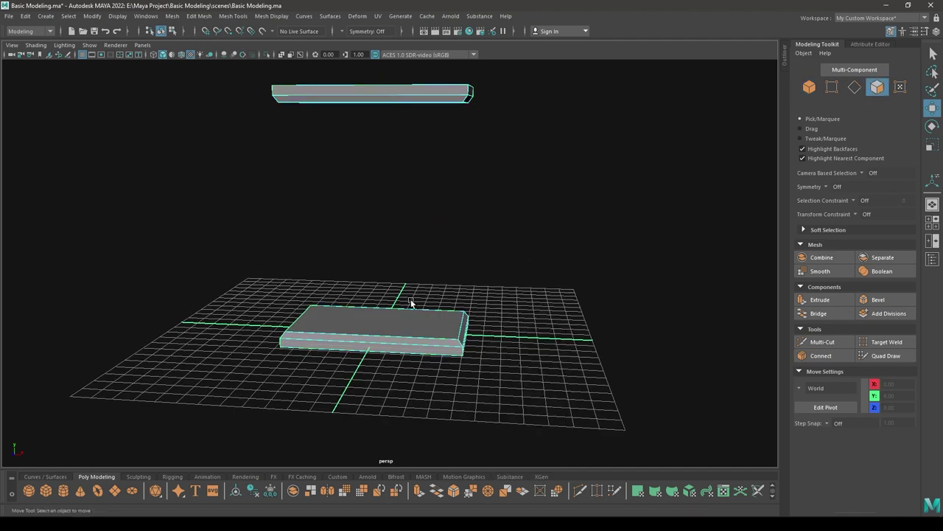
left_click(409, 312)
left_click_drag(480, 298, 504, 274, "alt")
left_click(396, 210, "shift")
right_click_drag(553, 179, 554, 182, "shift")
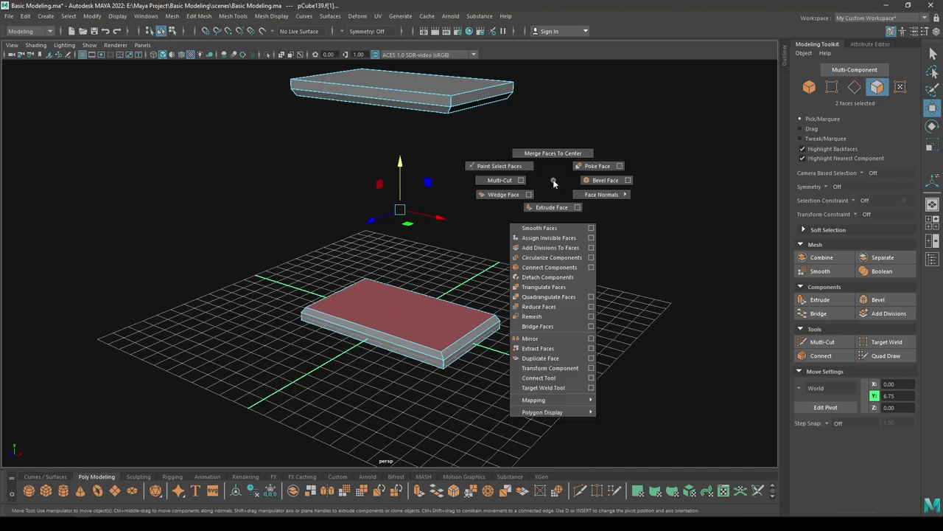
right_click_drag(544, 327, 544, 327, "shift")
mouse_move(432, 284)
left_mouse_down("alt")
mouse_move(514, 283)
mouse_move(428, 270)
left_mouse_up("alt")
key("w")
left_click_drag(501, 313, 451, 322, "alt")
right_click_drag(449, 216, 527, 180)
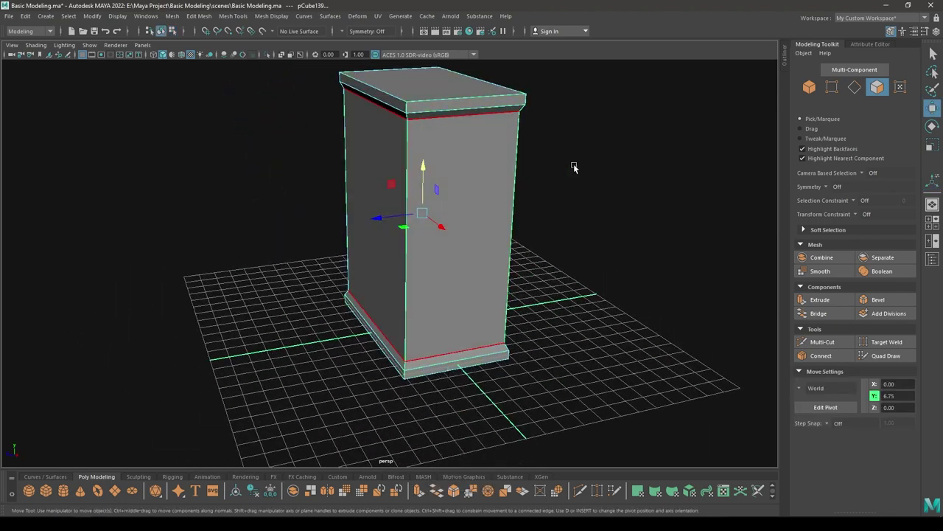
left_click(580, 221)
Step: Examine the bridged body's proportions in the front and perspective views
left_click_drag(549, 340, 516, 309, "alt")
right_click_drag(516, 310, 498, 400, "alt")
left_click_drag(498, 400, 481, 343, "alt")
left_click(453, 303)
key("space")
right_click_drag(480, 343, 523, 344, "alt")
middle_click_drag(524, 344, 506, 497, "alt")
right_click_drag(427, 155, 613, 489, "alt")
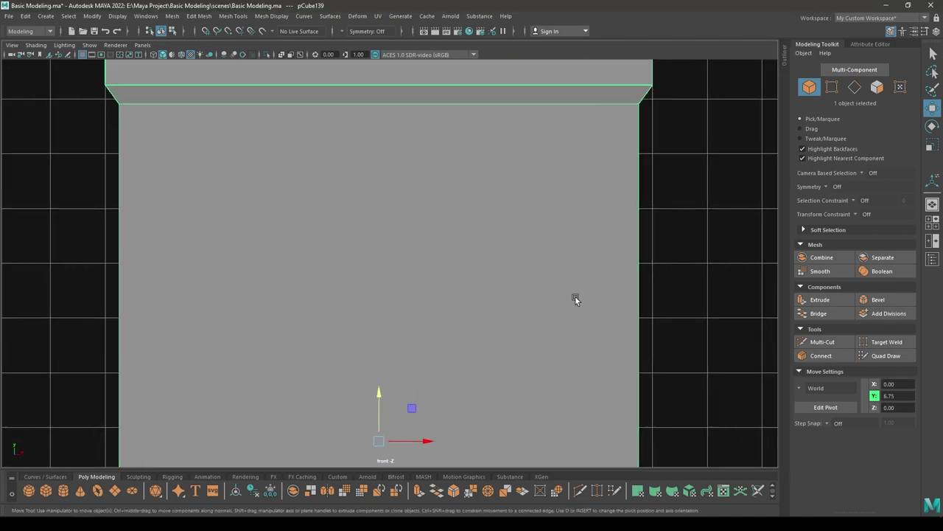
key("space")
left_click_drag(580, 292, 579, 249)
left_click_drag(569, 301, 525, 326, "alt")
right_click_drag(525, 326, 509, 227, "alt")
left_click_drag(450, 143, 504, 181, "alt")
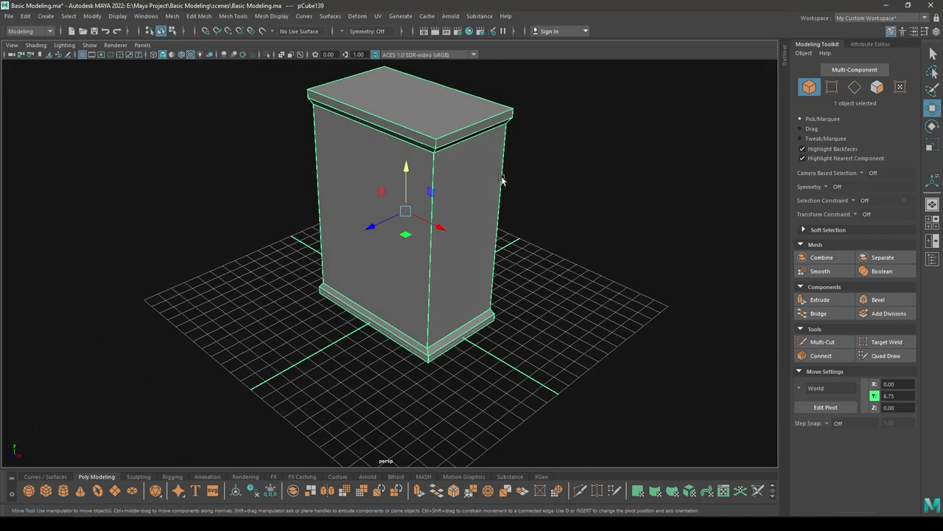
Step: Split the edge ring around the top slab's vertical side and bevel the new loop into two
middle_click_drag(503, 181, 498, 329, "alt")
right_click_drag(498, 328, 512, 411, "alt")
left_click_drag(472, 284, 492, 250, "alt")
mouse_move(492, 250)
right_mouse_down()
mouse_move(499, 287)
mouse_move(493, 254)
right_mouse_up()
right_click_drag(495, 265, 639, 394, "alt")
middle_click_drag(638, 394, 493, 378, "alt")
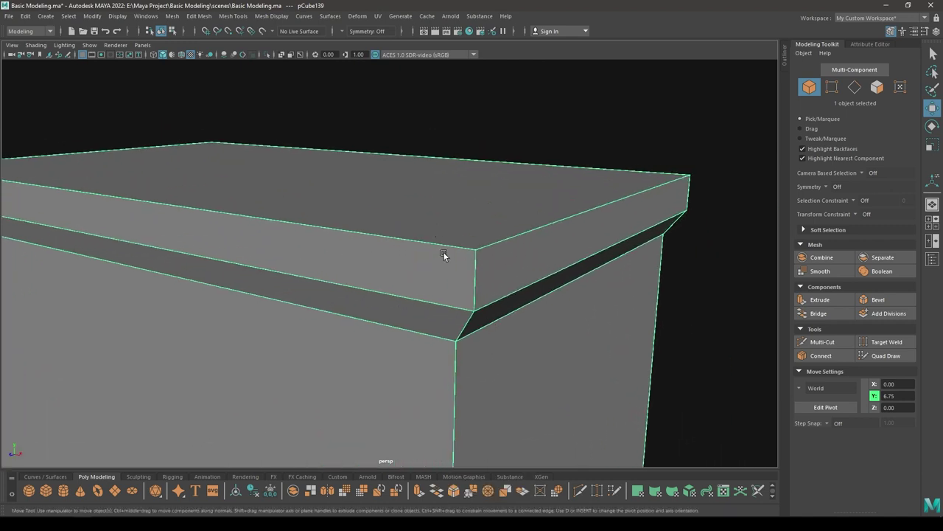
right_click_drag(460, 267, 460, 225)
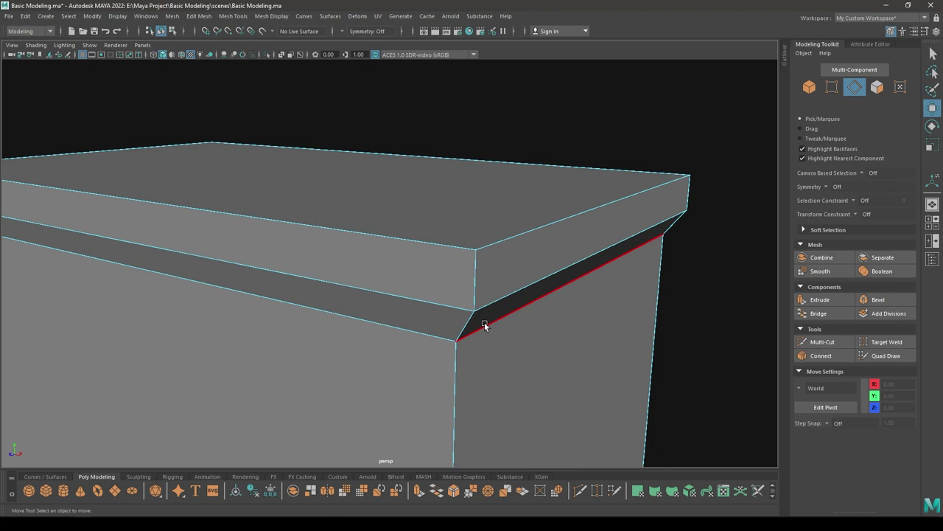
left_click(485, 280)
right_click(582, 235, "ctrl")
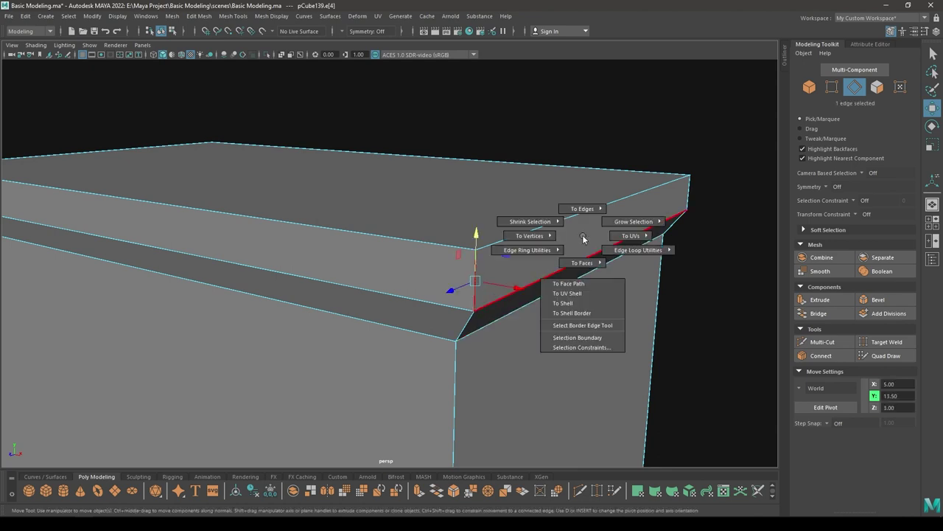
right_click_drag(583, 238, 508, 258, "ctrl")
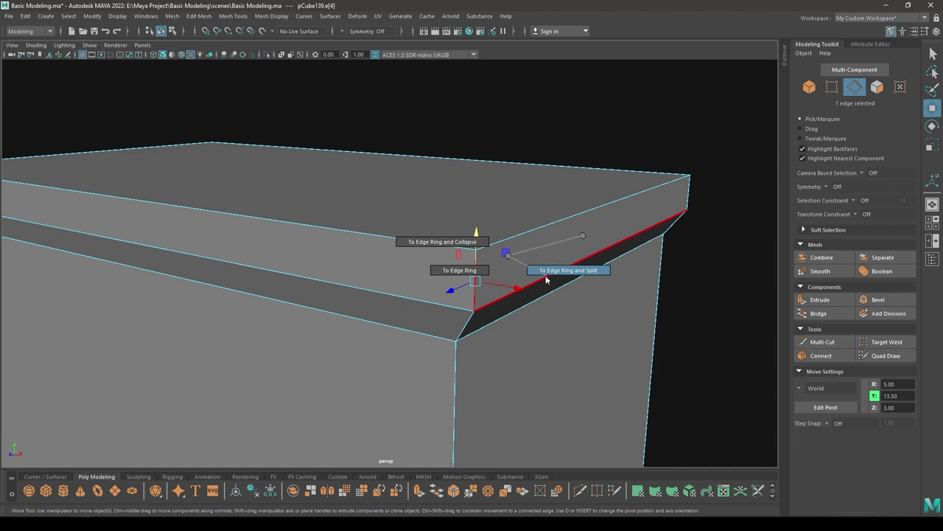
right_click_drag(546, 276, 545, 275, "ctrl")
right_click_drag(488, 267, 520, 265, "shift")
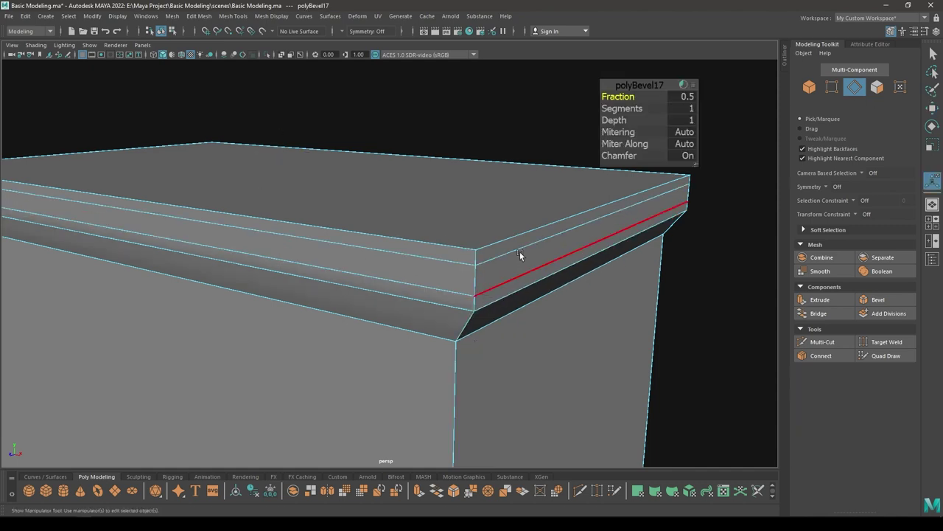
Step: Set the bevel fraction of the top slab's edge loops to 0.6
left_click_drag(521, 255, 541, 246, "alt")
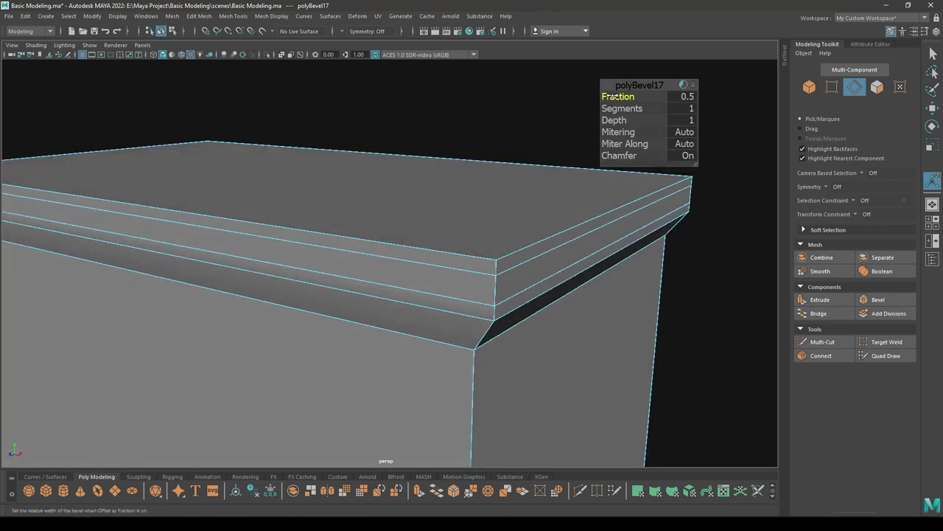
left_click_drag(613, 95, 619, 96)
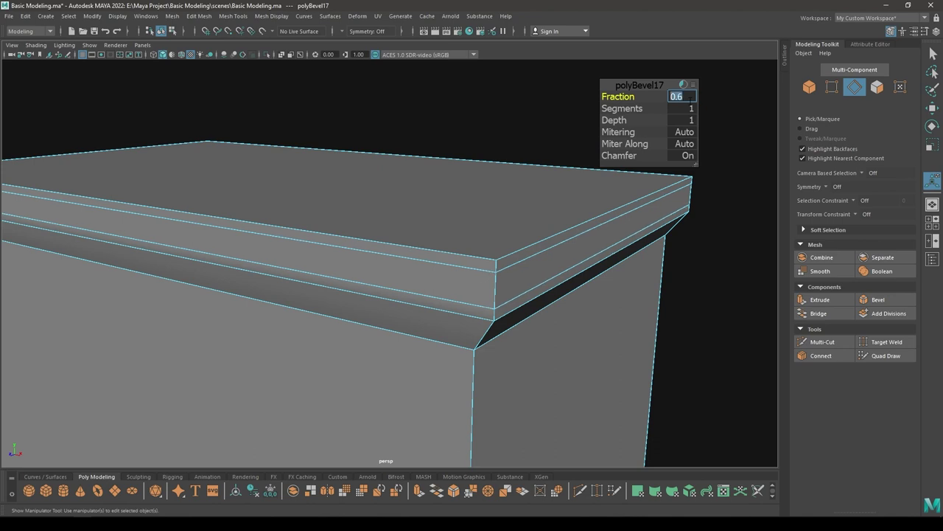
key("w")
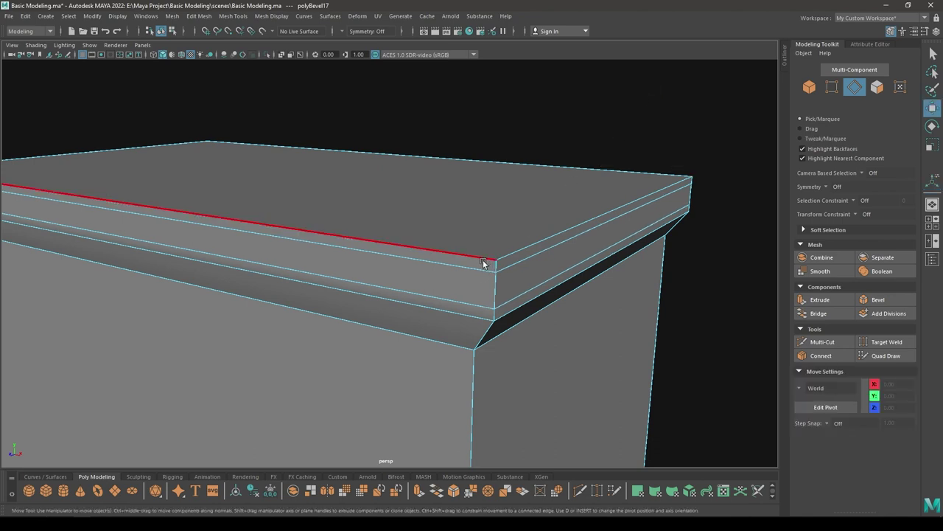
Step: Harden the two edge loops bordering the slope beneath the top slab and return to object mode
mouse_move(483, 261)
left_mouse_down("alt")
mouse_move(444, 193)
mouse_move(450, 240)
mouse_move(478, 270)
left_mouse_up("alt")
left_click_drag(409, 230, 482, 180, "alt")
double_click(482, 178)
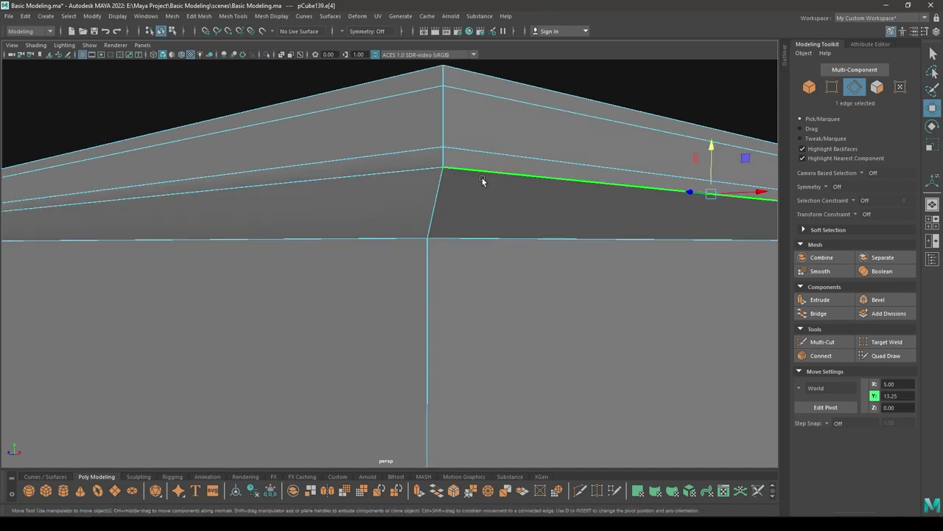
double_click(469, 239, "shift")
left_click_drag(469, 239, 432, 267, "alt")
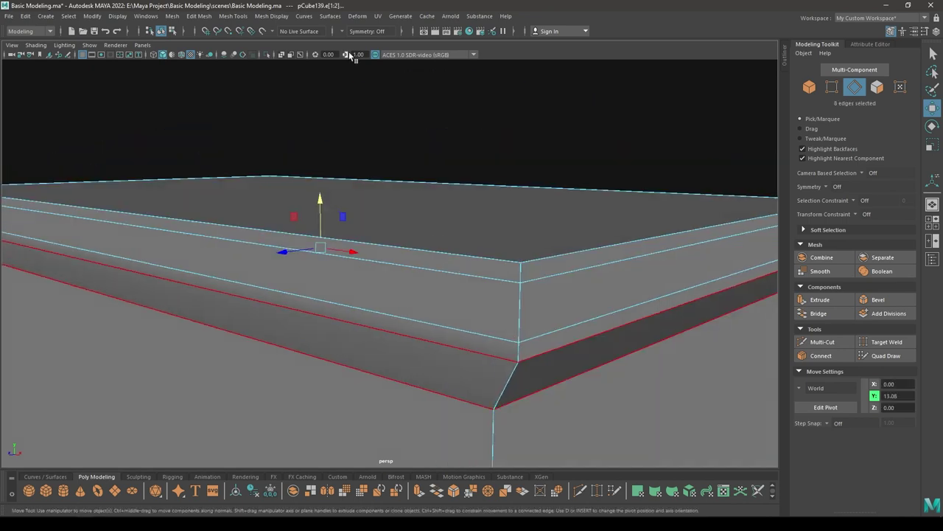
left_click(271, 16)
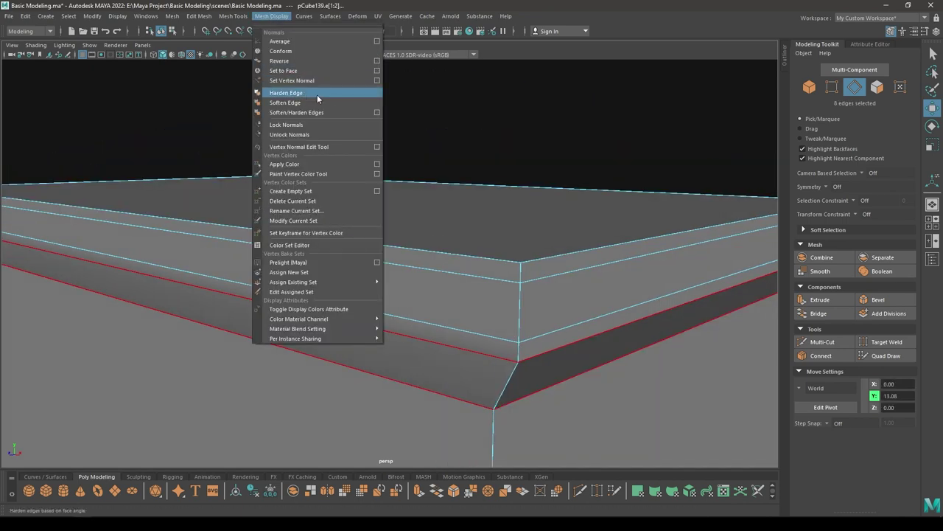
left_click(328, 94)
right_click_drag(441, 206, 540, 156)
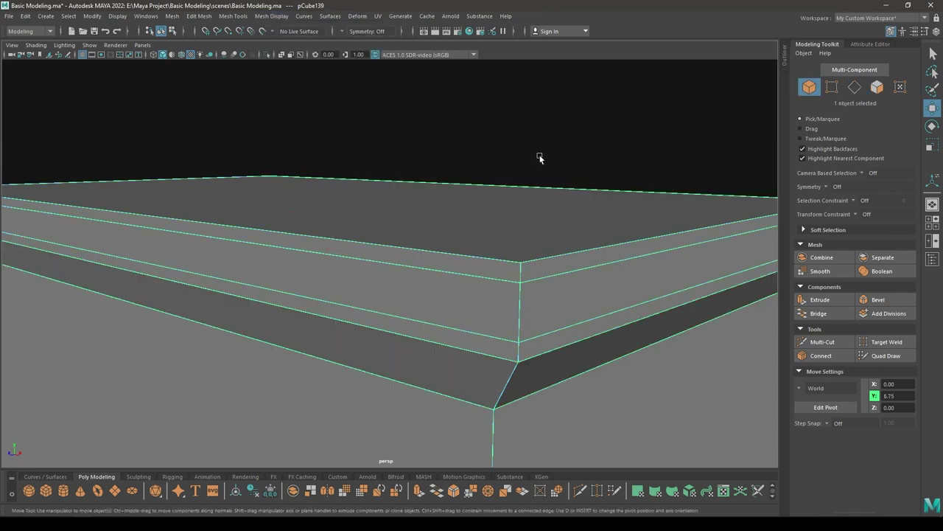
left_click(545, 126)
Step: Extrude the four middle faces around the top slab's vertical side inward to form a recessed groove
scroll(553, 69, "down", 6)
left_click_drag(553, 69, 536, 63, "alt")
scroll(347, 318, "up", 5)
mouse_move(347, 318)
left_mouse_down("alt")
mouse_move(366, 228)
mouse_move(351, 334)
left_mouse_up("alt")
left_click(375, 301)
left_click_drag(376, 299, 384, 213, "alt")
right_click_drag(384, 213, 386, 249)
left_click(451, 249)
double_click(352, 240, "shift")
scroll(207, 121, "down", 6)
left_click_drag(206, 121, 349, 276, "alt")
scroll(206, 120, "up", 4)
key("ctrl+e")
left_click_drag(577, 119, 547, 137, "alt")
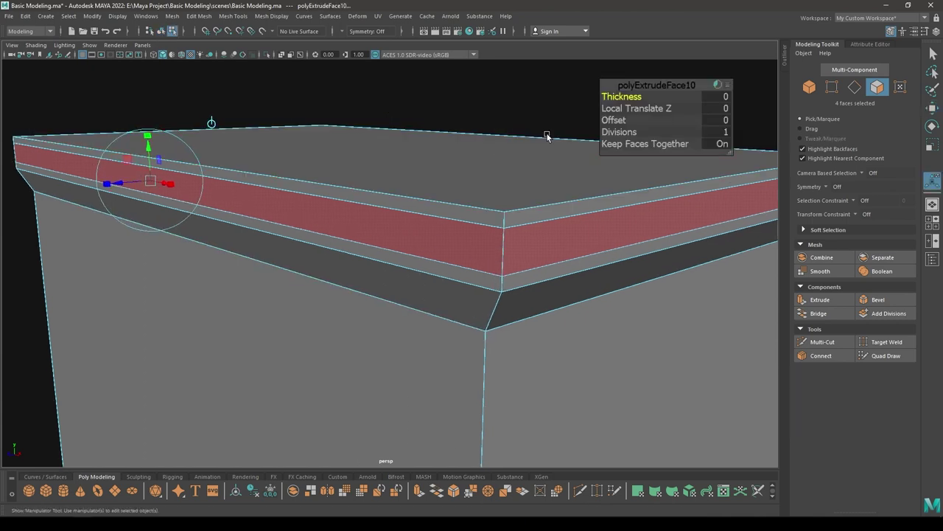
left_click_drag(633, 95, 628, 95)
key("w")
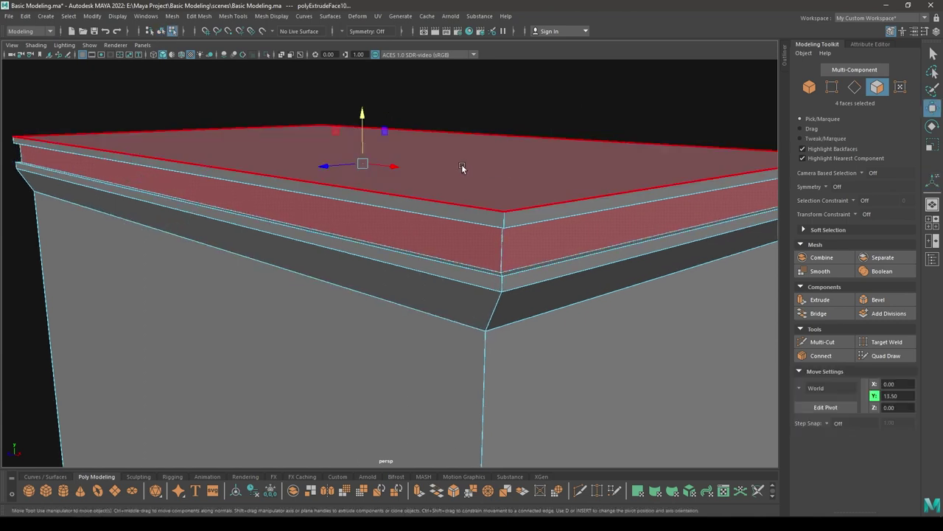
right_click_drag(462, 163, 557, 121)
scroll(472, 96, "down", 4)
Step: Extrude the slab's top face with a positive offset to create a narrow inset border
left_click_drag(471, 96, 352, 145, "alt")
right_click_drag(350, 137, 352, 164)
left_click_drag(405, 202, 362, 197, "alt")
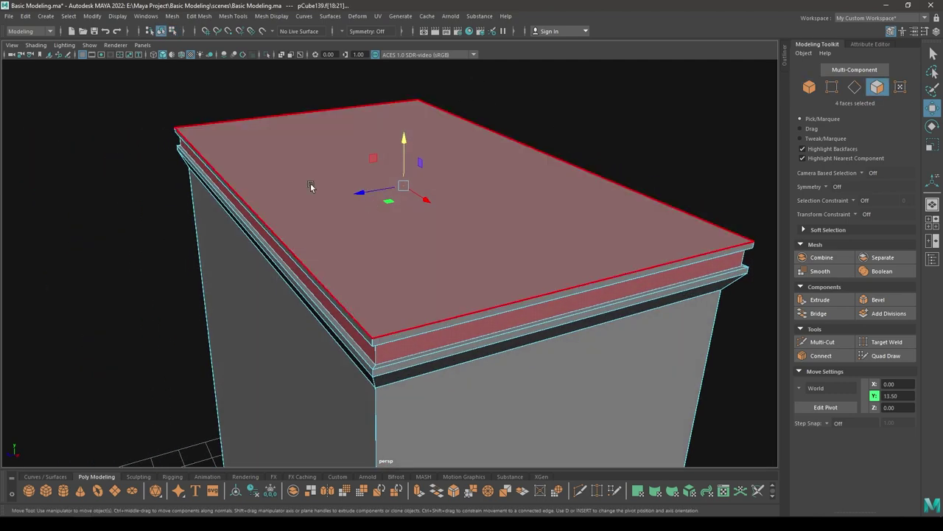
left_click(310, 183)
key("ctrl+e")
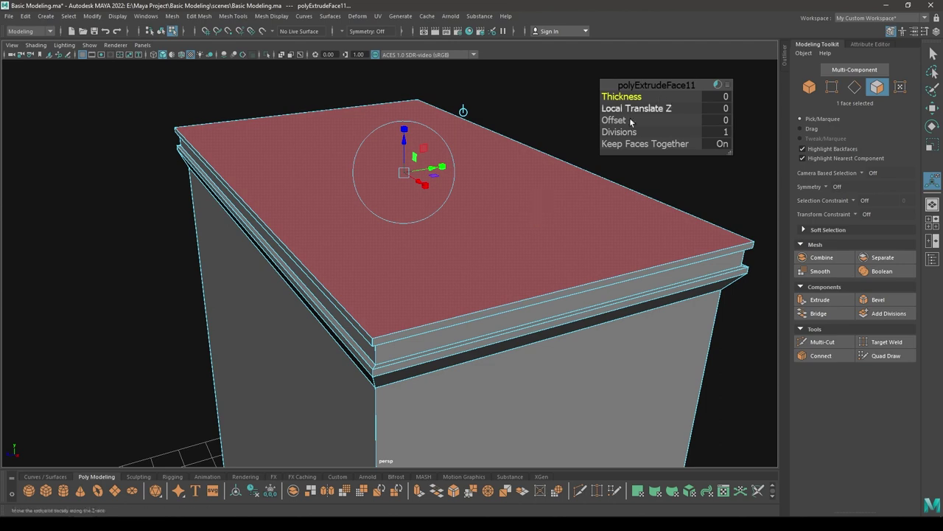
left_click_drag(612, 120, 616, 120)
left_click_drag(394, 177, 451, 185, "alt")
middle_click_drag(599, 117, 611, 120)
key("w")
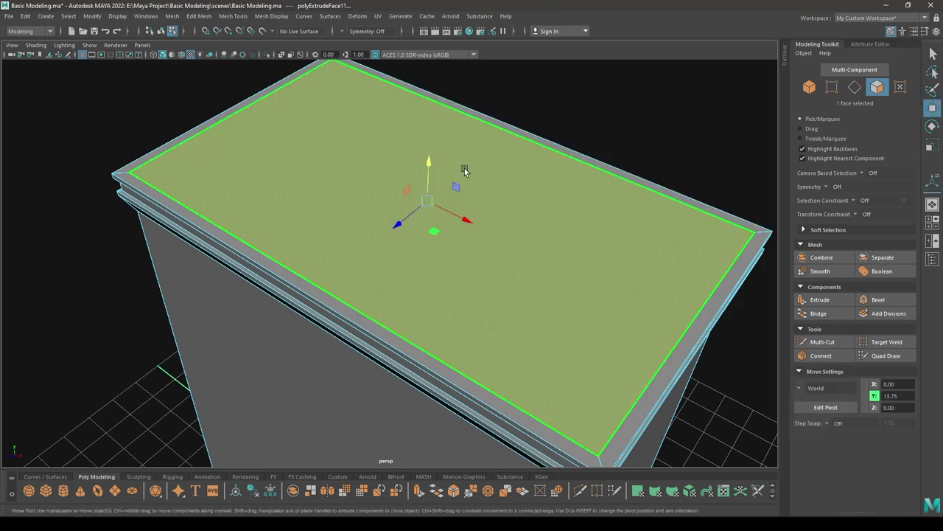
Step: Extrude the inset top face with thickness -0.04 and offset 0.02, and return to object mode
key("ctrl+e")
left_click_drag(407, 156, 405, 106, "alt")
middle_click_drag(626, 96, 621, 96)
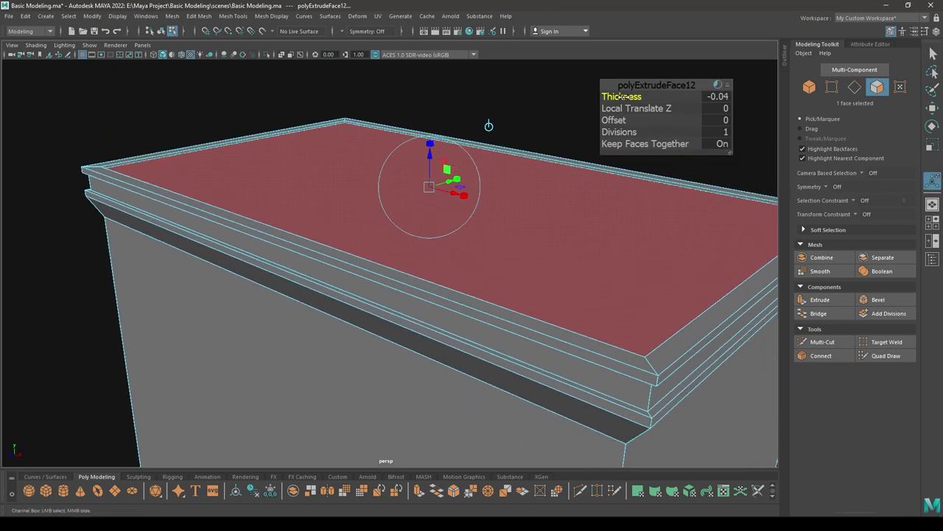
left_click_drag(375, 202, 371, 211, "alt")
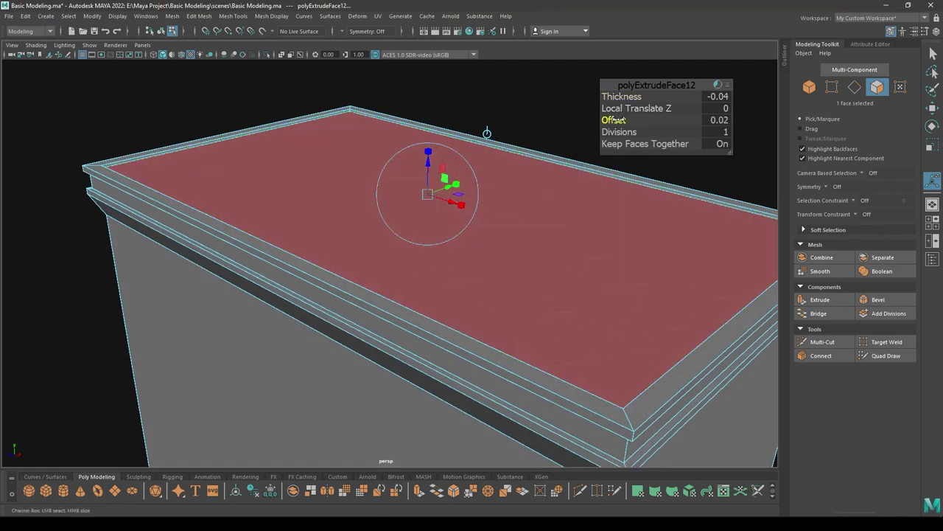
key("w")
right_click_drag(484, 137, 548, 99)
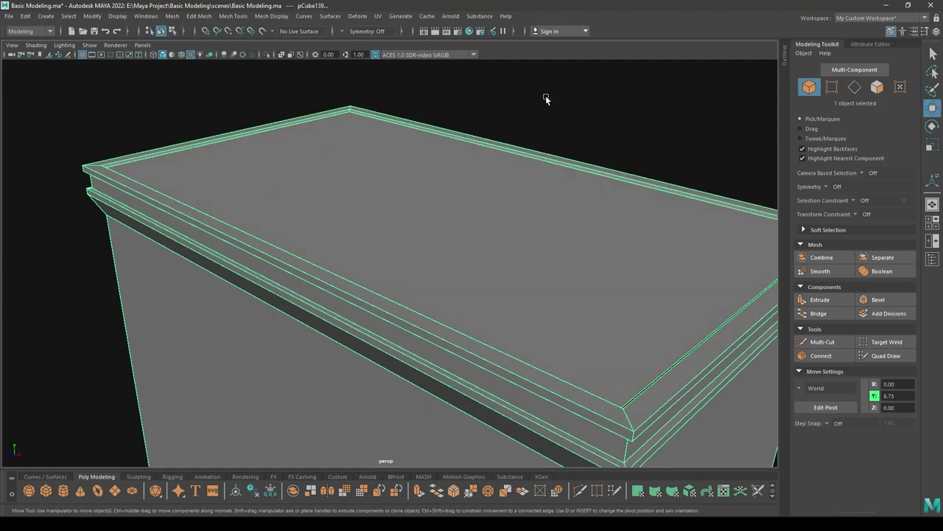
left_click(548, 99)
Step: Bevel the edge loops bordering the top slab's groove and lower lip with fraction 0.25 and 2 segments
scroll(528, 103, "down", 3)
left_click_drag(510, 205, 503, 292, "alt")
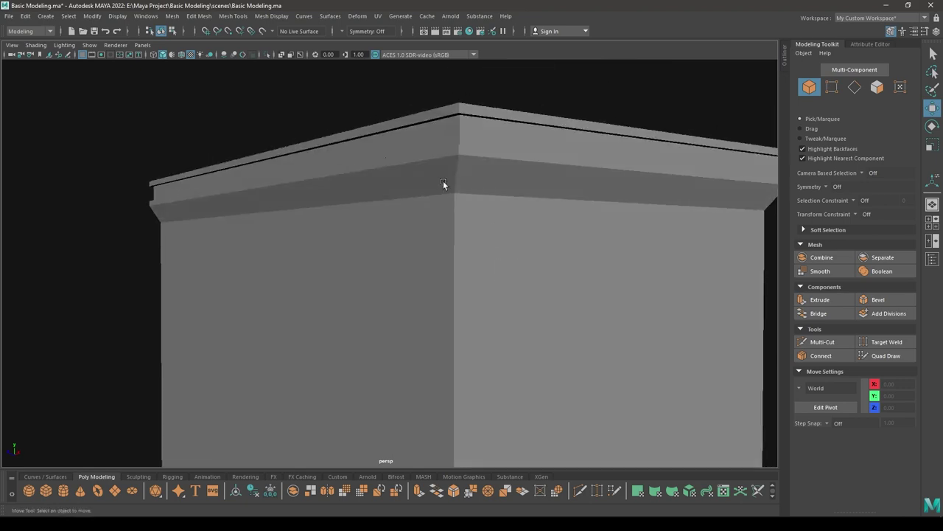
left_click(443, 180)
left_click_drag(480, 132, 398, 184, "alt")
scroll(332, 204, "up", 5)
middle_click_drag(332, 204, 368, 255, "alt")
right_click_drag(339, 117, 340, 92)
left_click_drag(302, 117, 350, 118, "alt")
middle_click_drag(634, 96, 475, 70, "alt")
double_click(448, 76)
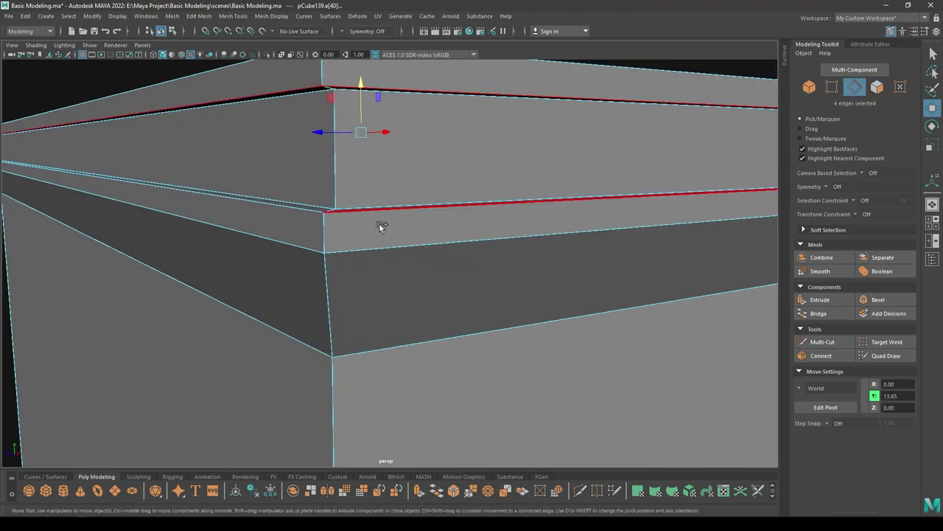
double_click(365, 247, "shift")
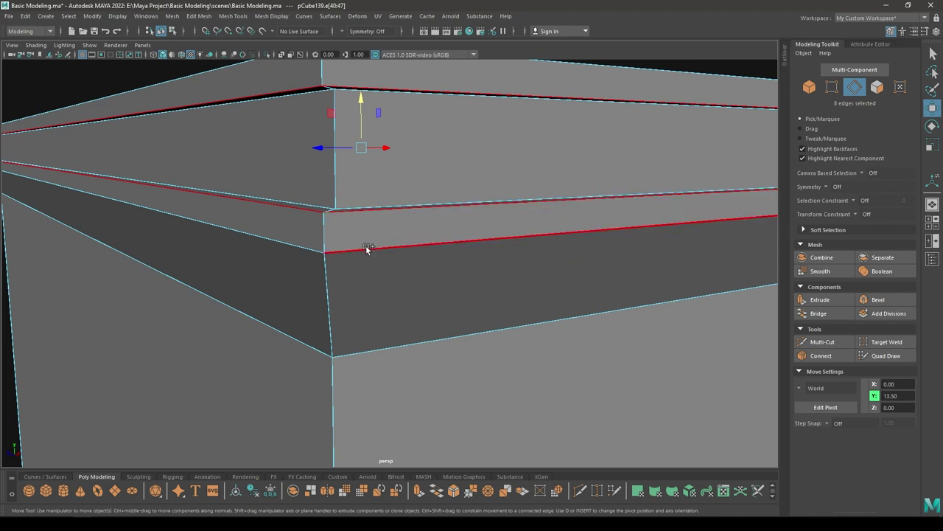
right_click_drag(372, 237, 417, 238)
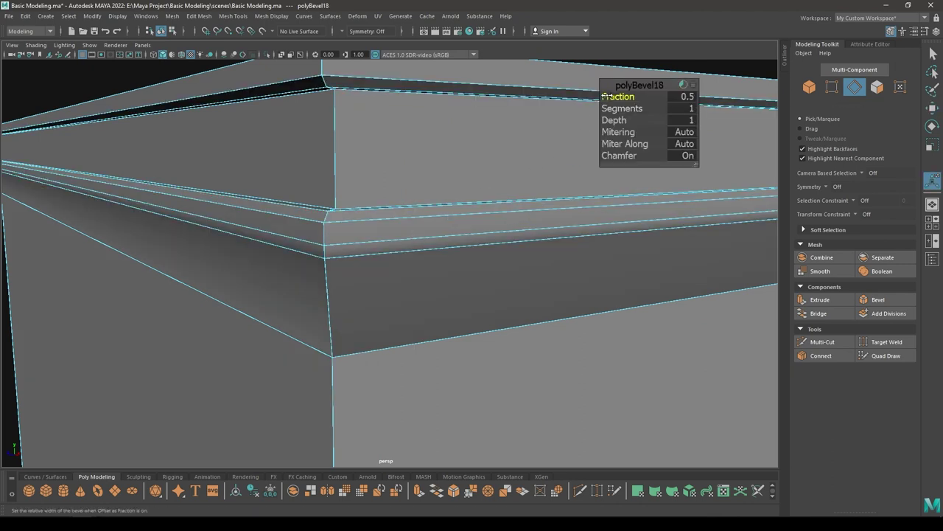
left_click_drag(612, 96, 652, 112)
left_click_drag(534, 111, 545, 126, "alt")
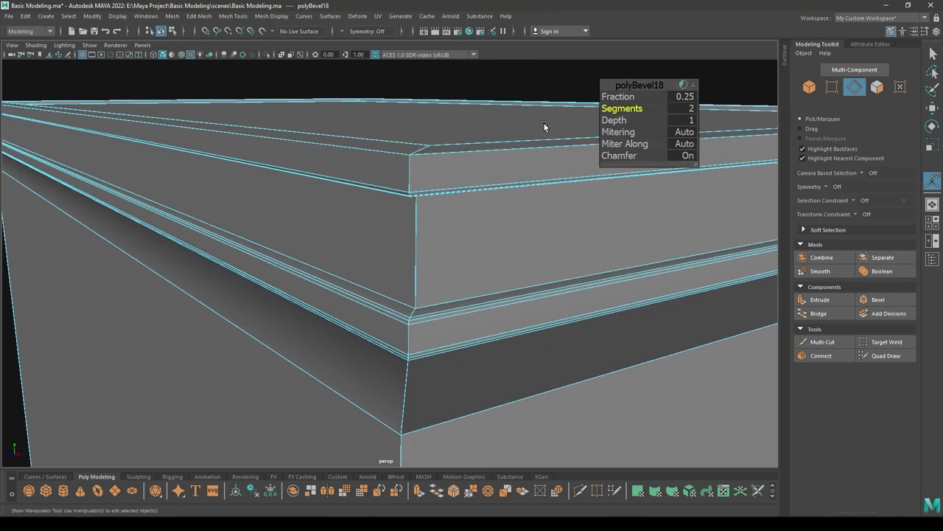
Step: Set the bevel fraction of the top slab's edge loops to 0.15 and return to object mode
right_click_drag(545, 126, 547, 163, "alt")
left_click_drag(617, 95, 603, 96)
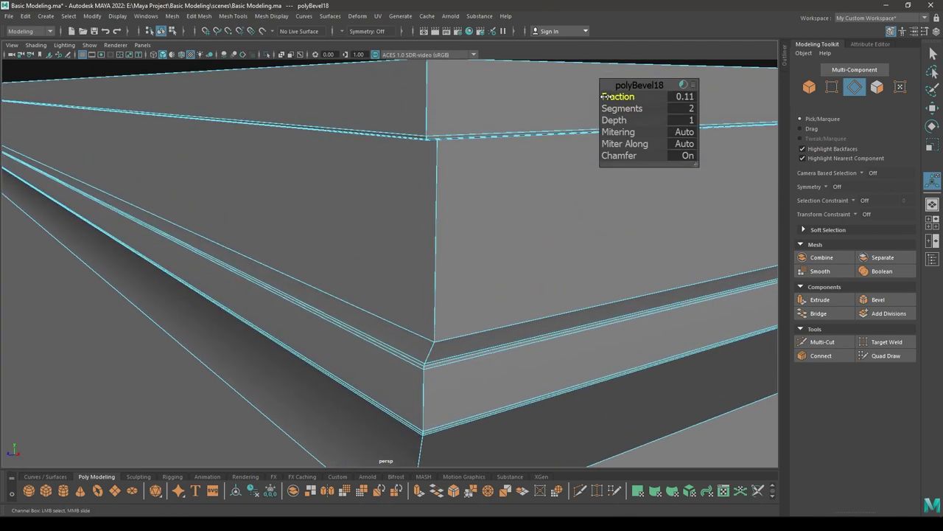
left_click(686, 96)
type("0.1")
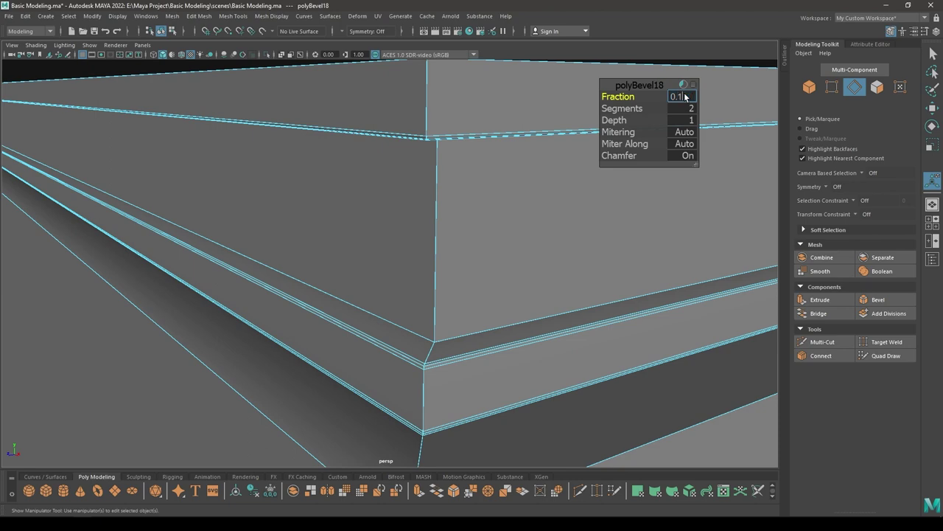
type("5")
key("Return")
key("w")
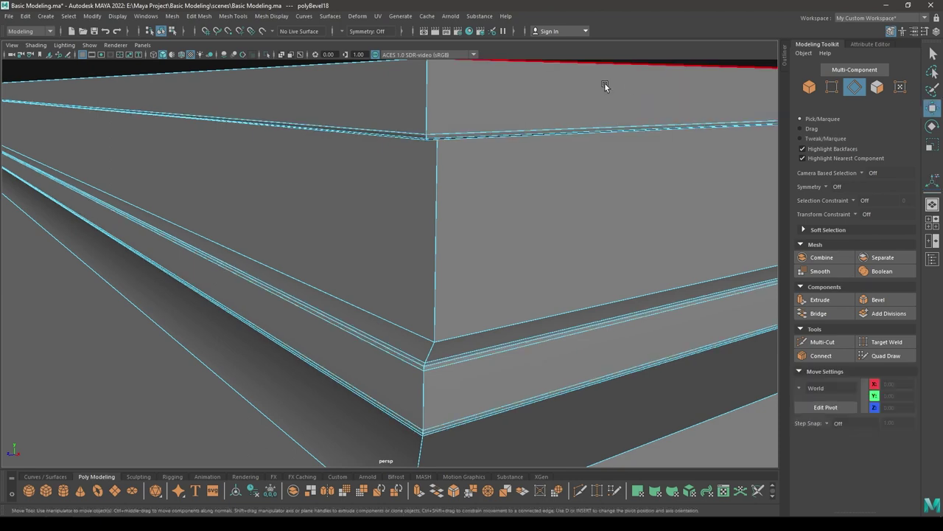
right_click_drag(605, 83, 573, 181)
left_click(641, 145)
Step: Harden the edge loop where the body meets the slope beneath the top slab and deselect the object
left_click_drag(568, 246, 501, 185, "alt")
left_click(501, 186)
key("f")
right_click_drag(503, 188, 664, 252, "alt")
left_click(697, 114)
right_click_drag(697, 114, 619, 127, "alt")
left_click_drag(619, 127, 537, 156, "alt")
right_click_drag(519, 127, 511, 183, "alt")
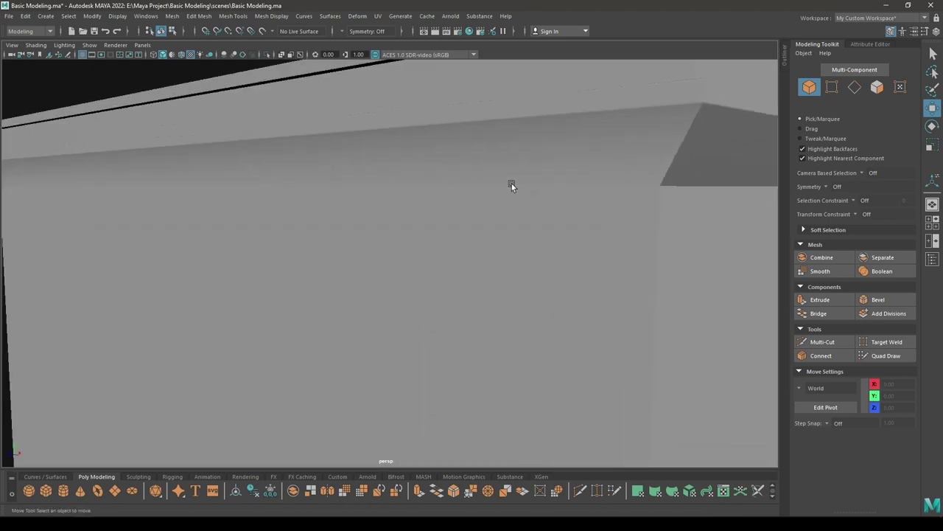
left_click(601, 204)
right_click_drag(594, 189, 598, 167)
double_click(598, 186)
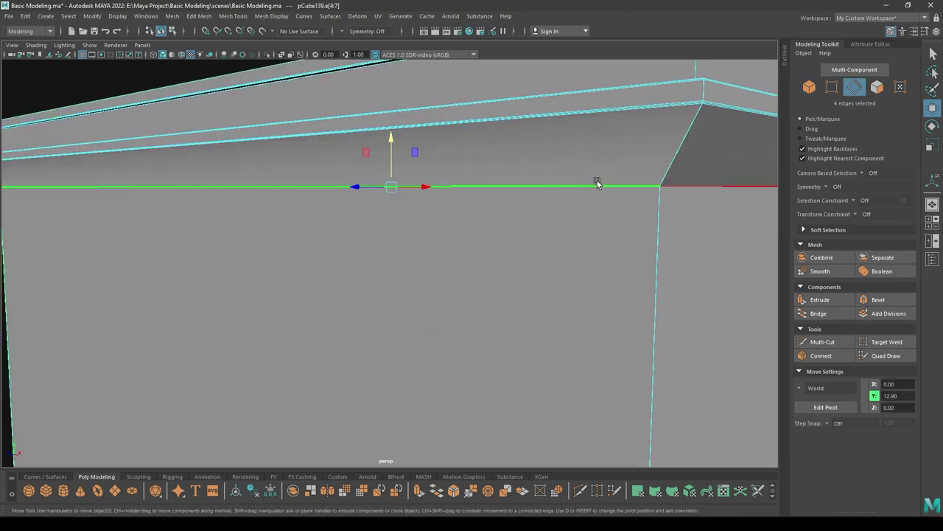
left_click(270, 16)
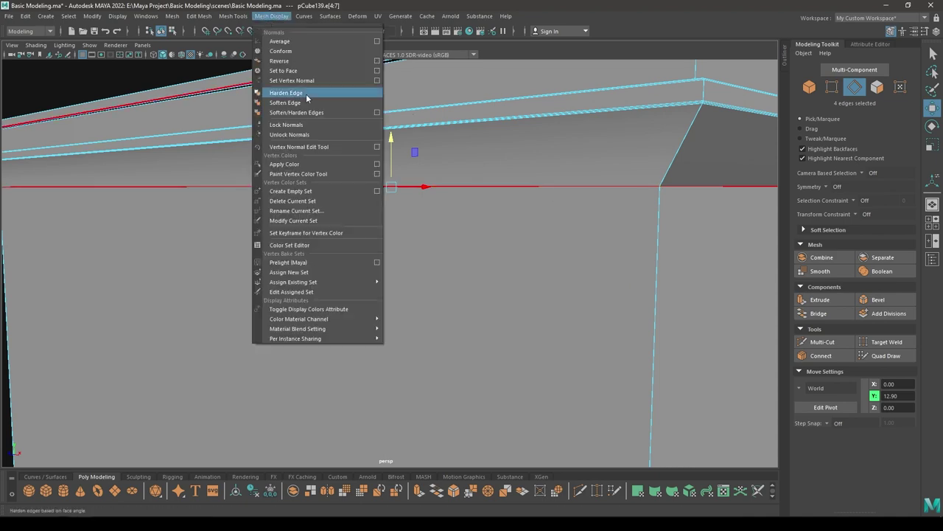
left_click(306, 96)
right_click_drag(396, 206, 443, 192)
right_click_drag(564, 264, 506, 126, "alt")
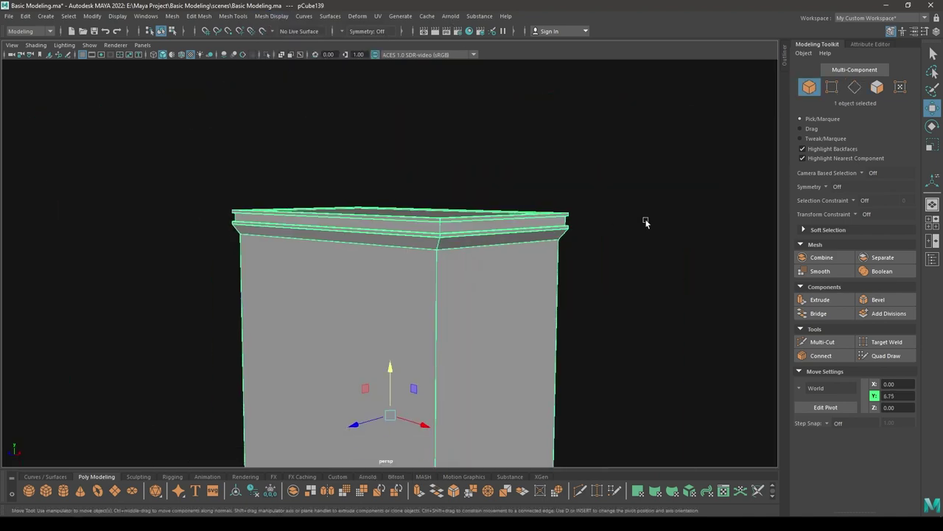
left_click(646, 222)
Step: Examine the base slab and the overall proportions of the body from several angles
middle_click_drag(645, 222, 619, 4, "alt")
left_click_drag(595, 336, 494, 368, "alt")
right_click_drag(494, 368, 480, 471, "alt")
middle_click_drag(480, 455, 486, 293, "alt")
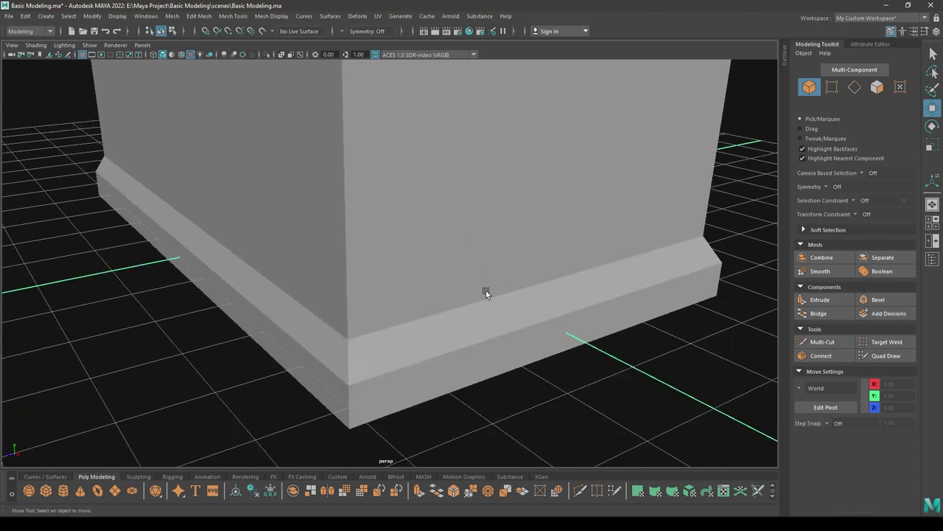
left_click_drag(475, 361, 527, 391, "alt")
right_click_drag(527, 390, 424, 59, "alt")
middle_click_drag(424, 59, 437, 246, "alt")
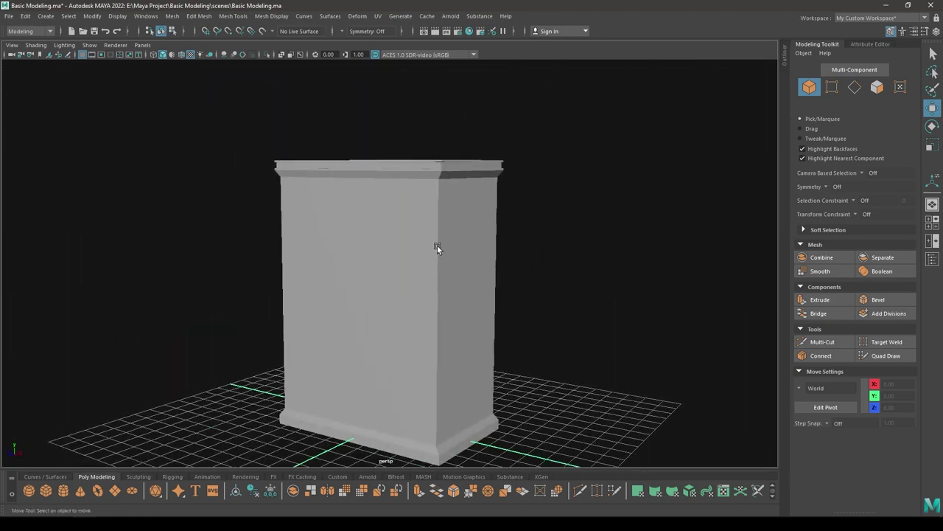
left_click_drag(437, 245, 444, 234, "alt")
right_click_drag(444, 235, 456, 296, "alt")
left_click_drag(456, 296, 470, 270, "alt")
Step: Extrude the body's large front face with an offset of 0.25 to inset a frame border
left_click(504, 300)
left_click_drag(504, 300, 442, 291, "alt")
middle_click_drag(442, 291, 411, 162, "alt")
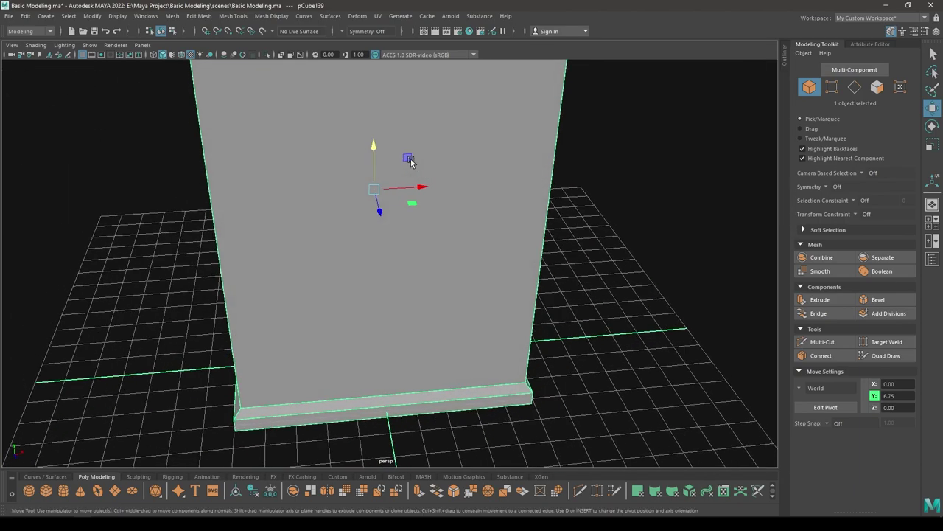
right_click_drag(381, 118, 381, 154)
left_click_drag(405, 265, 364, 215, "alt")
right_click_drag(364, 215, 347, 147, "alt")
middle_click_drag(347, 148, 380, 251, "alt")
left_click_drag(352, 192, 380, 249, "alt")
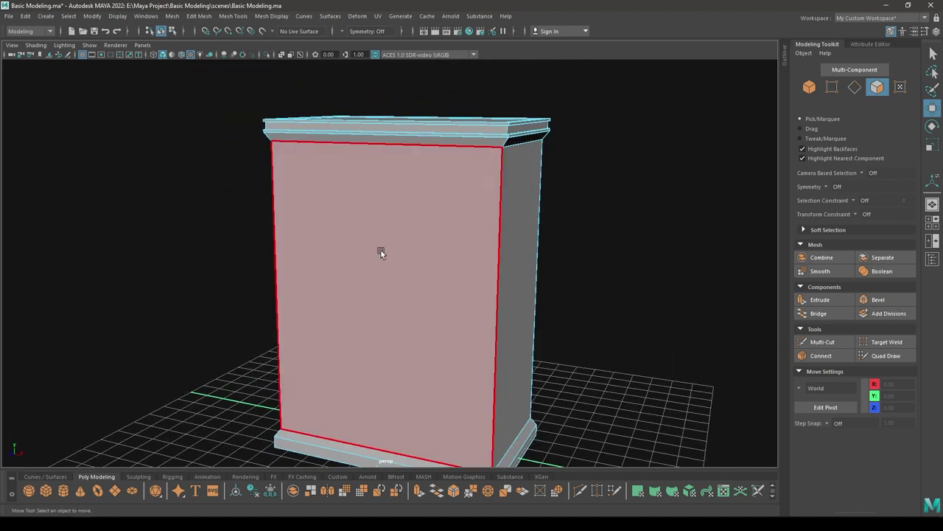
left_click(380, 249)
middle_click_drag(426, 257, 423, 177, "alt")
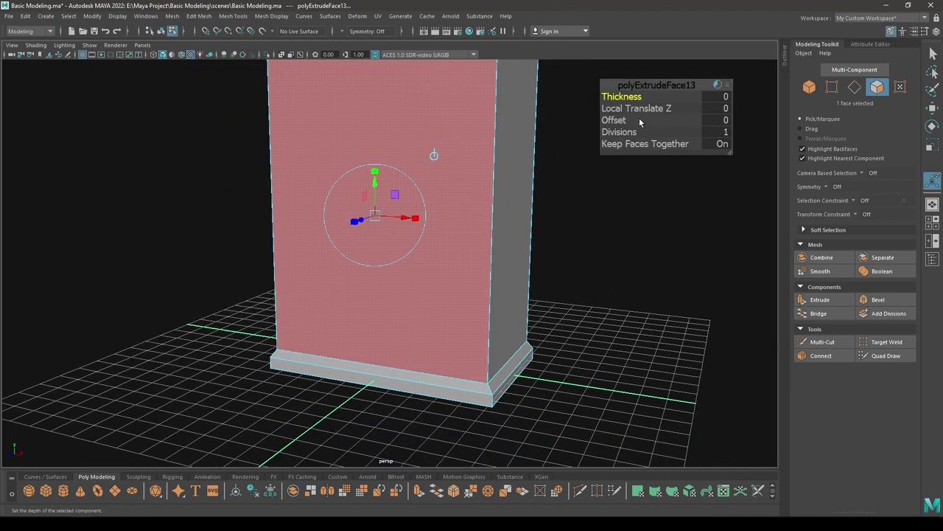
left_click_drag(617, 120, 628, 119)
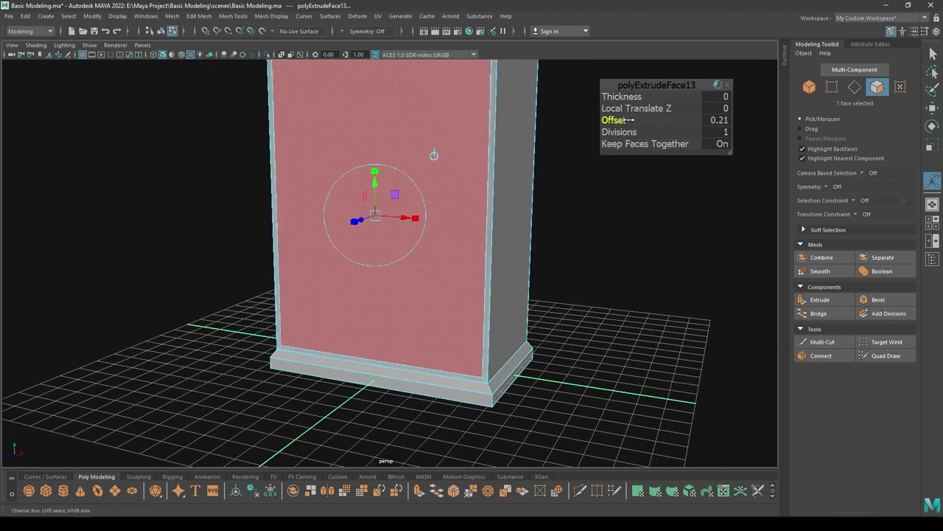
middle_click_drag(557, 136, 547, 264, "alt")
scroll(561, 192, "down", 1)
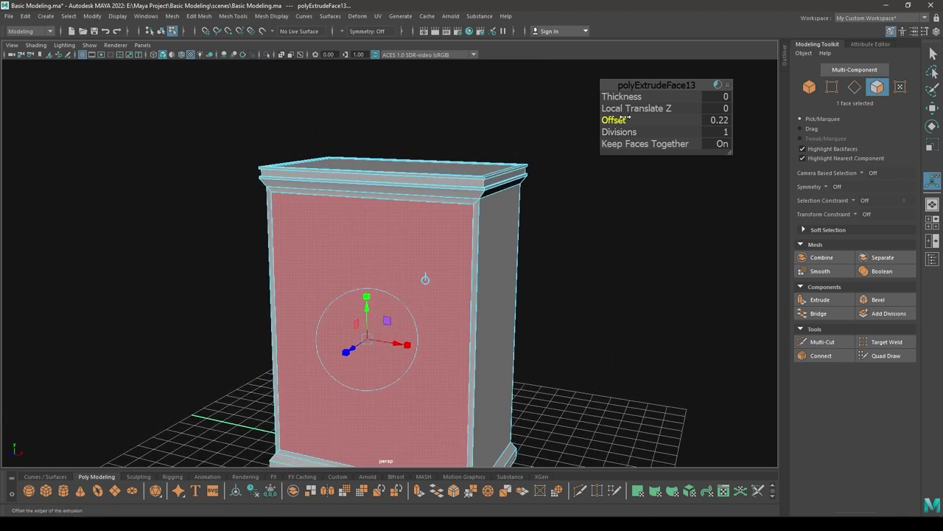
scroll(407, 307, "down", 1)
left_click_drag(390, 274, 375, 318, "alt")
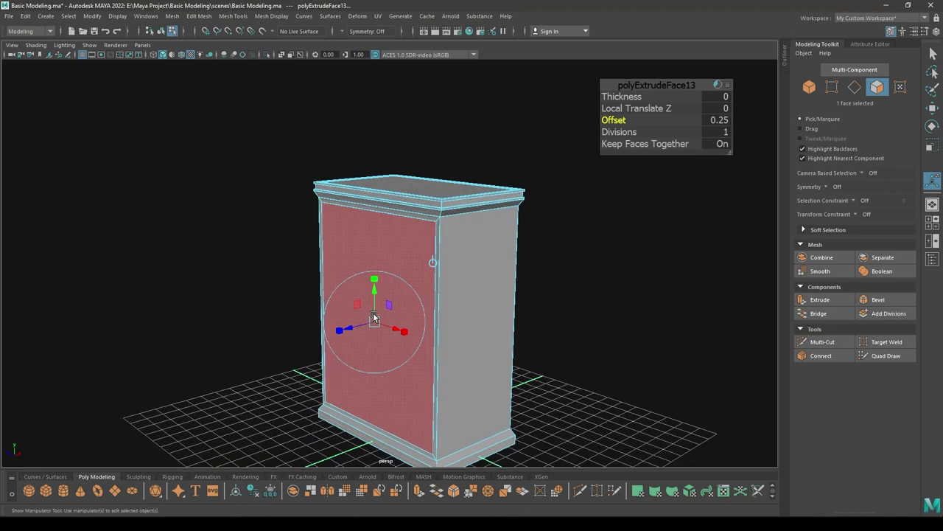
key("w")
Step: Extrude the inset front face again and push it deep into the body to hollow out the cabinet, then return to object mode
key("ctrl+e")
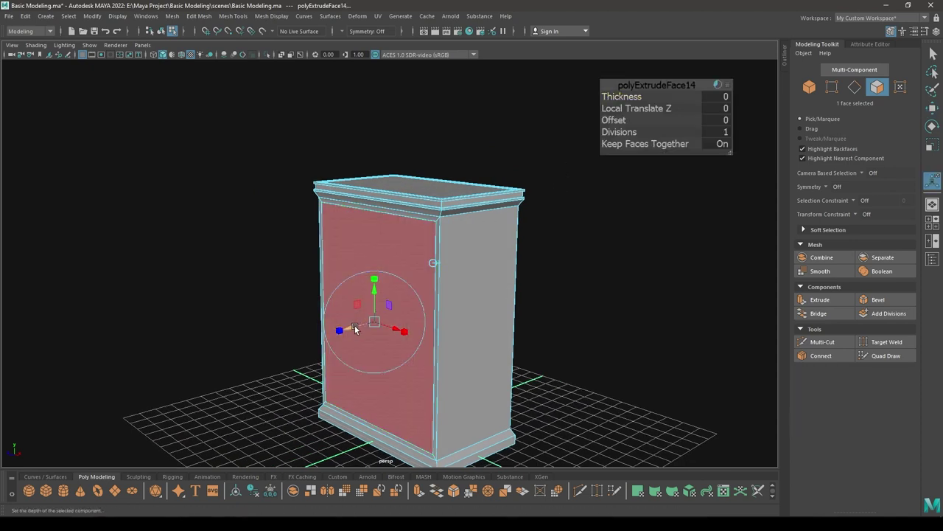
left_click_drag(354, 326, 434, 306)
left_click_drag(433, 308, 324, 330, "alt")
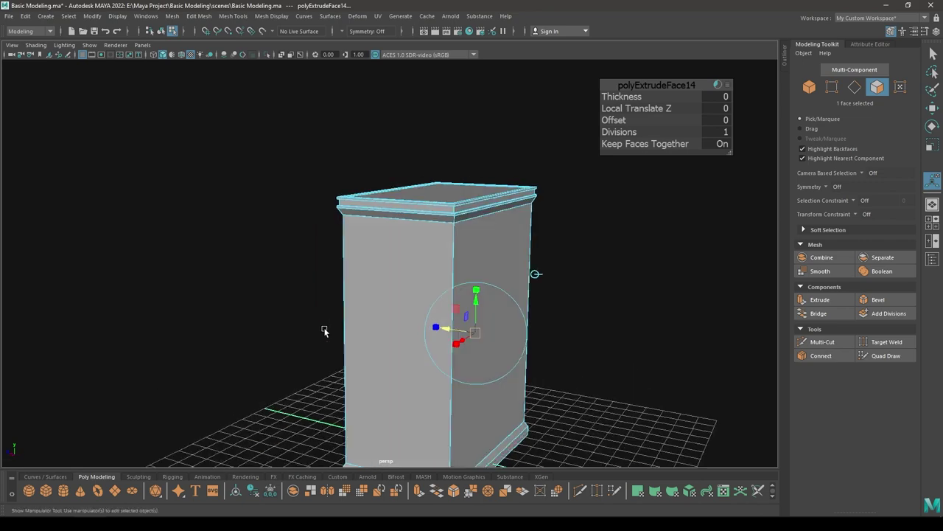
right_click_drag(325, 330, 416, 345, "alt")
middle_click_drag(417, 346, 407, 261, "alt")
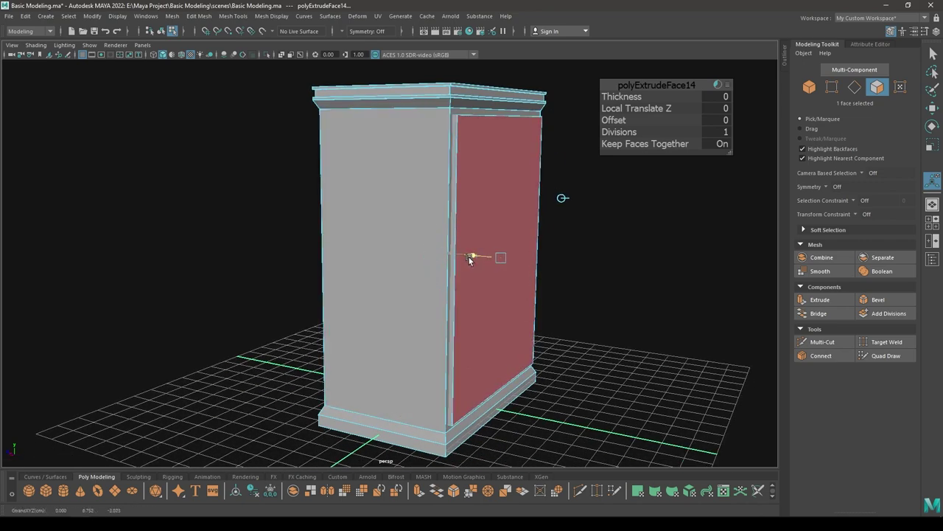
left_click_drag(457, 262, 456, 262)
left_click_drag(410, 277, 536, 292, "alt")
left_click_drag(379, 224, 377, 226)
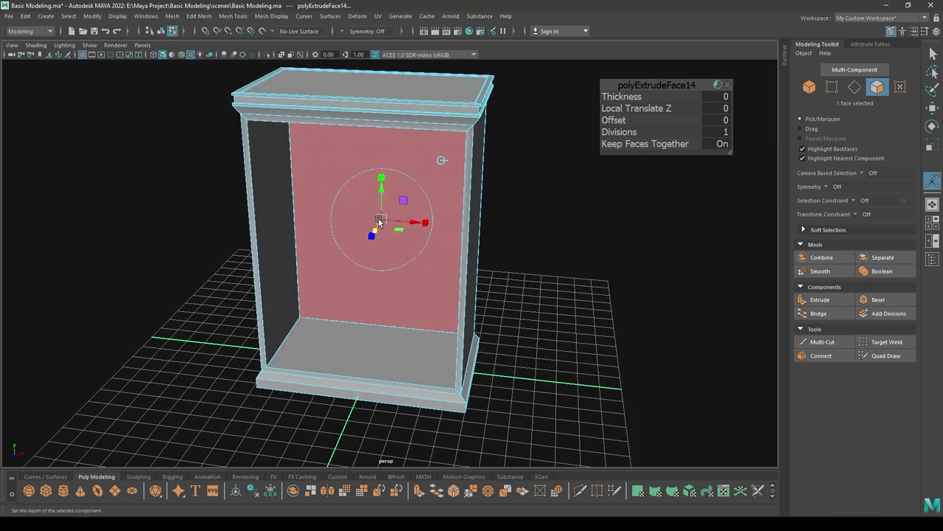
right_click_drag(379, 219, 460, 159)
left_click(548, 300)
Step: Examine the hollowed cabinet from the top slab down to the base and the inner floor
right_click_drag(550, 303, 420, 151, "alt")
left_click_drag(417, 145, 392, 137, "alt")
right_click_drag(392, 140, 411, 315, "alt")
left_click_drag(411, 315, 420, 316, "alt")
right_click_drag(362, 289, 448, 304, "alt")
left_click_drag(447, 304, 474, 297, "alt")
right_click_drag(474, 297, 448, 380, "alt")
left_click_drag(448, 380, 399, 282, "alt")
right_click_drag(398, 281, 370, 382, "alt")
middle_click_drag(370, 383, 374, 258, "alt")
right_click_drag(375, 258, 354, 336, "alt")
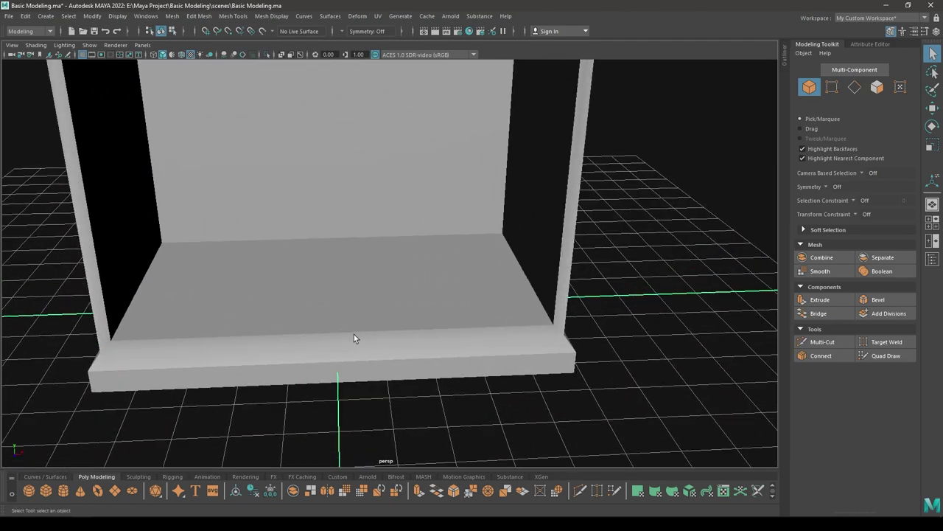
Step: Bevel the edge loop around the base where the slope meets the vertical bottom slab
left_click(354, 336)
left_click_drag(353, 336, 376, 332, "alt")
right_click_drag(376, 332, 309, 190, "alt")
double_click(361, 305)
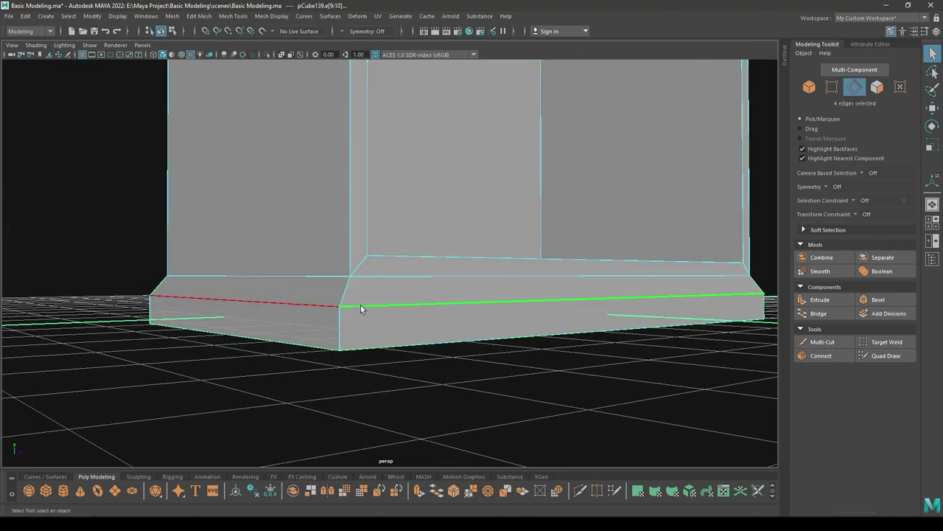
key("w")
right_click_drag(360, 305, 410, 300, "shift")
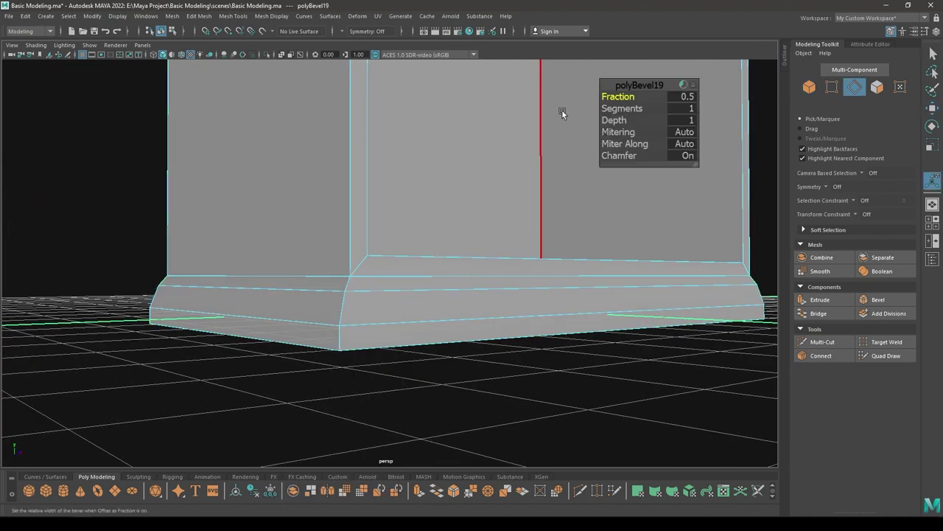
Step: Set the base bevel to 2 segments with a fraction of 0.38, then return to object mode and deselect
left_click_drag(617, 96, 610, 99)
left_click_drag(560, 193, 429, 252, "alt")
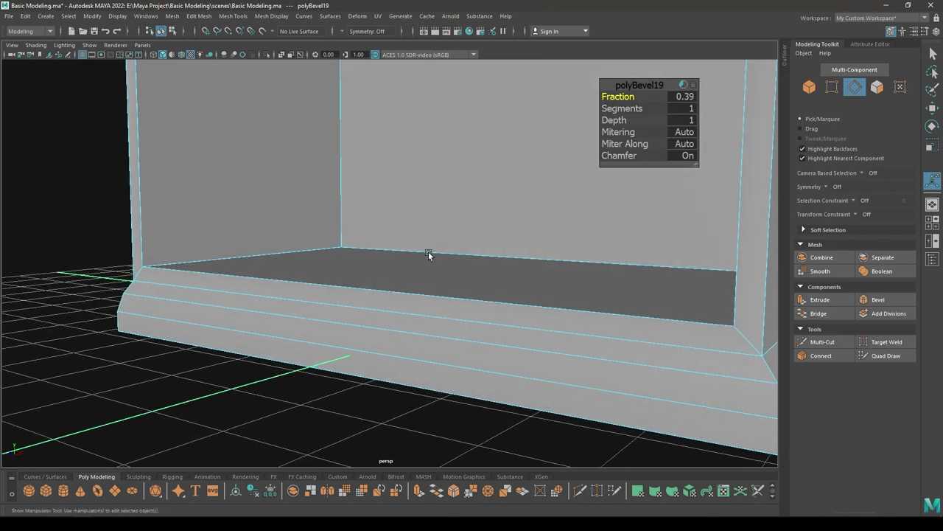
right_click_drag(430, 252, 415, 242, "alt")
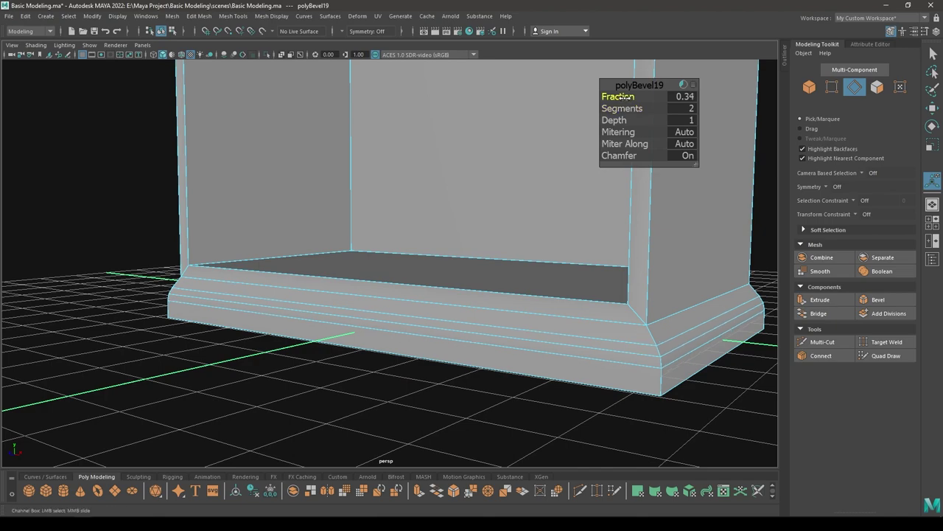
left_click_drag(625, 96, 627, 96)
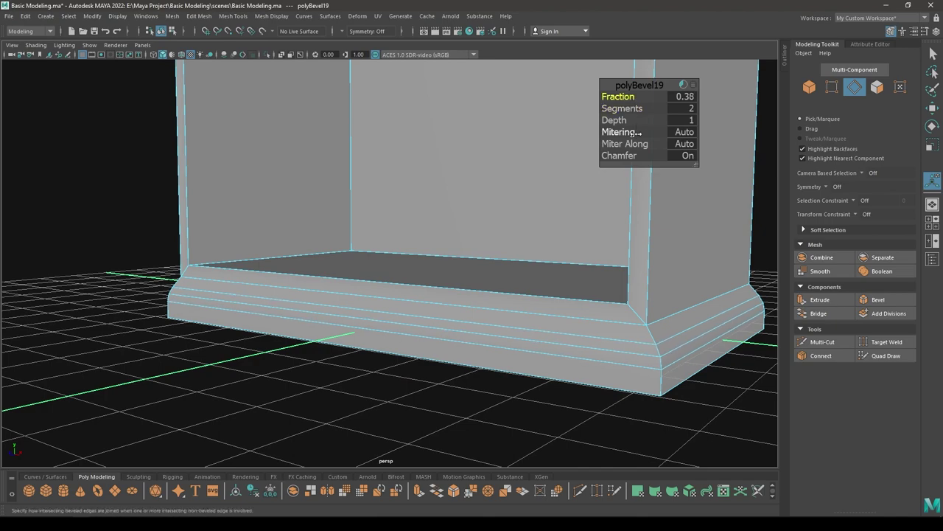
key("w")
right_click_drag(603, 130, 651, 117)
left_click(415, 431)
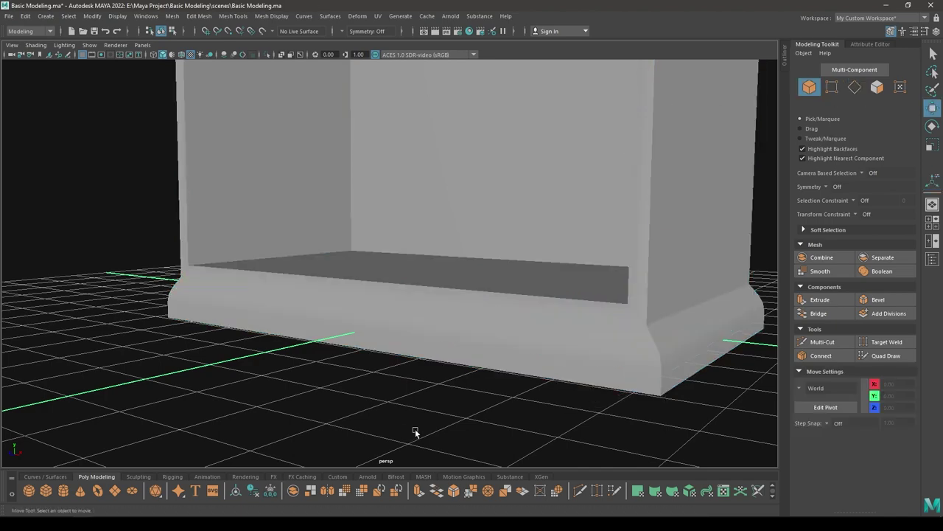
Step: Show the cabinet in the front view with wireframe on shaded turned on
left_click_drag(415, 430, 539, 331, "alt")
left_click(514, 288)
left_click(607, 268)
key("space")
left_click_drag(608, 269, 609, 303)
right_click_drag(609, 303, 286, 96, "alt")
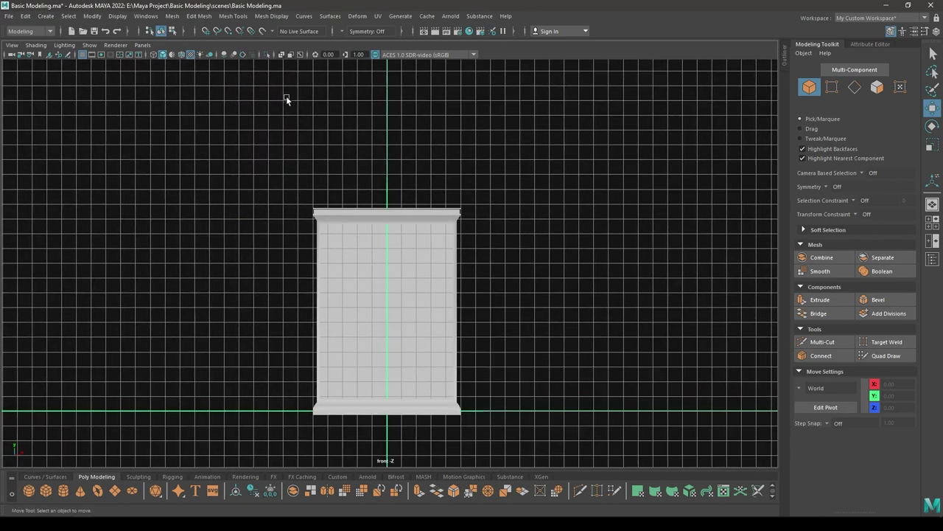
left_click(181, 55)
mouse_move(335, 221)
right_mouse_down("alt")
mouse_move(406, 285)
mouse_move(442, 297)
right_mouse_up("alt")
middle_click_drag(443, 297, 463, 163, "alt")
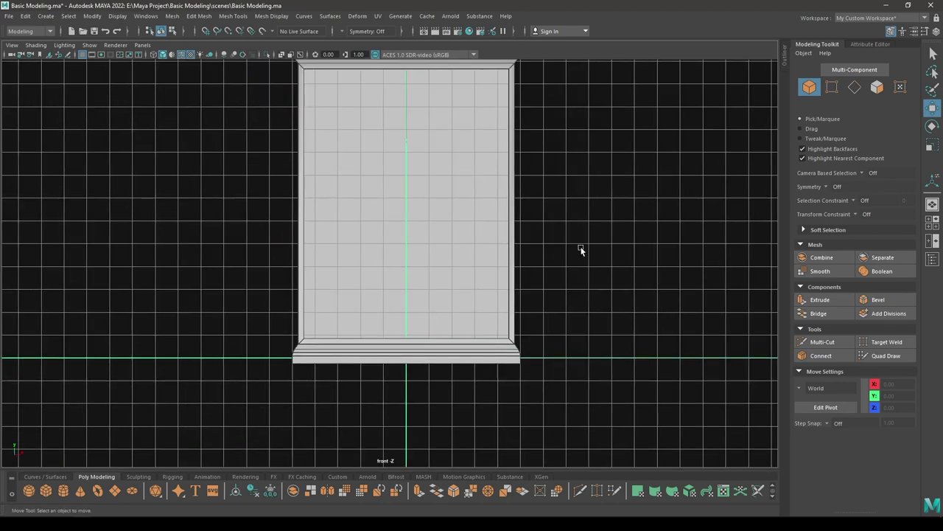
Step: Create a polygon cube and move it out in front of the cabinet to Y 8.25, Z 7.42
right_click_drag(602, 249, 598, 284, "shift")
right_click_drag(552, 259, 488, 251, "alt")
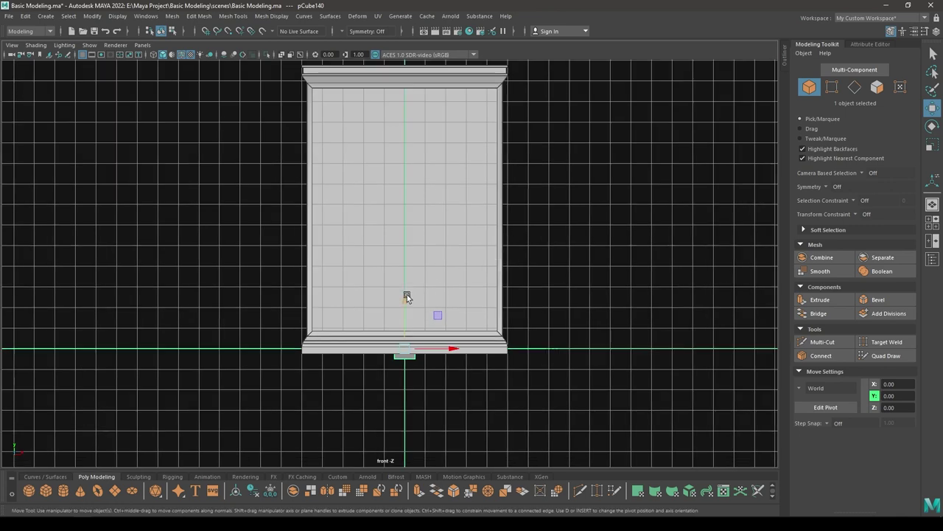
left_click(390, 99)
key("space")
key("space")
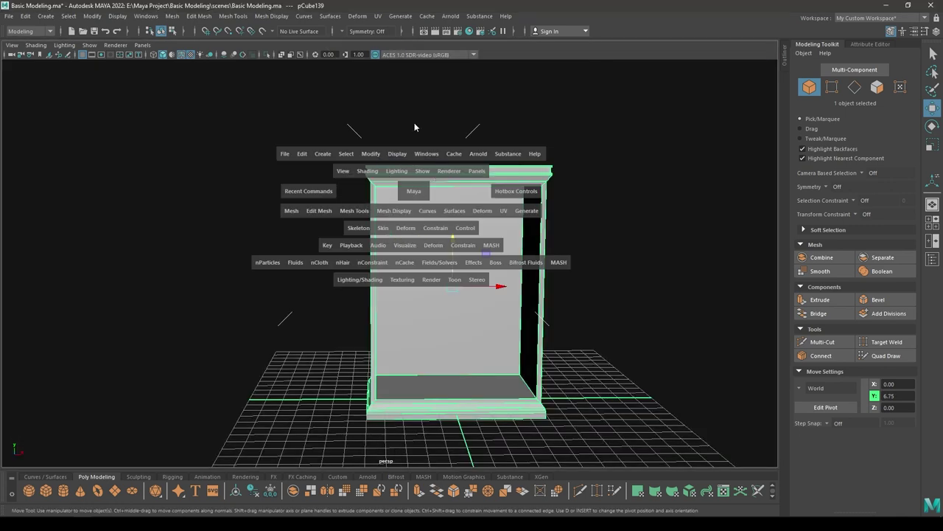
left_click_drag(414, 124, 378, 215, "alt")
left_click_drag(599, 174, 160, 488)
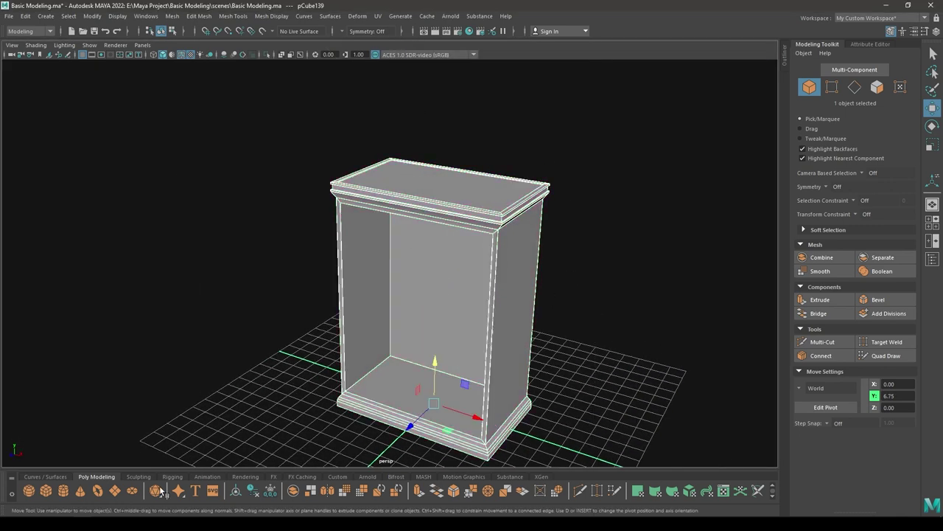
left_click(505, 264, "ctrl")
left_click_drag(432, 373, 438, 231)
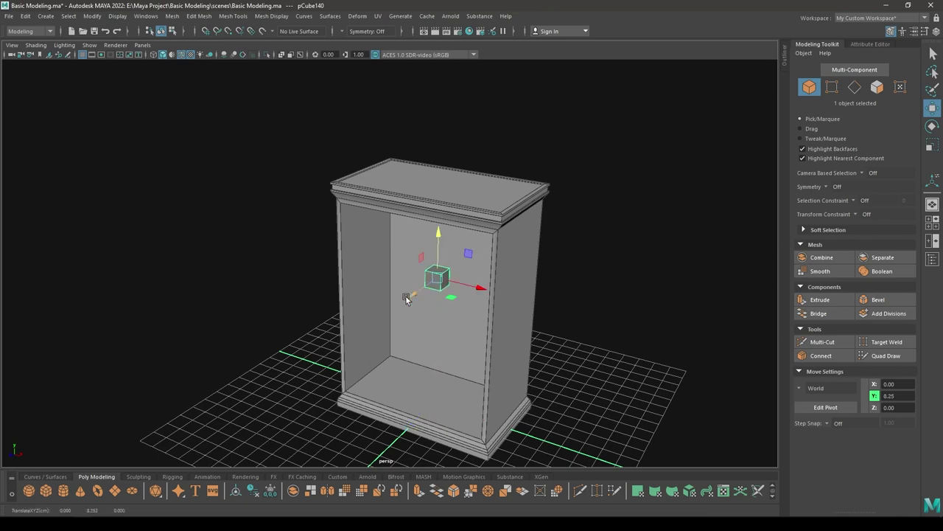
left_click_drag(406, 298, 325, 337)
Step: Place the cube in the front view against the opening's upper edge and the centre line at X -0.50, Y 12.15
key("space")
left_click_drag(325, 296, 324, 319)
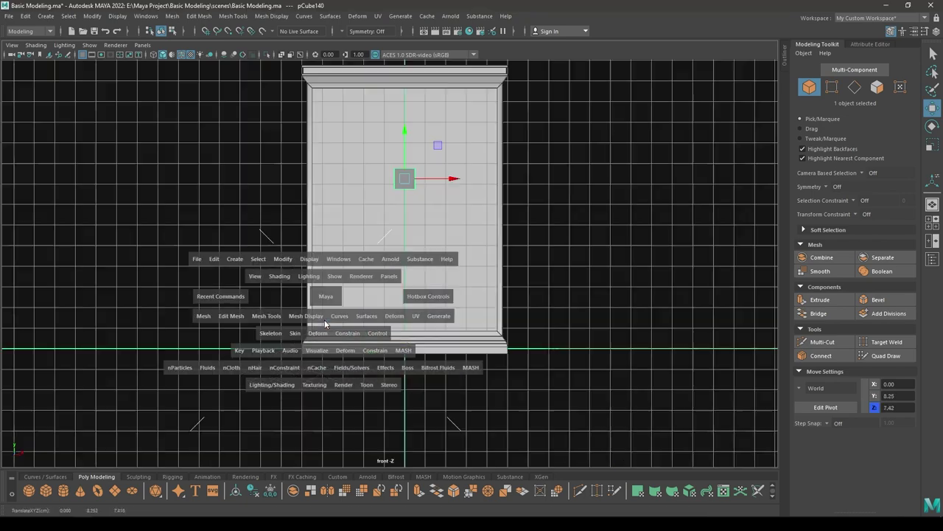
scroll(345, 203, "up", 4)
middle_click_drag(421, 81, 443, 213, "alt")
left_click_drag(444, 213, 411, 114)
scroll(486, 358, "up", 4)
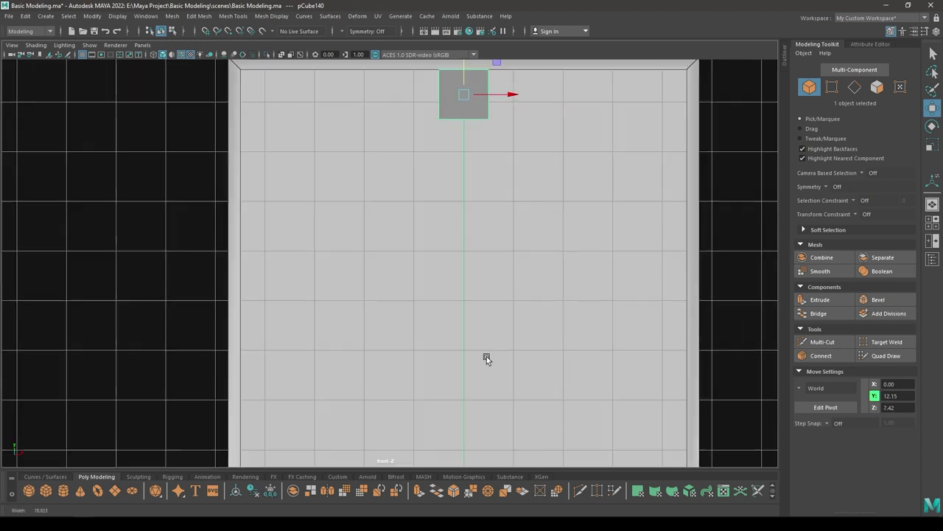
middle_click_drag(482, 77, 566, 234, "alt")
left_click_drag(605, 234, 571, 248)
Step: Stretch the cube's outer side vertices to X -4.50 so it spans from the centre line to the opening's side
key("F8")
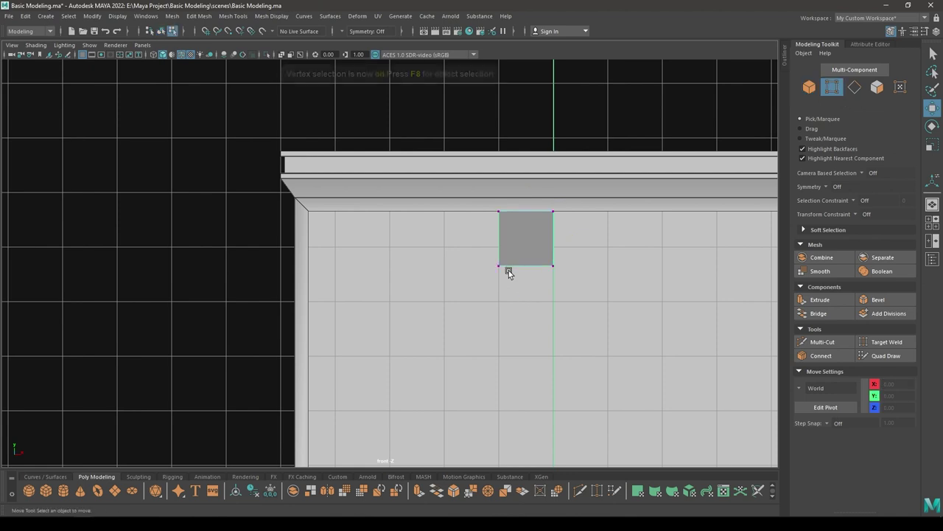
left_click_drag(527, 298, 441, 136)
left_click_drag(538, 241, 349, 251)
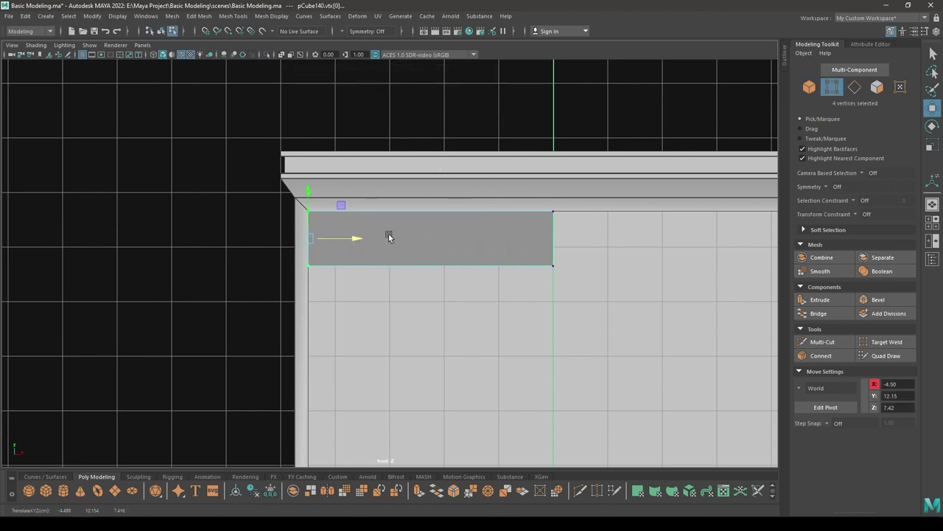
Step: Raise the block's four lower vertices to Y 12.28 to turn it into a thin rail
key("space")
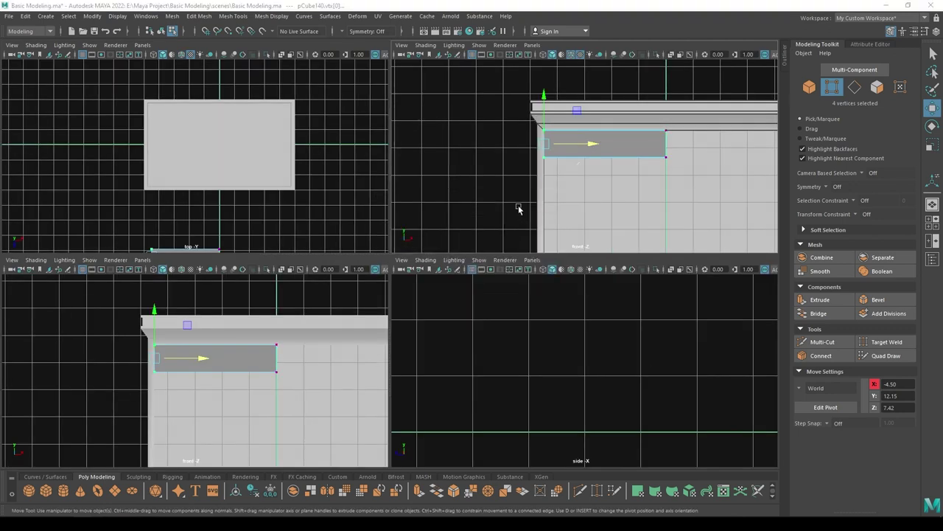
key("space")
left_click_drag(519, 218, 519, 232)
key("space")
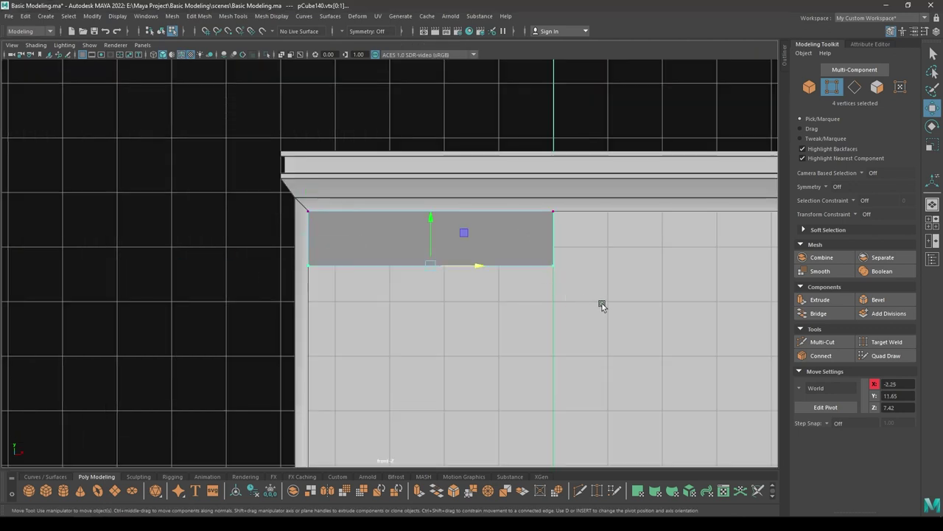
left_click_drag(432, 218, 435, 179)
scroll(418, 119, "down", 5)
right_click_drag(418, 119, 425, 238, "alt")
Step: Scale the rail's depth down in the perspective view to make it narrow
key("space")
left_click_drag(426, 238, 313, 258)
right_click_drag(313, 258, 327, 354, "alt")
left_click_drag(326, 355, 292, 133, "alt")
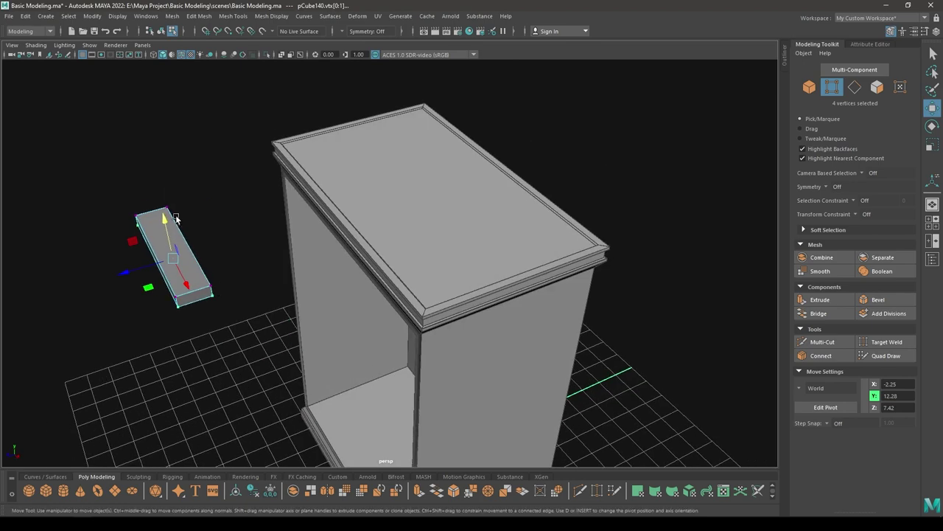
key("r")
left_click_drag(148, 309, 144, 228)
key("w")
right_click_drag(143, 228, 295, 328, "alt")
left_click_drag(295, 328, 325, 317, "alt")
Step: Bevel all edges of the rail with a fraction of 0.3 and 2 segments, then return to object mode
right_click(295, 154)
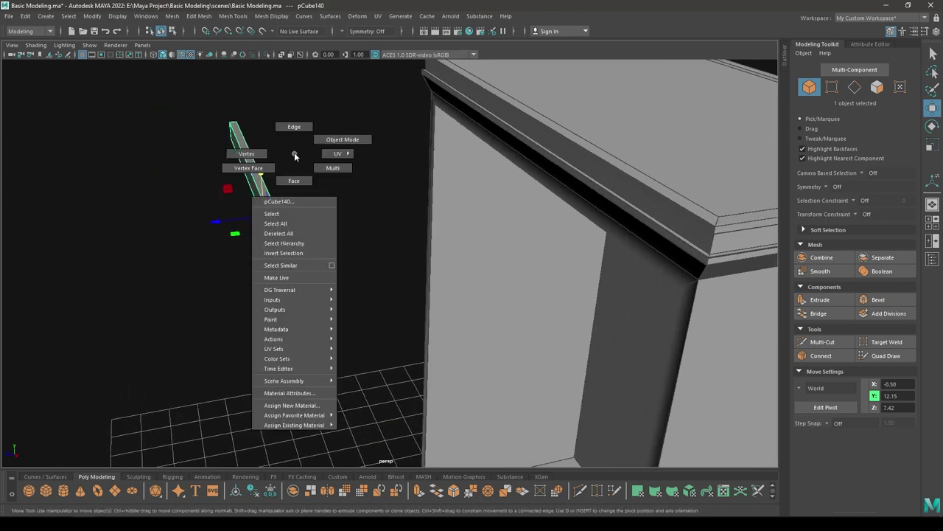
right_click_drag(295, 154, 294, 128)
left_click_drag(330, 312, 160, 60)
right_click_drag(221, 129, 266, 168, "alt")
middle_click_drag(266, 168, 310, 197, "alt")
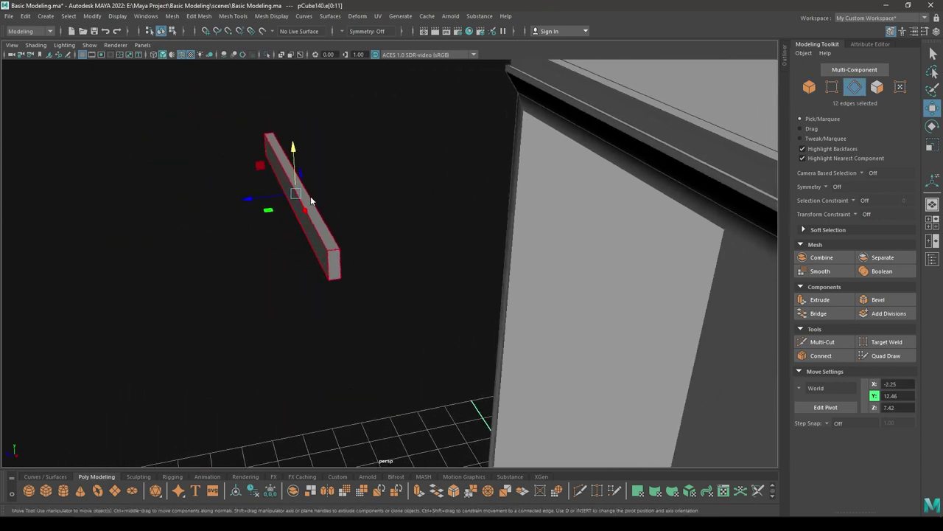
right_click_drag(310, 196, 348, 202, "shift")
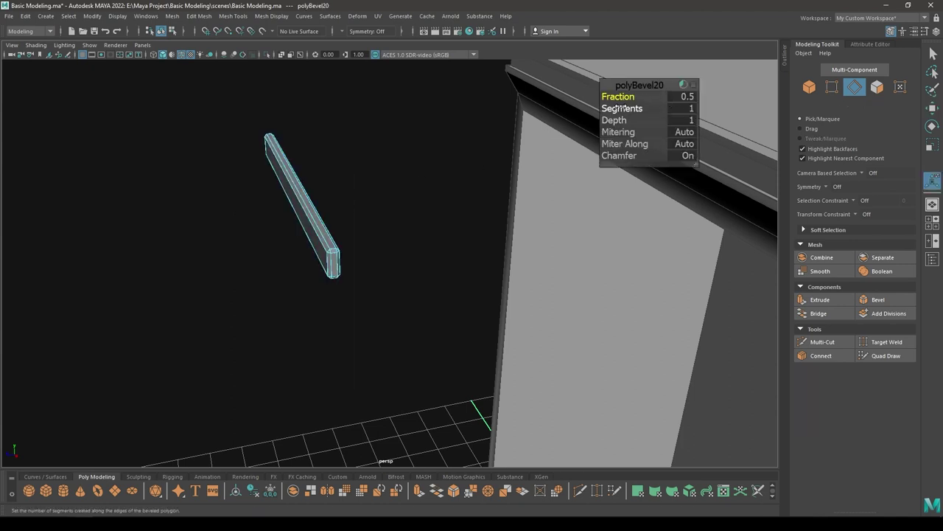
left_click_drag(619, 96, 608, 97)
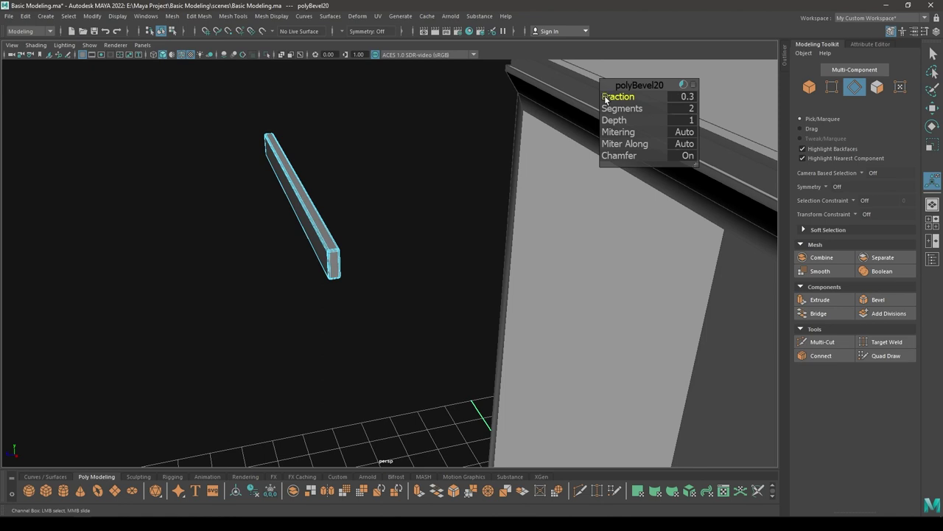
key("w")
scroll(511, 137, "down", 3)
key("F8")
Step: Move the rail back along Z to 2.79 so it sits in the cabinet's front opening
key("space")
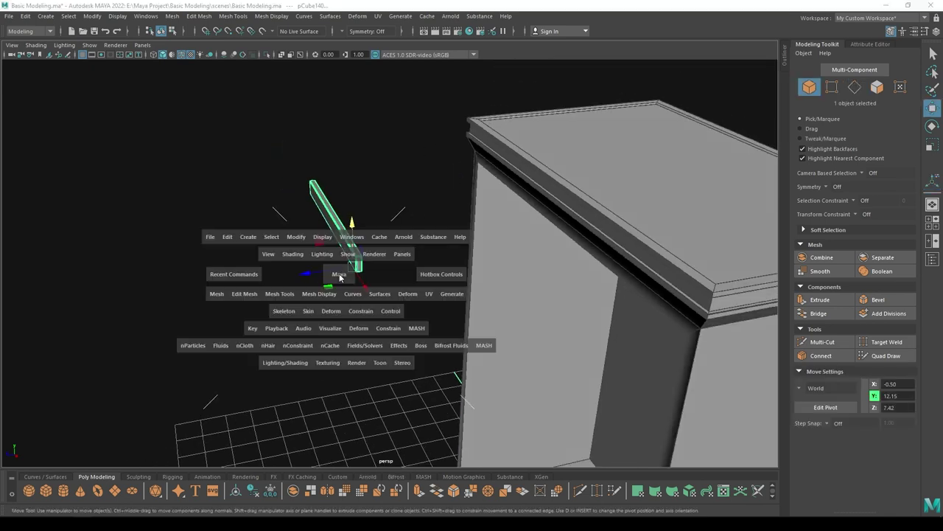
left_click_drag(304, 272, 546, 246)
middle_click_drag(545, 247, 314, 307, "alt")
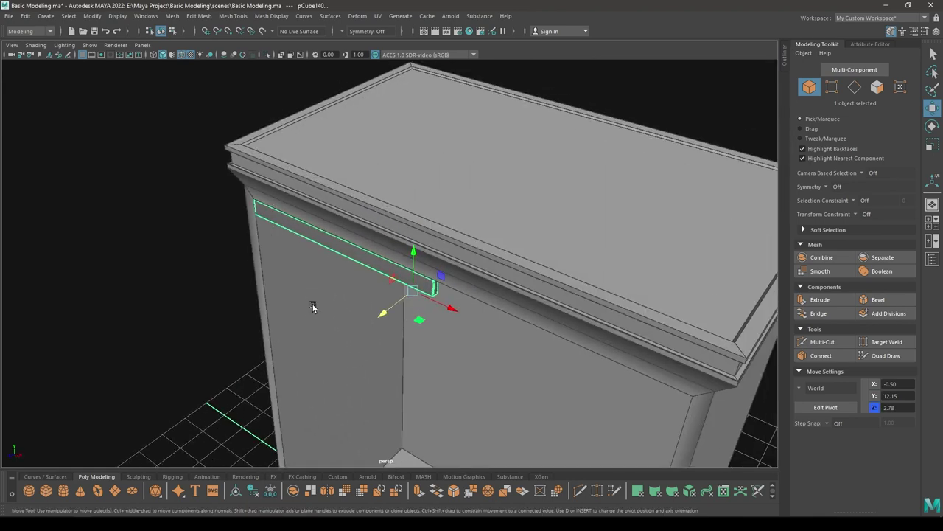
right_click_drag(314, 308, 374, 307, "alt")
left_click_drag(395, 271, 397, 316)
Step: Duplicate the rail and move the copy down to the opening's lower edge at Y 0.72
key("space")
right_click_drag(413, 346, 415, 275, "alt")
middle_click_drag(440, 342, 424, 229, "alt")
right_click_drag(424, 267, 413, 244, "alt")
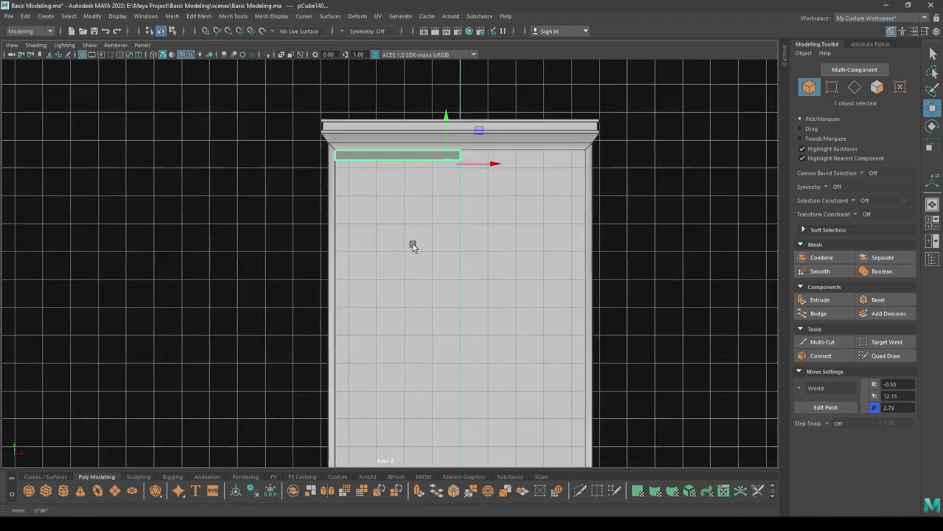
middle_click_drag(412, 244, 417, 200, "alt")
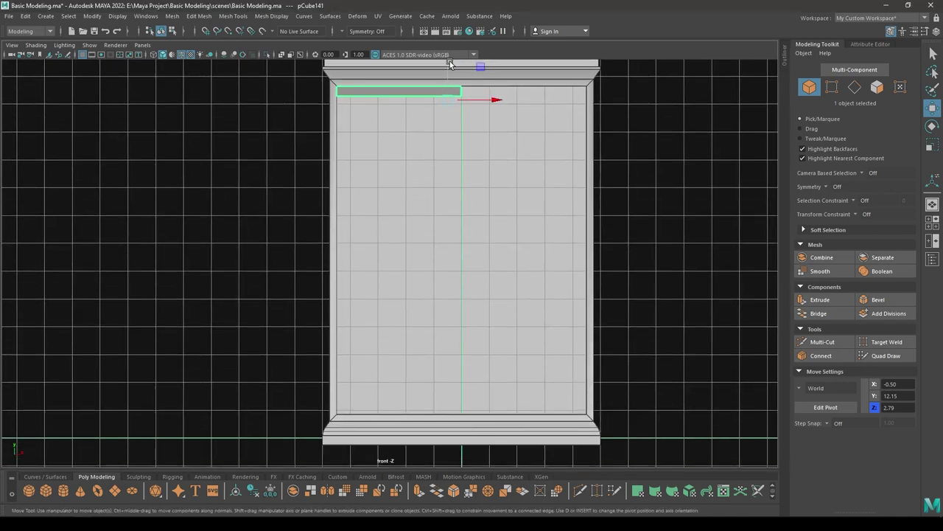
left_click_drag(450, 61, 449, 373)
key("f")
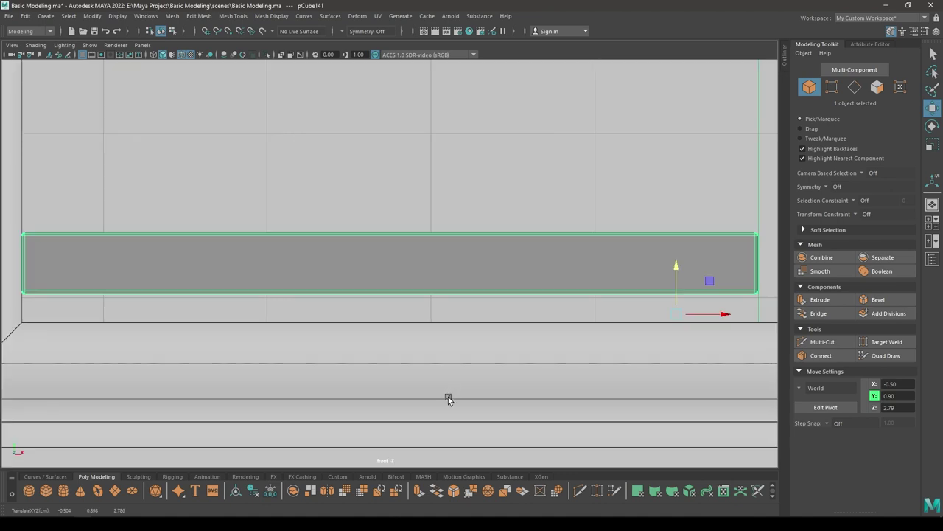
middle_click_drag(448, 397, 449, 272, "alt")
left_click_drag(673, 140, 676, 171)
Step: Check the position of the two rails in the side view and in perspective
key("space")
left_click_drag(669, 132, 644, 164)
right_click_drag(644, 165, 532, 152, "alt")
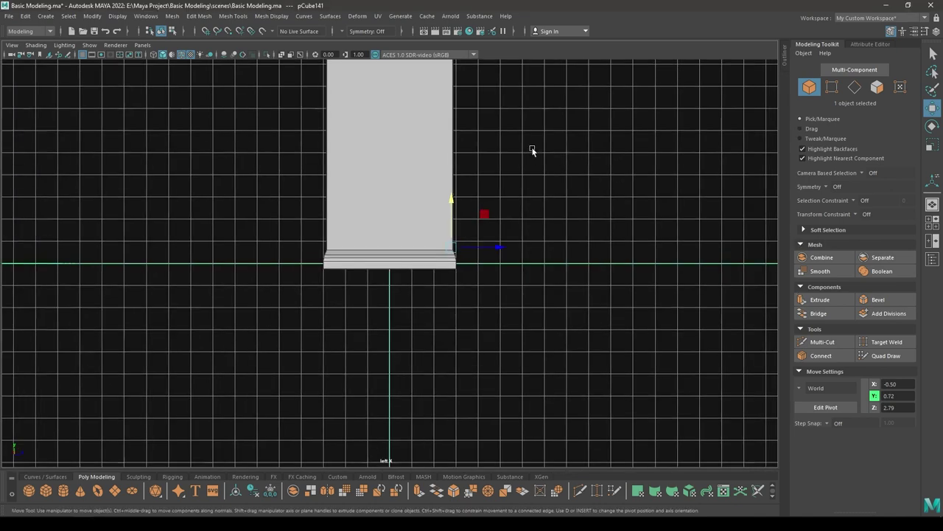
key("space")
left_click_drag(531, 150, 571, 158)
scroll(450, 301, "down", 6)
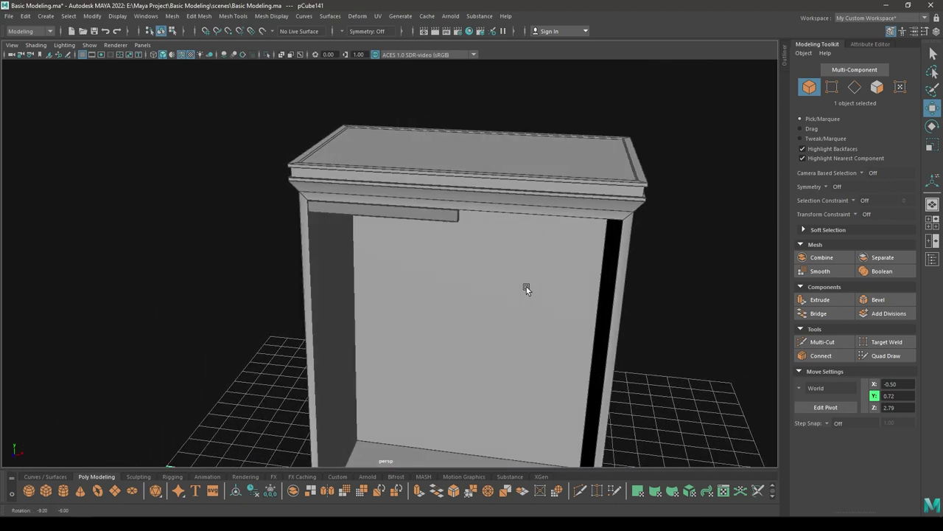
Step: Duplicate the lower rail and rotate the copy around Z in the front view until it stands vertical
middle_click_drag(526, 287, 502, 181, "alt")
left_click_drag(442, 291, 474, 375, "alt")
key("ctrl+d")
key("space")
right_click_drag(474, 375, 419, 198, "alt")
middle_click_drag(451, 253, 494, 311, "alt")
key("e")
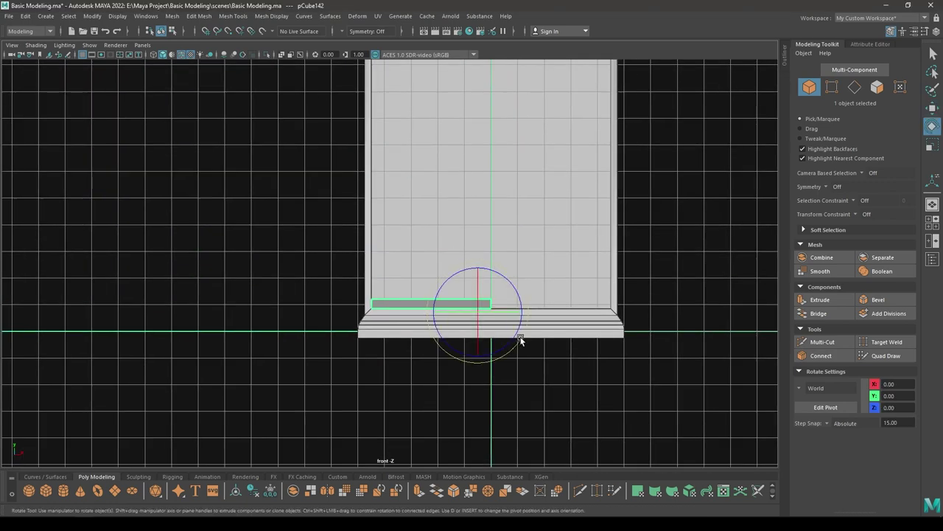
left_click_drag(496, 317, 443, 384)
key("w")
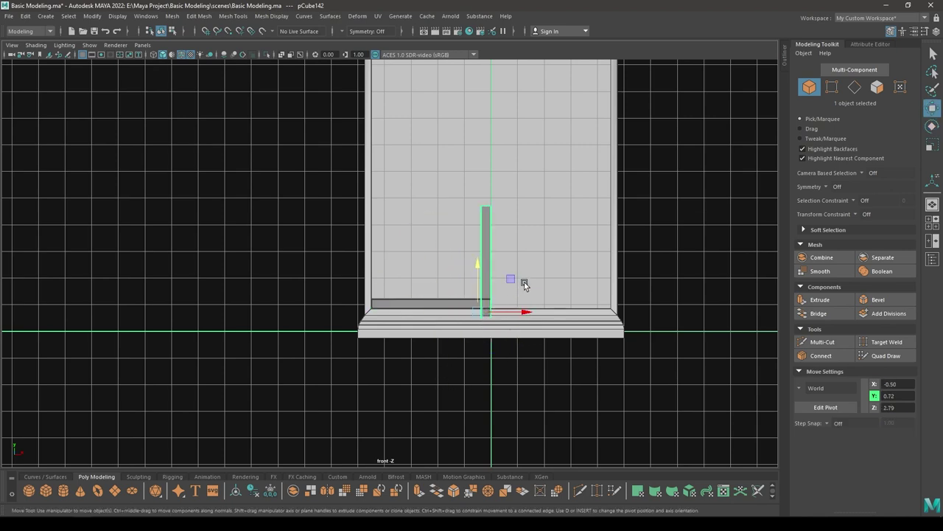
scroll(451, 344, "up", 6)
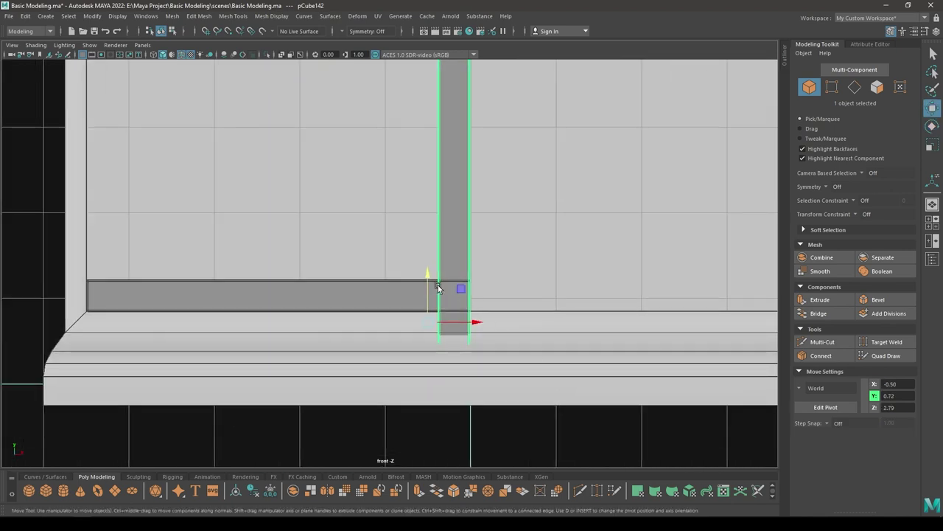
left_click_drag(437, 287, 422, 187)
middle_click_drag(520, 66, 495, 23, "alt")
scroll(437, 111, "up", 10)
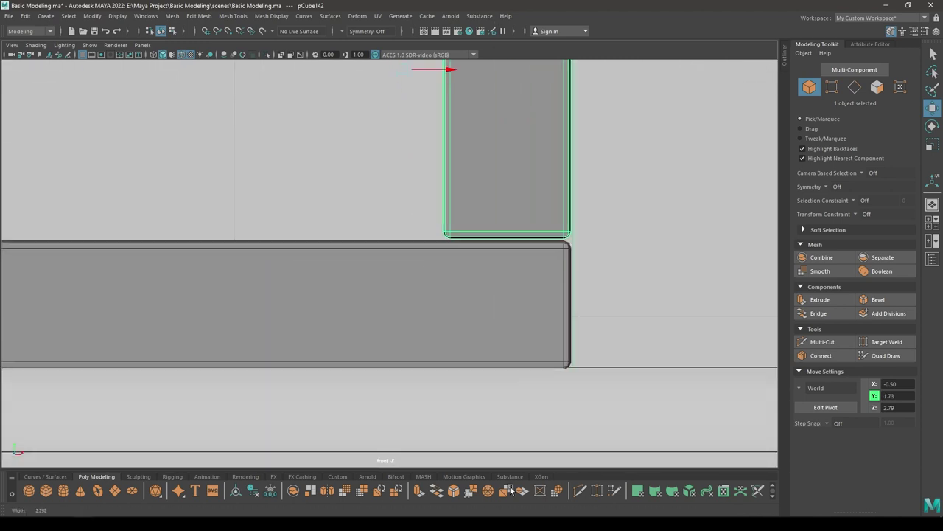
middle_click_drag(434, 110, 401, 211, "alt")
left_click_drag(373, 118, 368, 116)
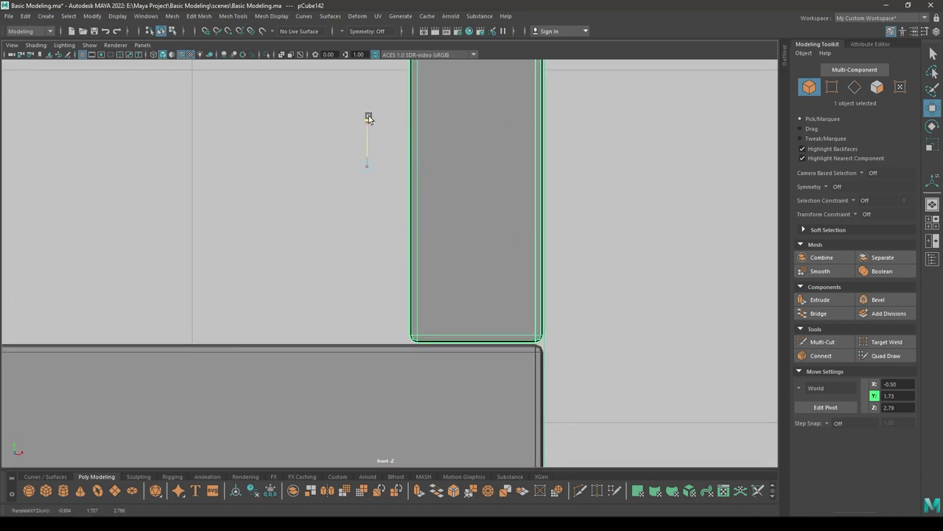
key("ctrl+z")
scroll(440, 258, "down", 6)
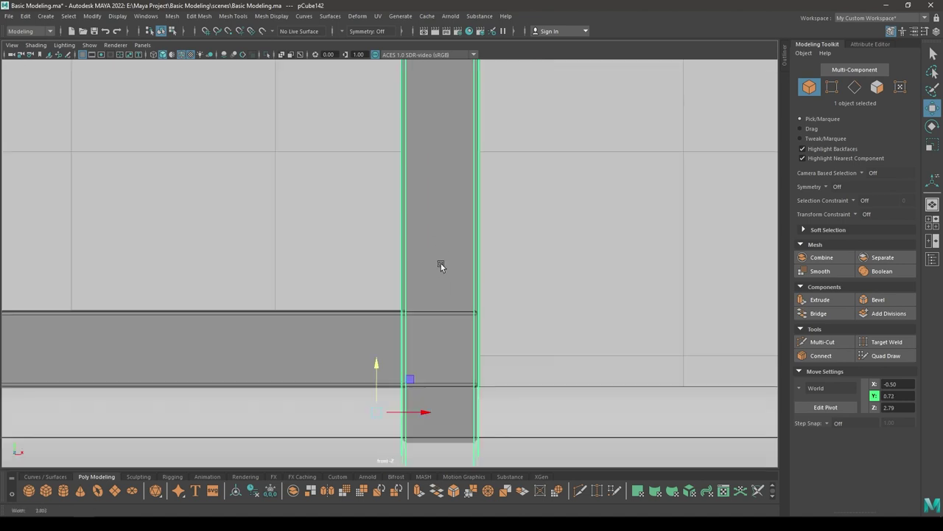
Step: Move the vertical rail up to Y 1.72 so its lower end rests on the lower rail
scroll(442, 368, "up", 2)
middle_click_drag(436, 327, 432, 122)
scroll(509, 445, "up", 7)
middle_click_drag(521, 391, 425, 213, "alt")
scroll(512, 415, "up", 2)
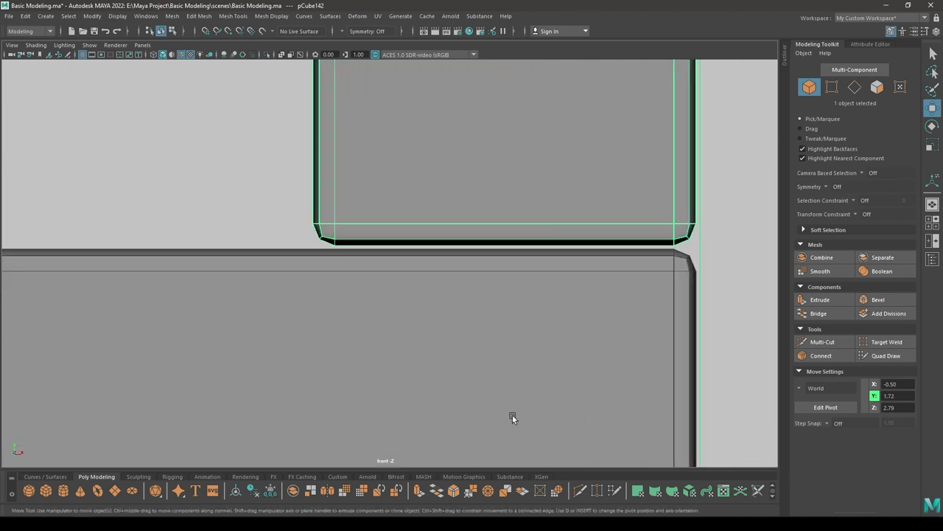
middle_click_drag(466, 285, 465, 289)
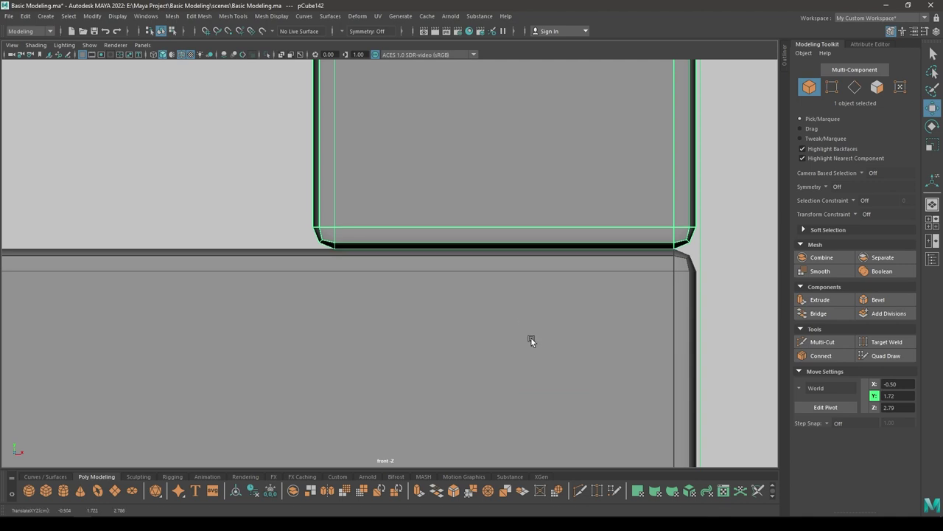
scroll(531, 337, "down", 9)
middle_click_drag(418, 208, 454, 386, "alt")
Step: Raise the vertical rail's top vertices to Y 12.27 to meet the upper rail's underside, then return to object mode
key("F8")
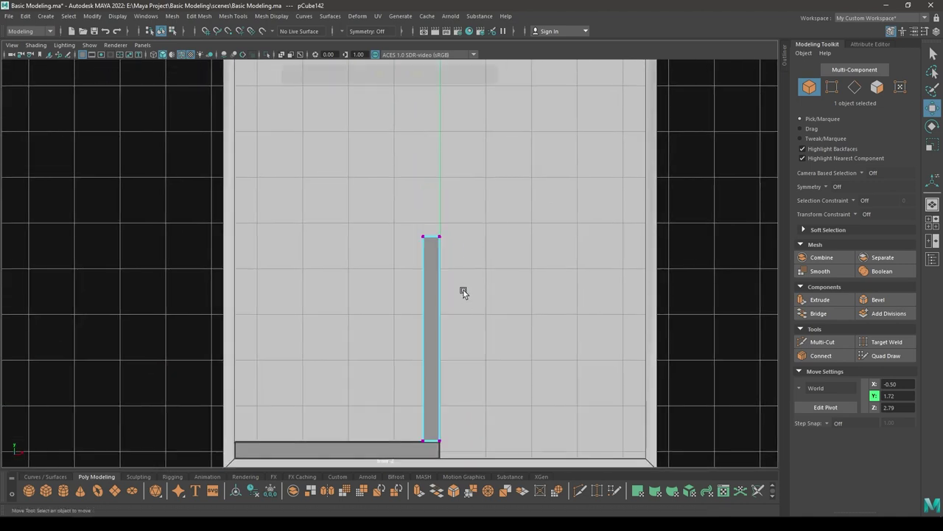
middle_click_drag(442, 198, 466, 291, "alt")
scroll(473, 251, "down", 2)
middle_click_drag(476, 239, 497, 367, "alt")
left_click_drag(457, 399, 459, 182)
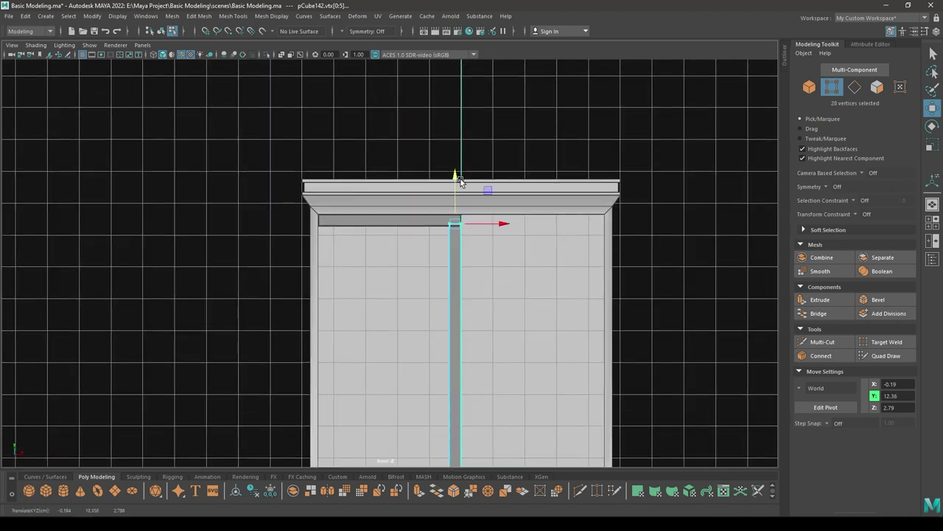
scroll(458, 180, "up", 5)
left_click_drag(375, 218, 399, 285)
scroll(399, 286, "down", 8)
middle_click_drag(387, 341, 463, 157, "alt")
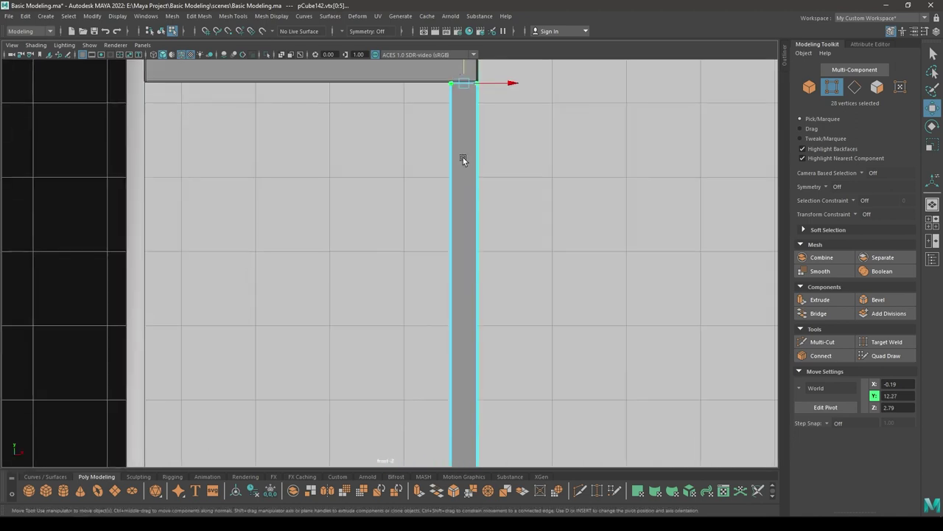
right_click_drag(462, 157, 562, 120)
Step: Duplicate the vertical rail and move the copy to X -4.62, against the cabinet's left side
scroll(479, 188, "down", 4)
middle_click_drag(461, 303, 492, 121, "alt")
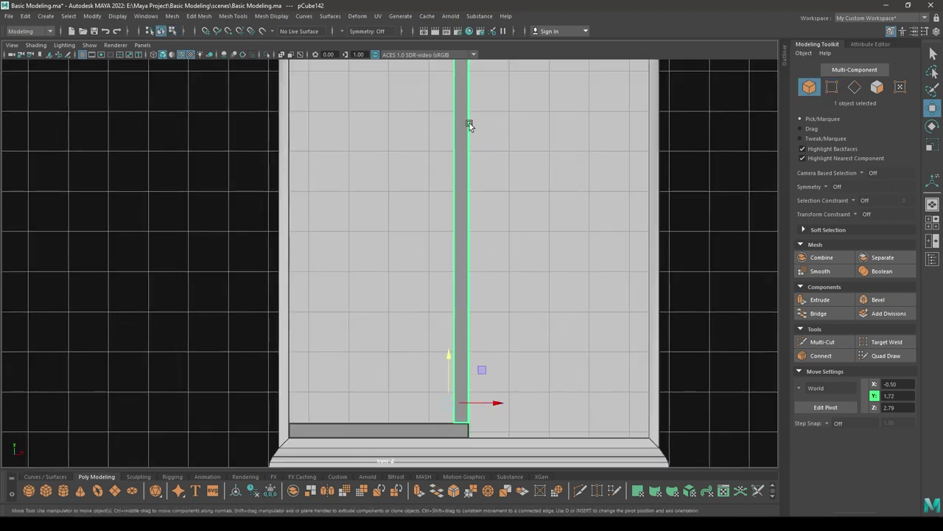
left_click_drag(493, 395, 330, 395)
scroll(330, 394, "down", 4)
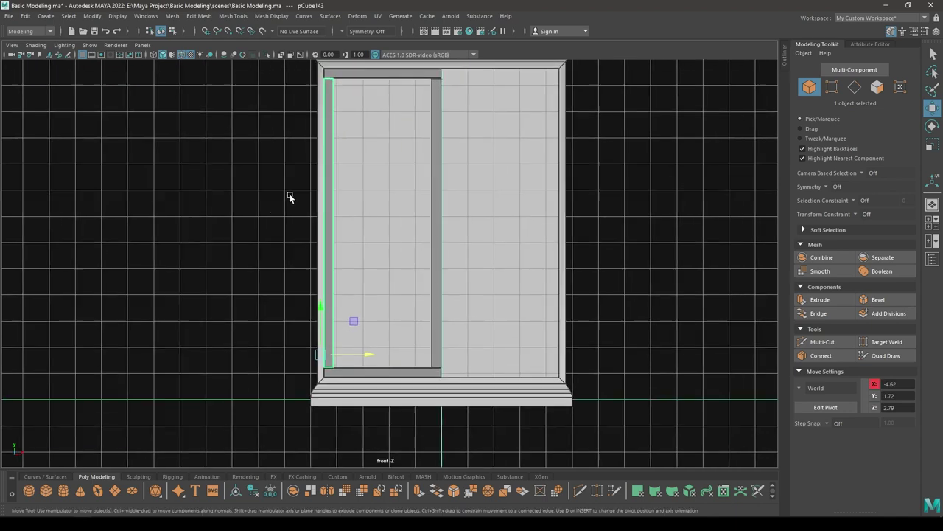
middle_click_drag(291, 194, 323, 311, "alt")
scroll(323, 311, "up", 7)
scroll(322, 135, "up", 5)
middle_click_drag(323, 132, 444, 352, "alt")
scroll(444, 352, "up", 8)
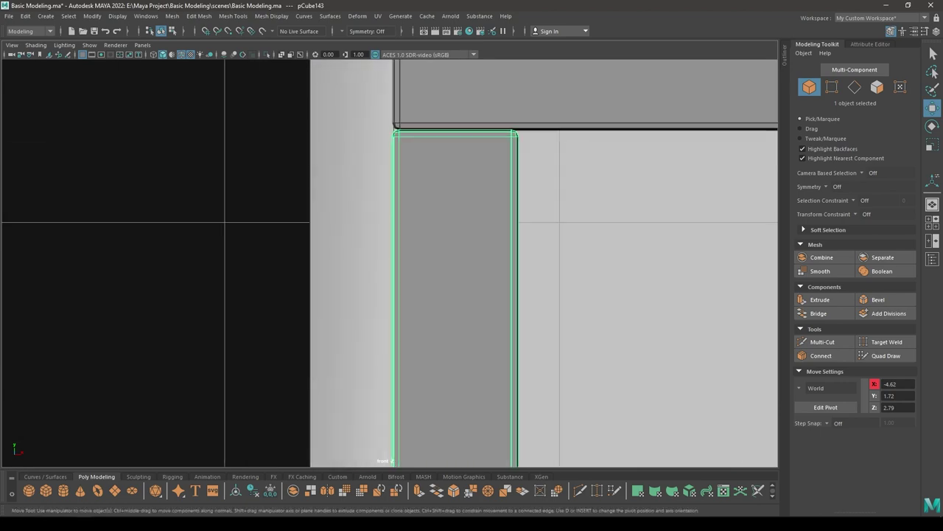
middle_click_drag(503, 340, 478, 337, "alt")
scroll(479, 341, "down", 5)
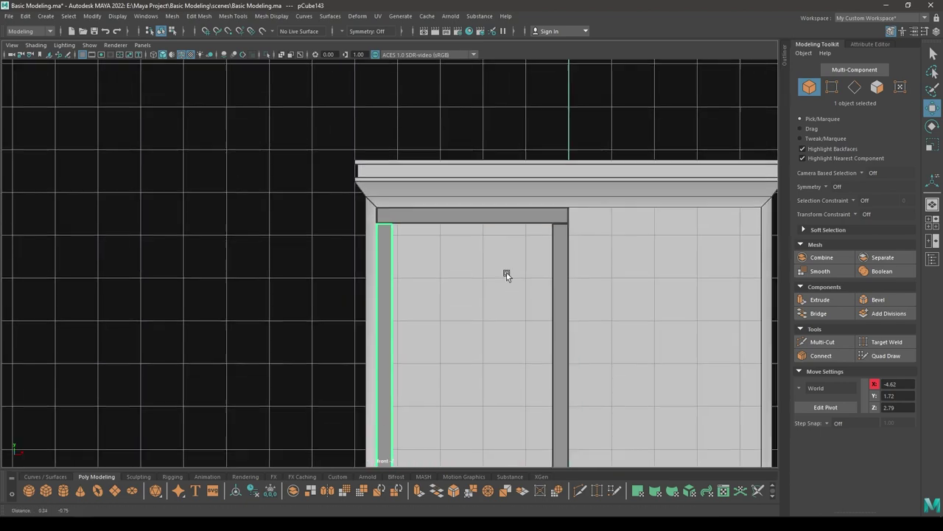
Step: Duplicate the upper rail and move the copy down to Y 6.70 as a middle crossbar
scroll(506, 272, "down", 2)
left_click(397, 91)
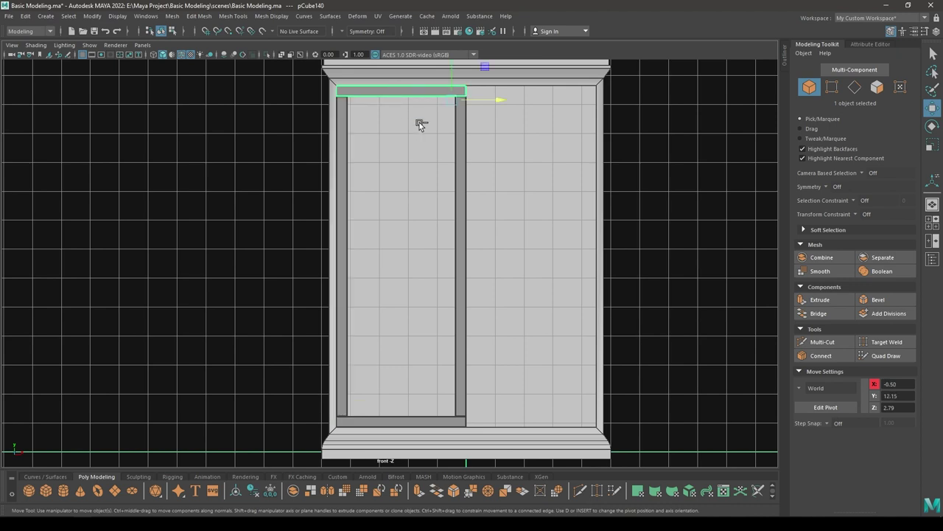
left_click_drag(452, 69, 458, 222)
scroll(458, 225, "up", 5)
Step: Thicken the middle crossbar by raising its top vertices to Y 7.53, then lower the whole crossbar to Y 6.50
right_click(457, 230)
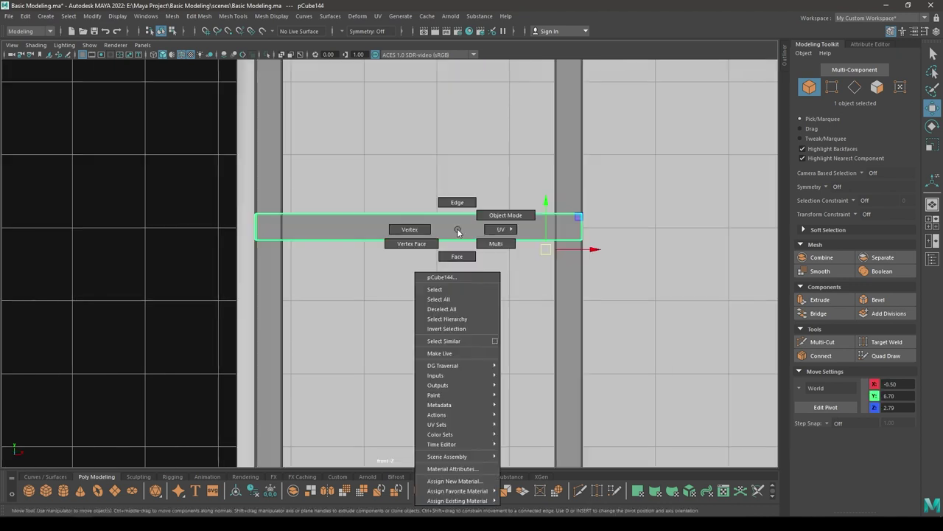
left_click(400, 231)
left_click_drag(197, 185, 197, 184)
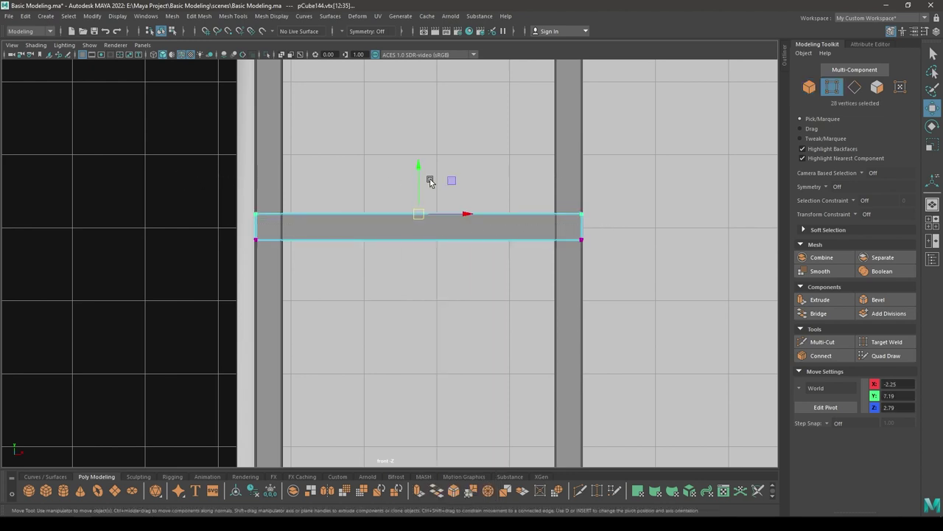
left_click_drag(420, 167, 420, 142)
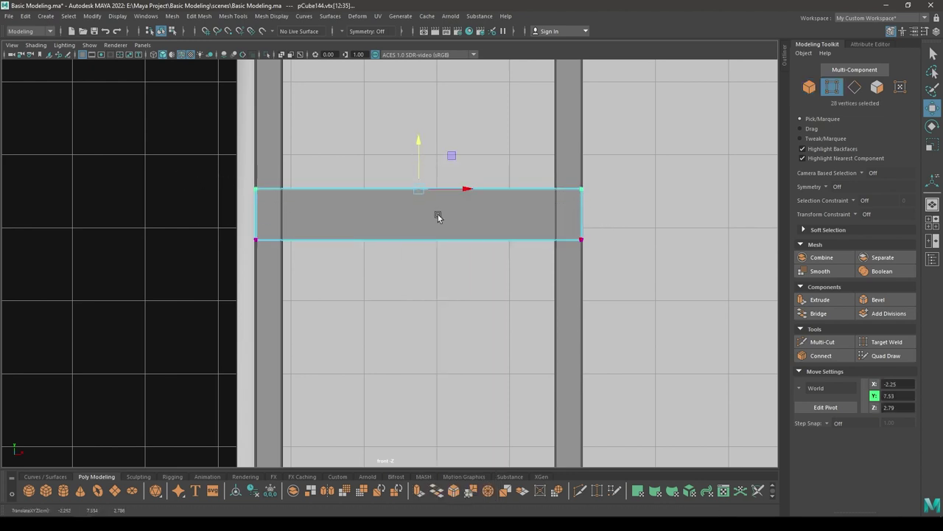
right_click_drag(437, 216, 482, 202)
left_click_drag(546, 205, 544, 214)
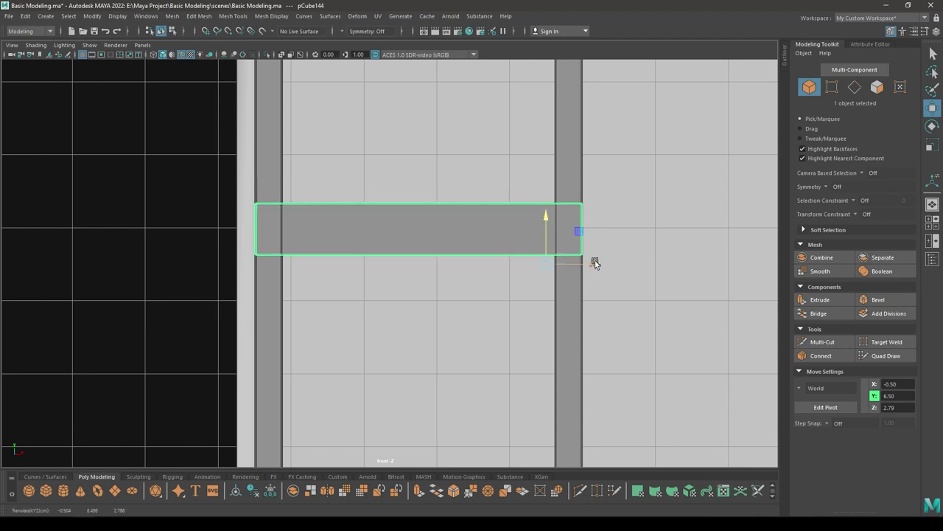
Step: Move the crossbar's right-end vertices to X -0.39 so they meet the inner edge of the right vertical rail
key("F8")
scroll(666, 224, "up", 5)
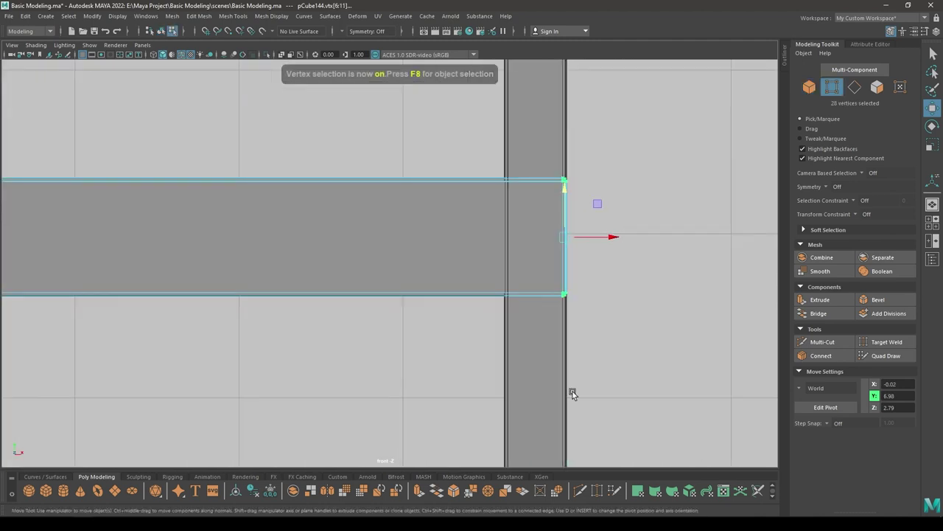
left_click_drag(613, 242, 552, 245)
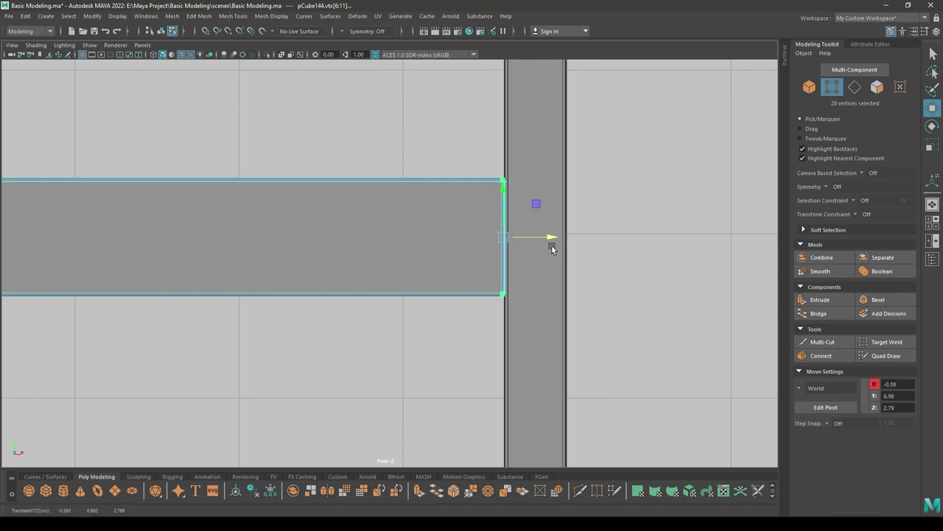
scroll(633, 260, "up", 4)
middle_click_drag(633, 259, 273, 334, "alt")
scroll(274, 335, "up", 4)
middle_click_drag(343, 298, 338, 299)
middle_click_drag(269, 313, 442, 318, "alt")
Step: Move the crossbar's left-end vertices to X -4.11 against the left vertical rail, then return to object mode and deselect it
right_click_drag(314, 347, 169, 204, "alt")
middle_click_drag(169, 204, 465, 202, "alt")
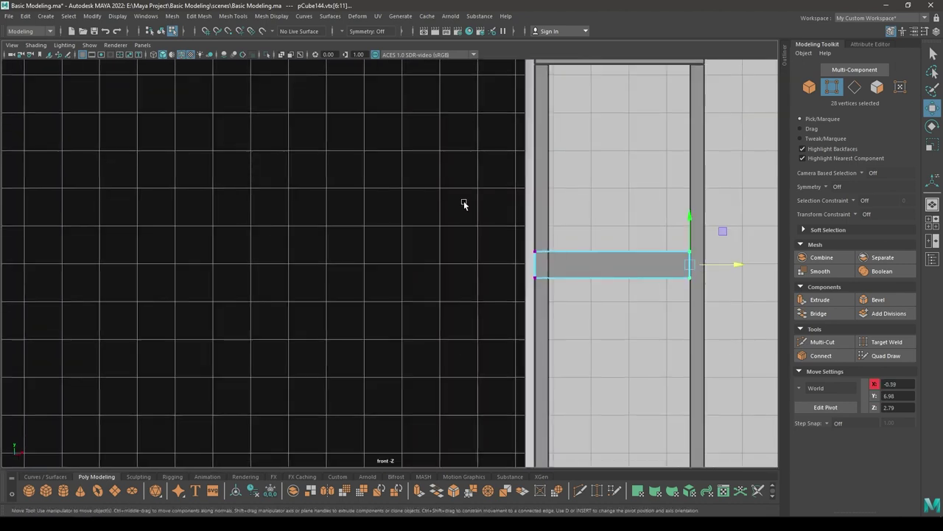
right_click_drag(465, 201, 535, 306, "alt")
middle_click_drag(536, 306, 168, 236, "alt")
right_click_drag(169, 236, 407, 309, "alt")
middle_click_drag(406, 310, 375, 402, "alt")
left_click_drag(266, 68, 445, 350)
right_click_drag(448, 317, 483, 330, "alt")
middle_click_drag(482, 330, 411, 410, "alt")
right_click_drag(392, 310, 430, 321, "alt")
middle_click_drag(407, 254, 528, 252)
middle_click_drag(529, 252, 528, 251)
scroll(515, 211, "down", 5)
key("space")
left_click_drag(502, 180, 383, 324)
scroll(324, 177, "down", 5)
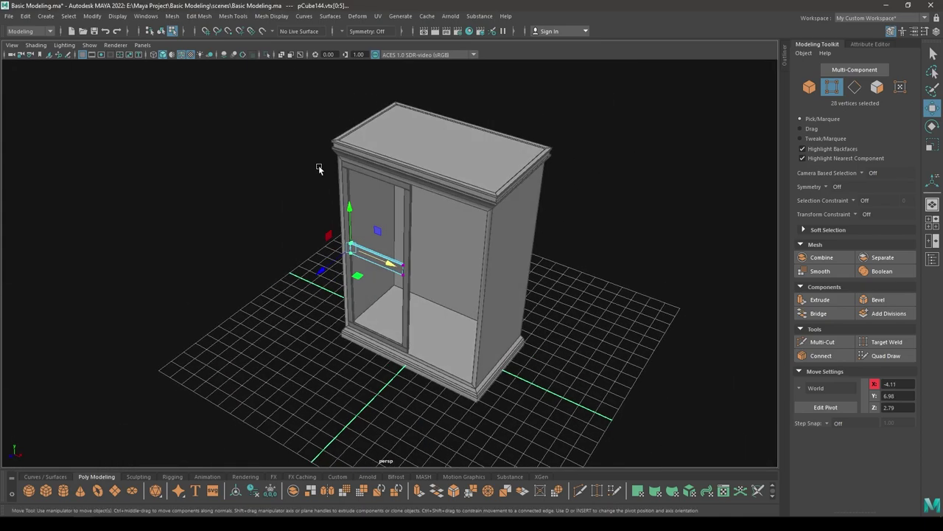
scroll(318, 166, "up", 5)
right_click_drag(206, 222, 260, 205)
left_click(291, 152)
Step: Select the crossbar, both vertical rails, and the upper and lower rails, and combine them into one door frame mesh
left_click_drag(261, 237, 288, 246, "alt")
scroll(264, 216, "down", 4)
left_click(390, 255)
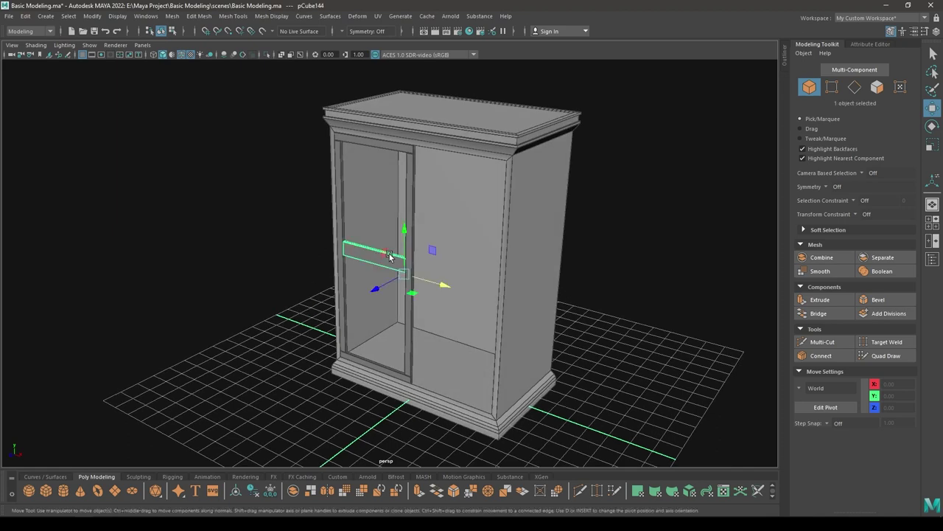
left_click(408, 311, "shift")
left_click(363, 369, "shift")
left_click(342, 335, "shift")
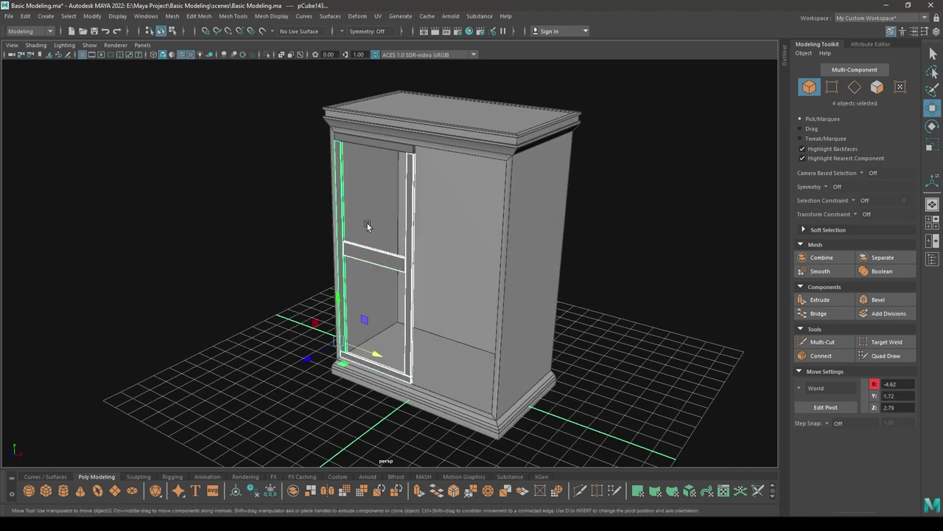
left_click(368, 139, "shift")
right_click_drag(369, 141, 352, 350, "shift")
left_click_drag(357, 346, 445, 332, "alt")
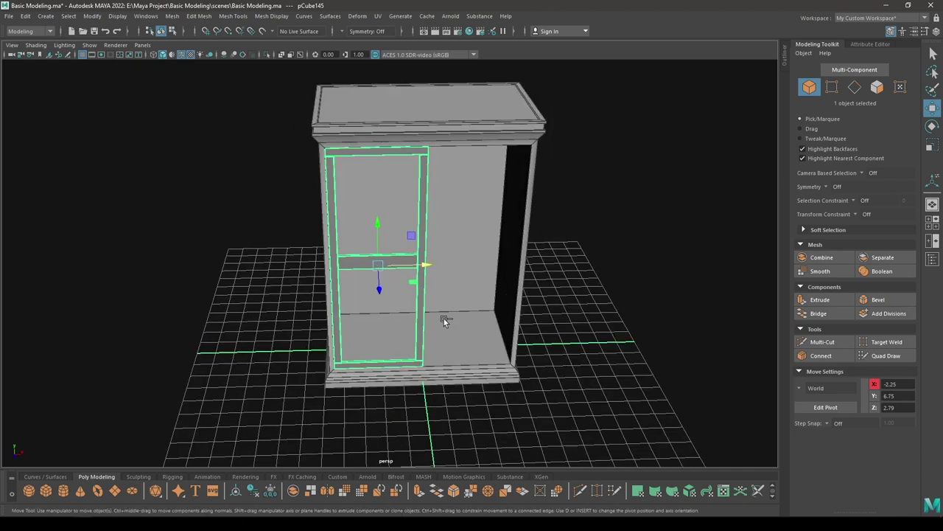
Step: Duplicate the combined door frame and move the copy along X to 2.27 in the opening's right half
key("space")
left_click_drag(451, 292, 458, 329)
scroll(463, 261, "down", 6)
middle_click_drag(502, 269, 242, 112, "alt")
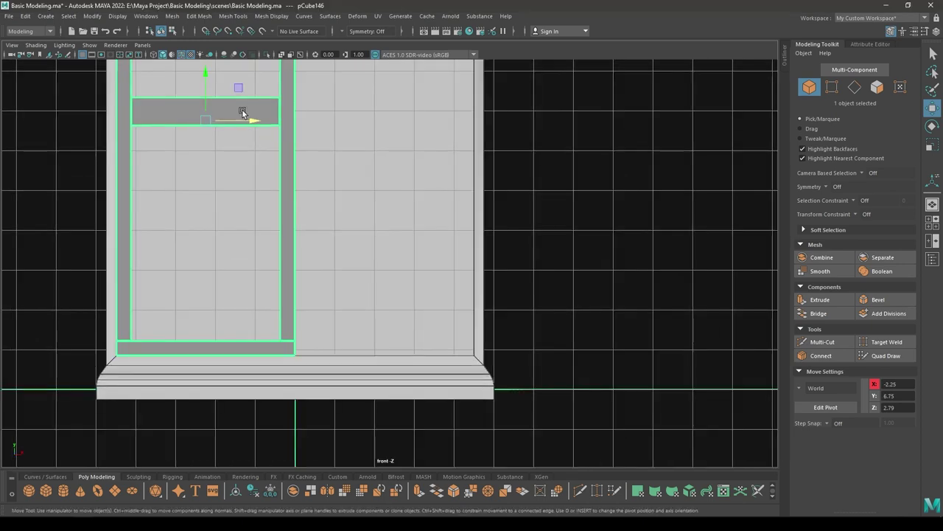
mouse_move(258, 120)
left_mouse_down("shift")
mouse_move(460, 123)
mouse_move(438, 126)
left_mouse_up("shift")
scroll(493, 232, "up", 3)
mouse_move(505, 239)
middle_mouse_down("alt")
mouse_move(479, 252)
mouse_move(346, 417)
middle_mouse_up("alt")
scroll(467, 370, "up", 9)
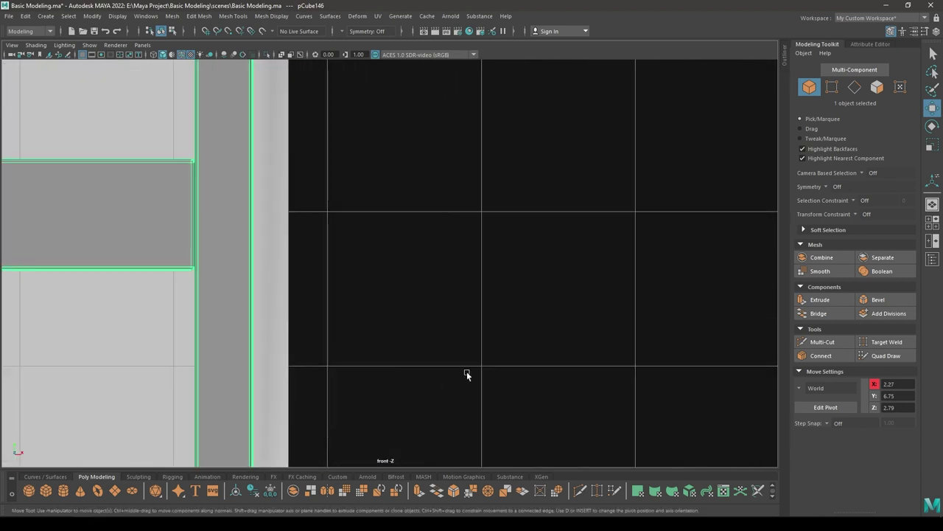
Step: Fine-tune the right door frame's position to X 2.25 so it fits between the left frame and the cabinet side
middle_click_drag(420, 317, 650, 363, "alt")
scroll(650, 363, "up", 3)
middle_click_drag(317, 230, 523, 211, "alt")
scroll(523, 212, "down", 9)
middle_click_drag(480, 247, 641, 273, "alt")
scroll(390, 263, "up", 5)
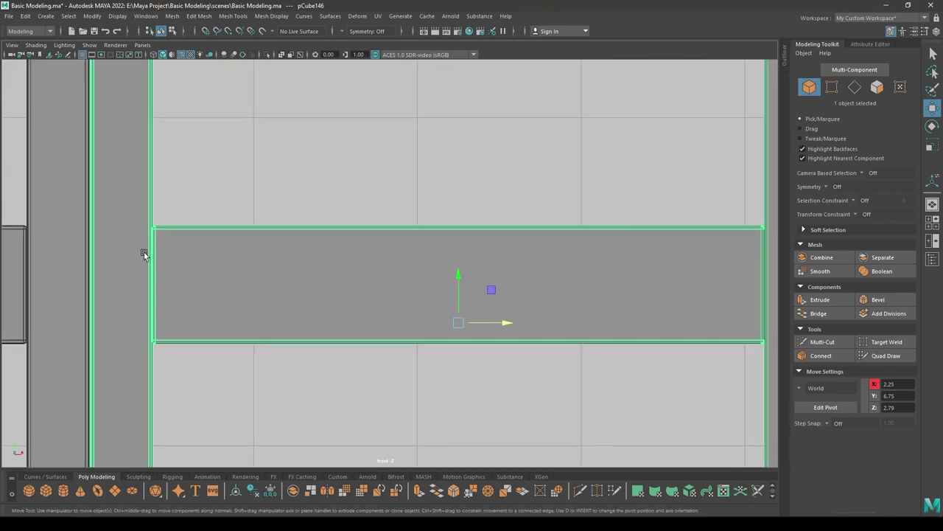
middle_click_drag(145, 255, 590, 118, "alt")
scroll(589, 118, "up", 4)
middle_click_drag(590, 118, 339, 428, "alt")
middle_click_drag(484, 286, 485, 286)
Step: Deselect the right door frame, check both frames in perspective, and save the scene
key("space")
left_click_drag(485, 287, 414, 271)
left_click(596, 307)
scroll(558, 416, "up", 5)
left_click_drag(597, 307, 569, 295, "alt")
scroll(558, 417, "down", 3)
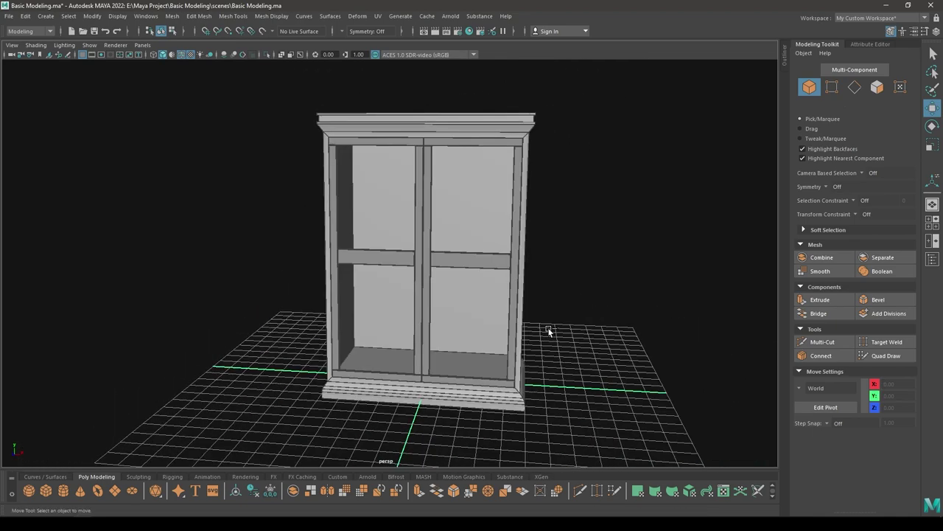
key("ctrl+s")
scroll(526, 246, "down", 3)
left_click_drag(526, 247, 512, 222, "alt")
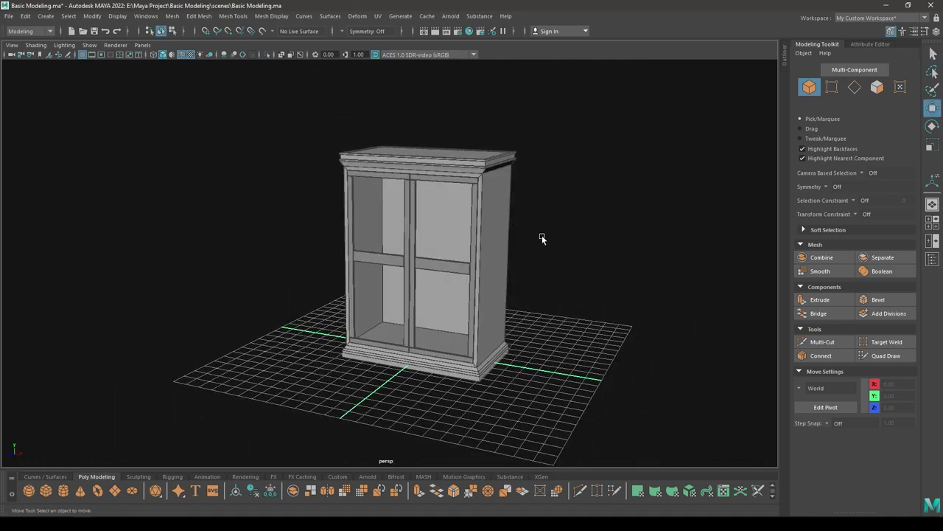
Step: Create a polygon cube and move it in front of the cabinet to Z 4.64 and Y 12.35
mouse_move(551, 291)
left_mouse_down("alt")
mouse_move(538, 279)
mouse_move(543, 231)
mouse_move(561, 302)
left_mouse_up("alt")
scroll(543, 230, "up", 3)
right_click_drag(604, 196, 601, 227, "shift")
left_click_drag(598, 228, 529, 285, "alt")
left_click_drag(396, 373, 320, 391)
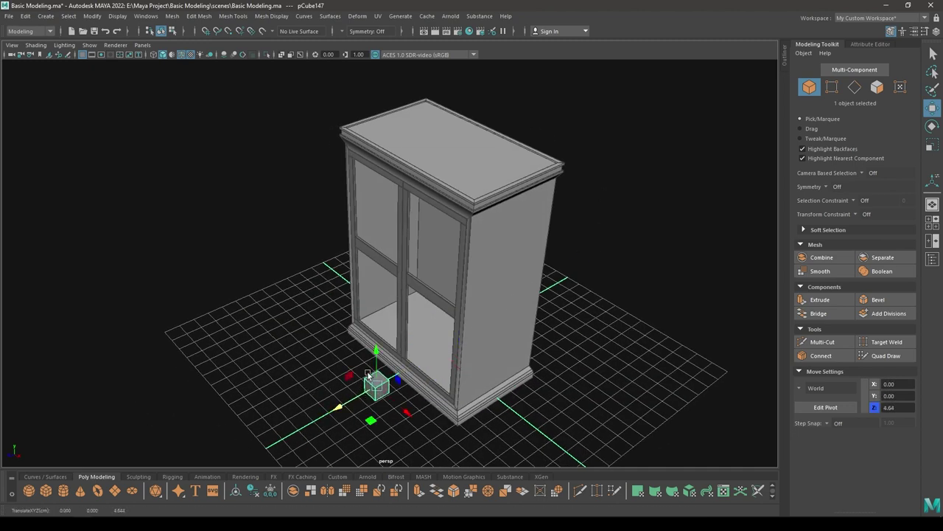
left_click_drag(374, 355, 386, 242)
Step: In the front view, move the cube to X -2.34, Y 11.77, below the left door frame's upper rail
key("space")
right_click_drag(385, 239, 355, 186, "alt")
middle_click_drag(354, 187, 416, 248, "alt")
right_click_drag(417, 248, 517, 242, "alt")
middle_click_drag(516, 242, 579, 408, "alt")
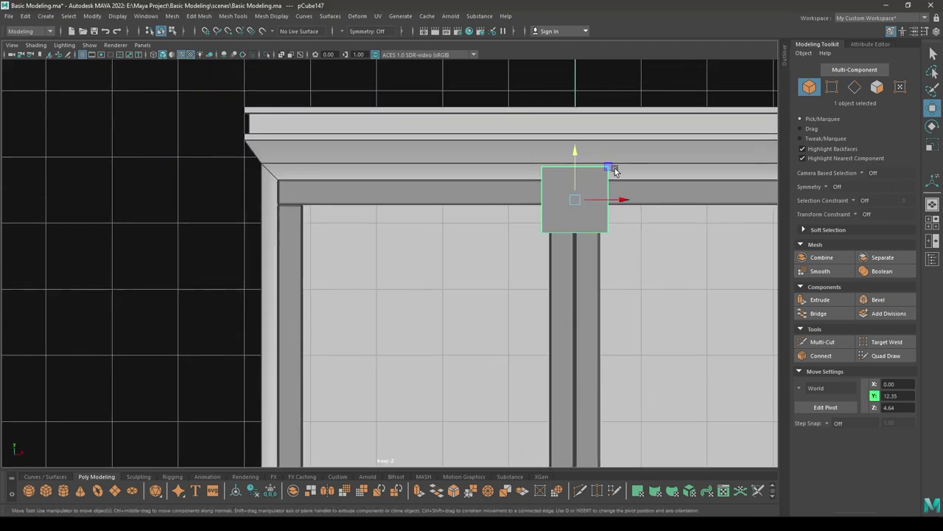
left_click_drag(575, 198, 415, 255)
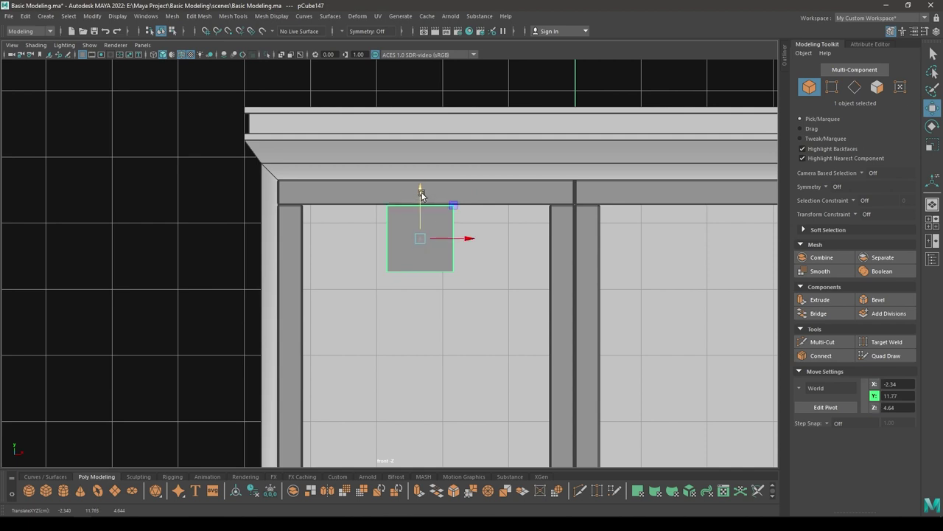
Step: Stretch the cube's side vertices across the left door opening and raise its bottom vertices to Y 11.97 to form a slat
right_click(421, 227)
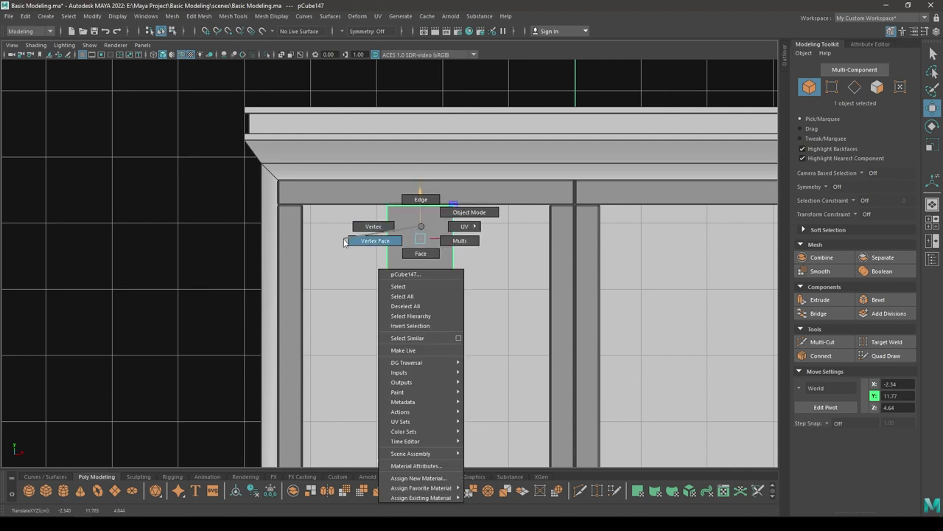
right_click_drag(344, 243, 345, 242)
right_click_drag(438, 249, 377, 242)
left_click_drag(464, 283, 444, 198)
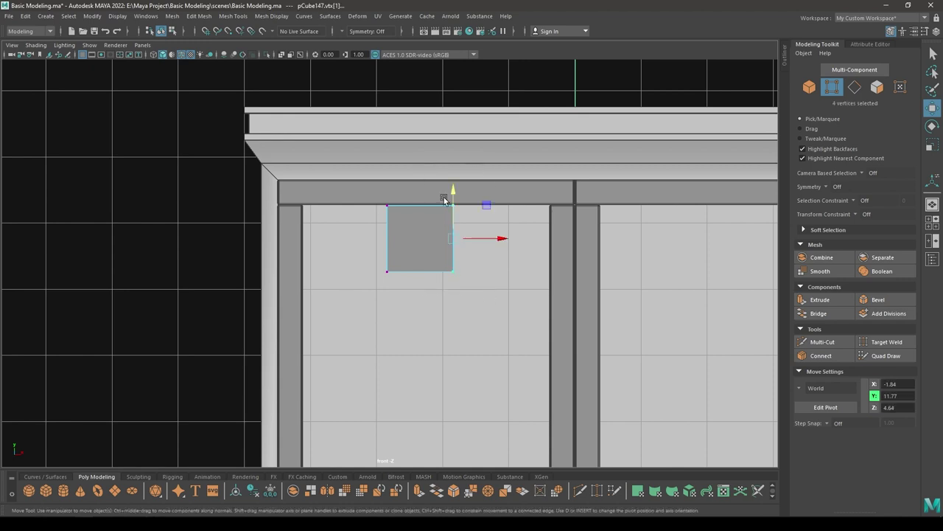
left_click_drag(496, 242, 582, 241)
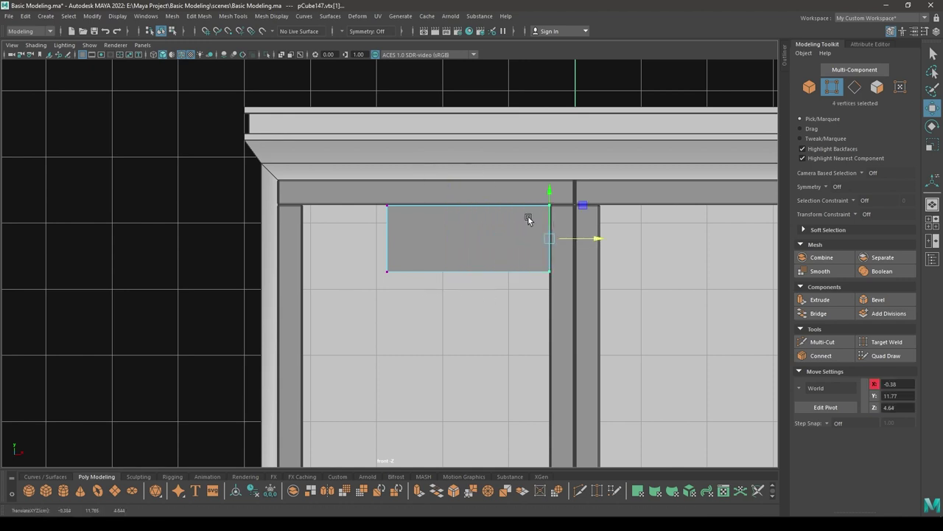
scroll(528, 220, "up", 2)
left_click_drag(441, 307, 335, 114)
left_click_drag(426, 223, 320, 232)
left_click_drag(692, 320, 218, 226)
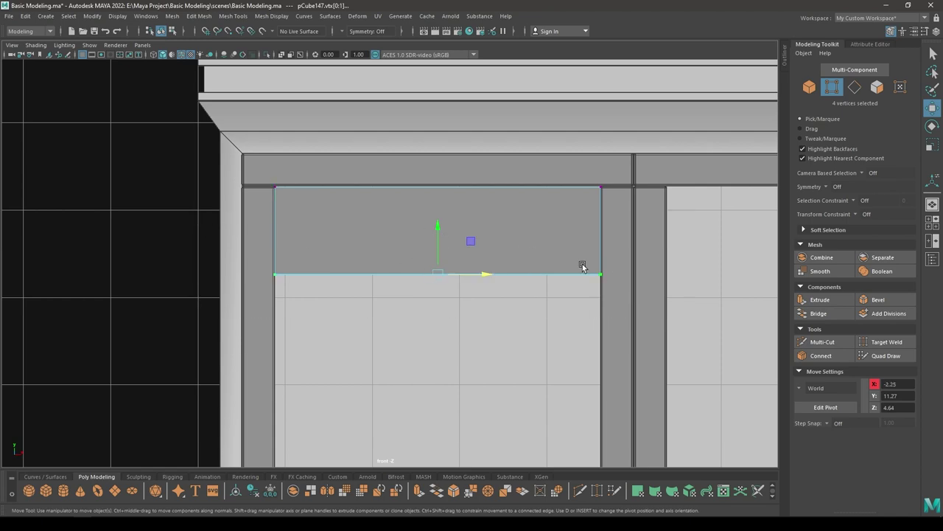
left_click_drag(437, 238, 407, 188)
Step: Return the slat to object mode and thin it along Z to a scale of about 0.06
key("space")
key("space")
scroll(348, 269, "up", 5)
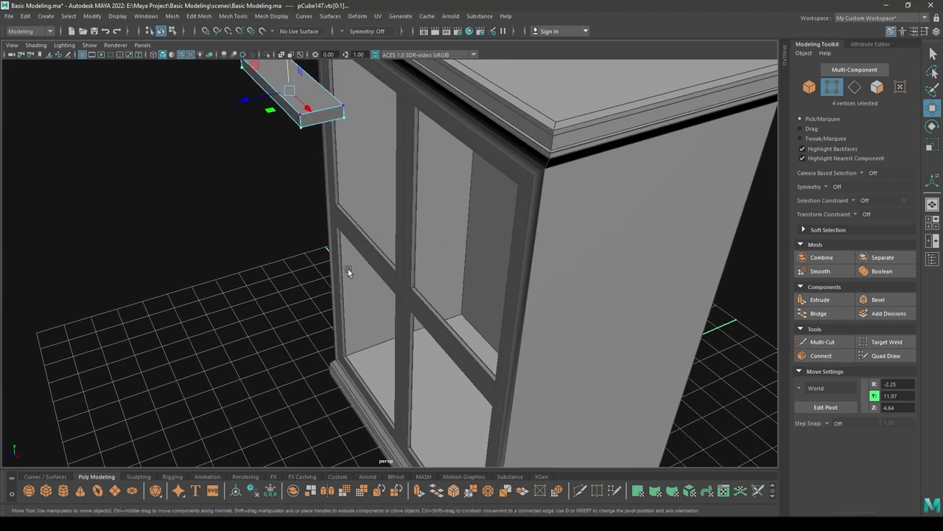
middle_click_drag(330, 171, 369, 252, "alt")
left_click_drag(369, 252, 381, 254, "alt")
middle_click_drag(381, 254, 429, 362, "alt")
left_click_drag(367, 177, 367, 181)
scroll(390, 238, "up", 2)
left_click_drag(390, 238, 332, 221, "alt")
right_click(331, 199)
right_click_drag(344, 193, 379, 186)
key("r")
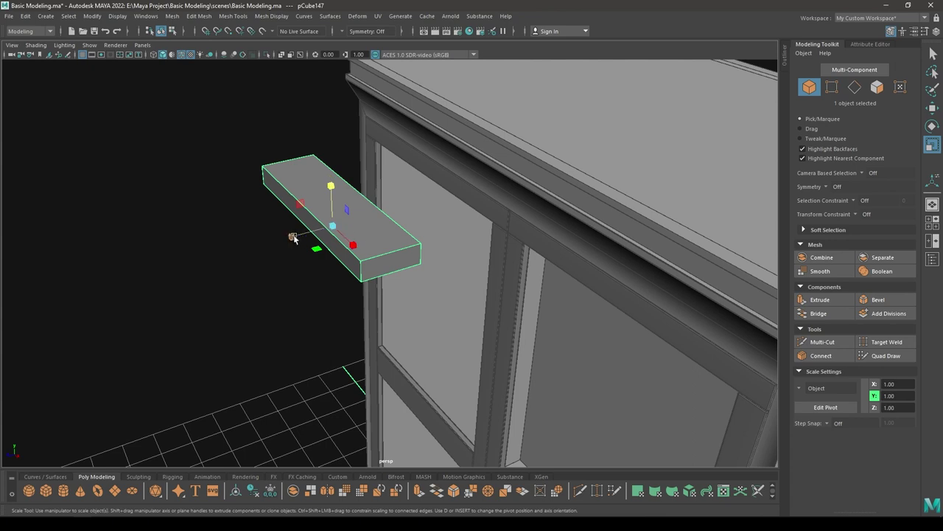
left_click_drag(293, 238, 338, 230)
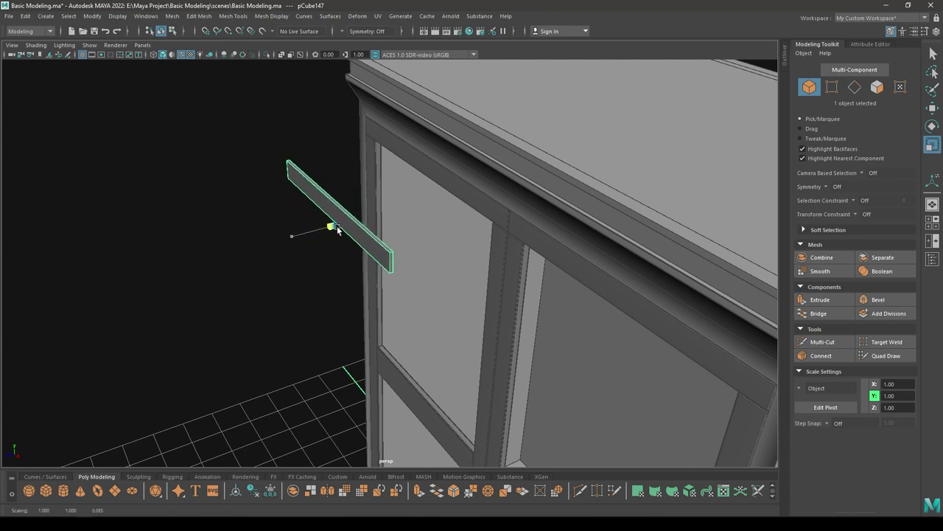
middle_click_drag(337, 230, 336, 231)
mouse_move(337, 229)
left_mouse_down()
mouse_move(276, 228)
mouse_move(333, 224)
left_mouse_up()
Step: Center the slat's pivot and move it in the side wireframe view to Z 2.82, inside the door frame
key("w")
key("space")
right_click_drag(381, 261, 493, 194, "alt")
key("f")
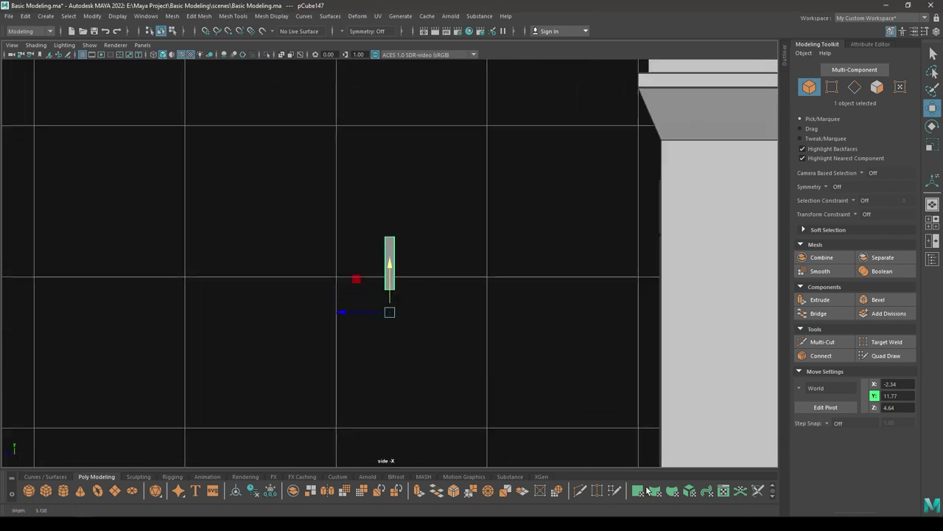
middle_click_drag(492, 195, 286, 186, "alt")
key("4")
scroll(407, 217, "up", 3)
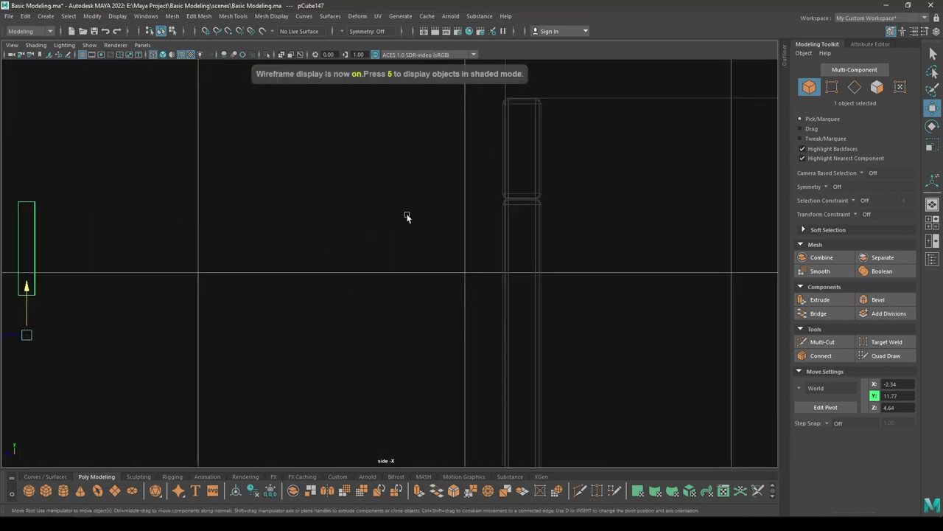
key("space")
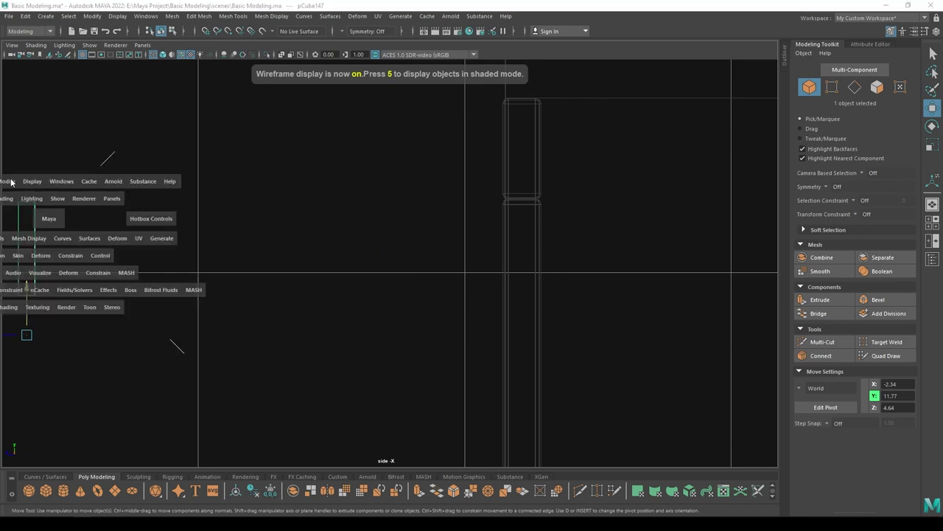
left_click(11, 183)
left_click(35, 255)
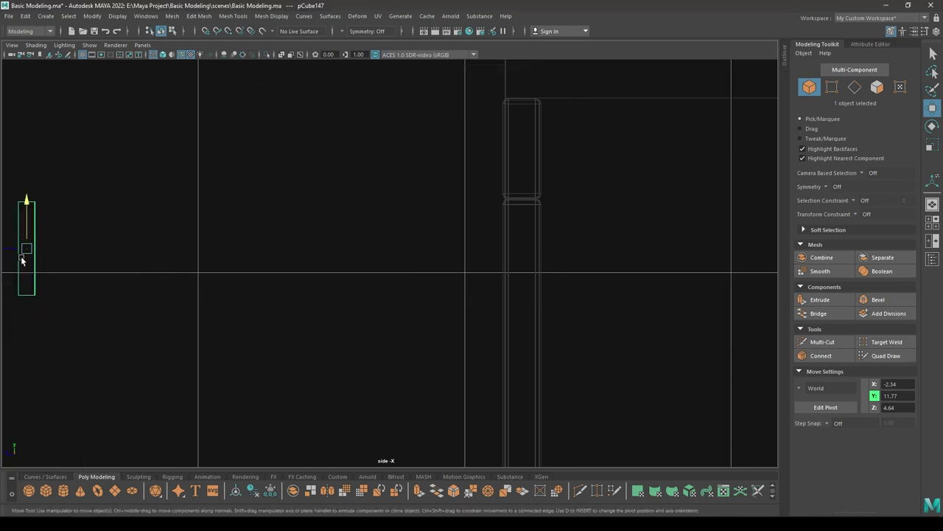
left_click_drag(7, 252, 402, 263)
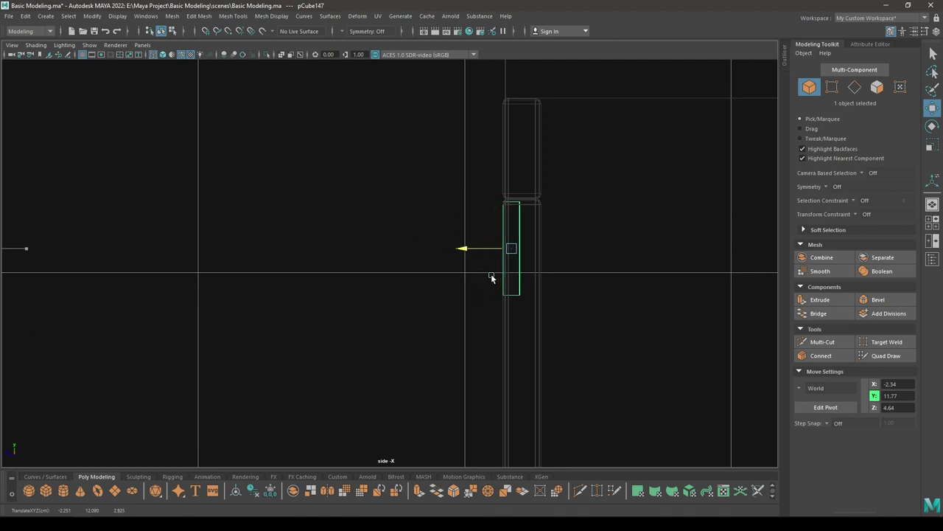
Step: Tilt the slat 45 degrees about the X axis and shift it inward to Z 2.74
right_click_drag(491, 273, 598, 349, "alt")
middle_click_drag(598, 350, 477, 324, "alt")
key("e")
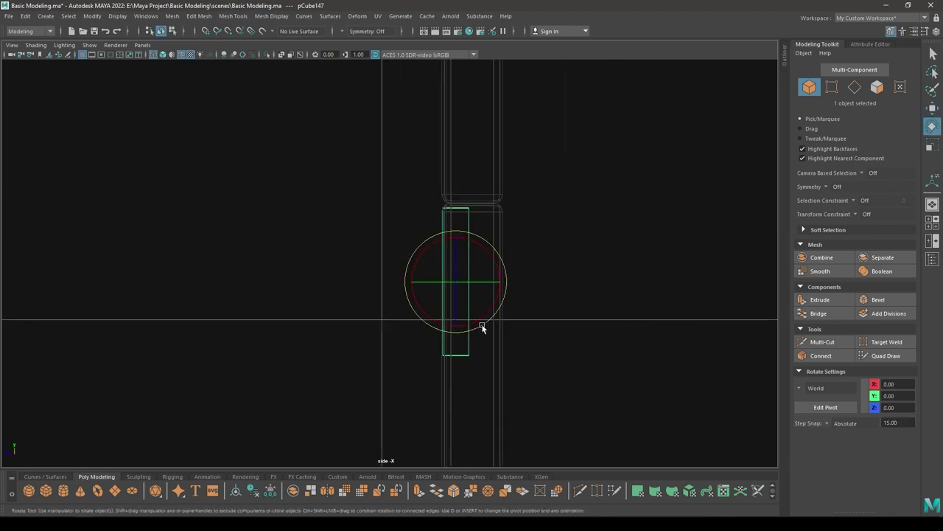
left_click_drag(482, 328, 463, 328)
key("w")
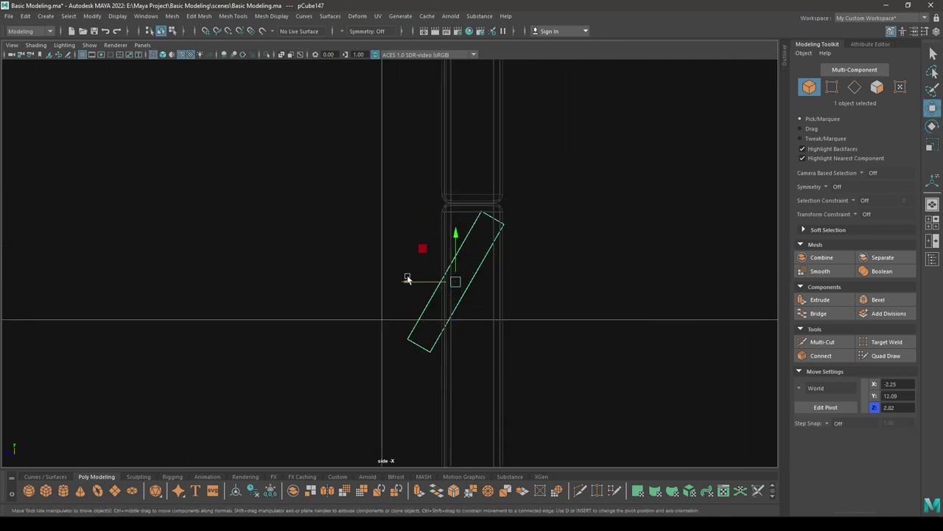
left_click_drag(407, 279, 443, 281)
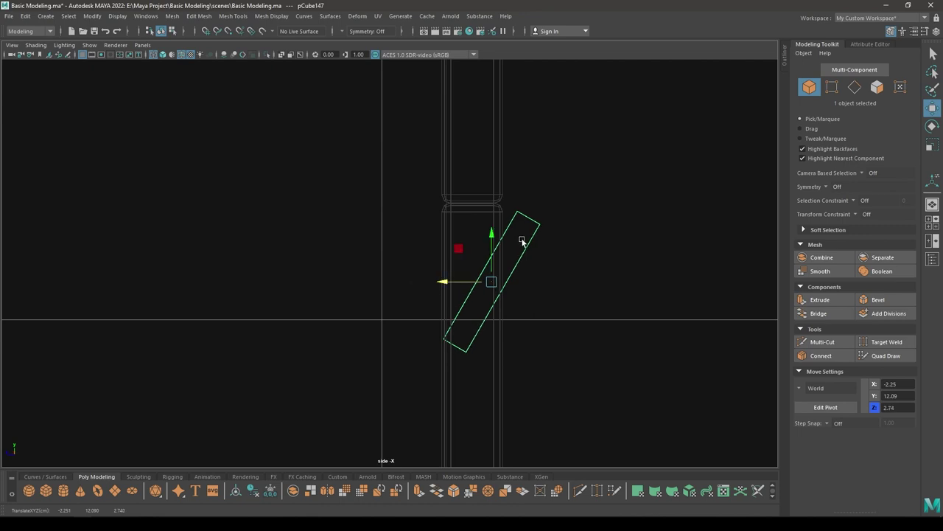
key("e")
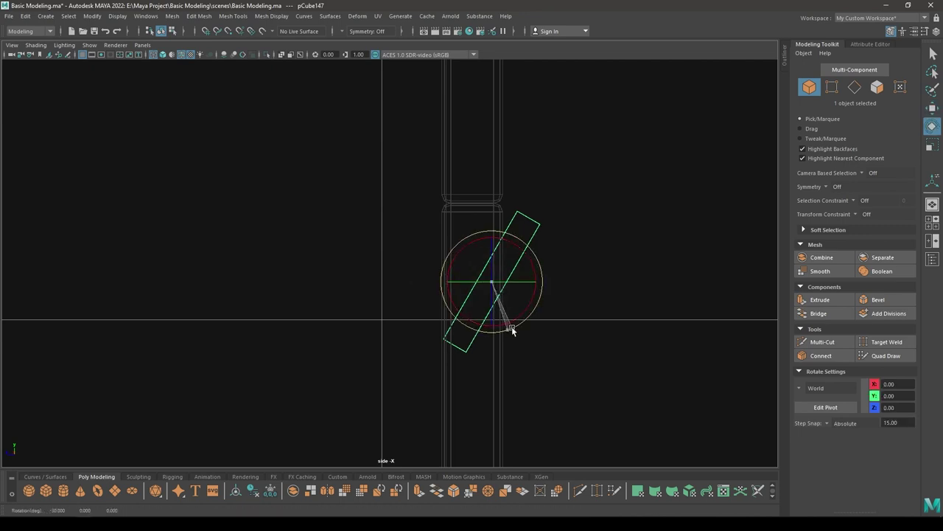
left_click_drag(502, 329, 501, 327)
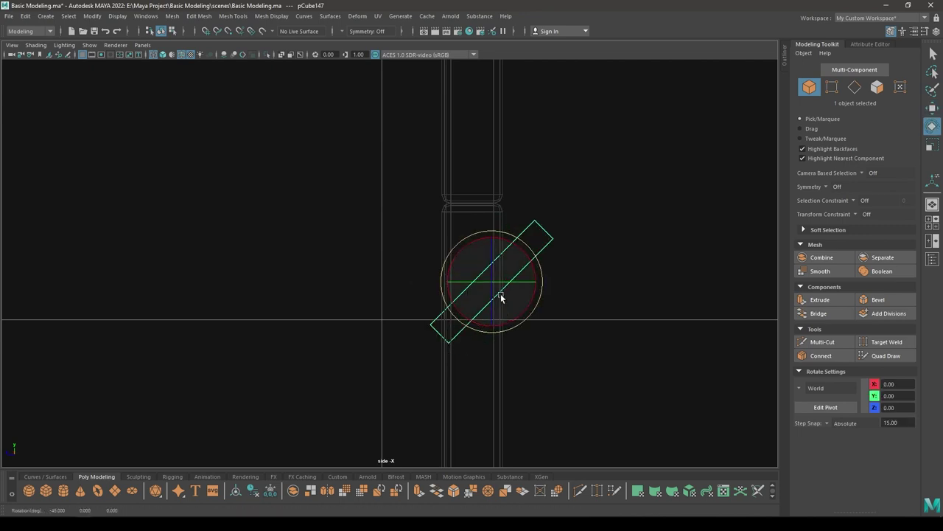
Step: Scale the tilted slat shorter and thinner, and place it at Y 12.18, Z 2.78 beneath the upper rail
key("r")
left_click_drag(515, 253, 505, 263)
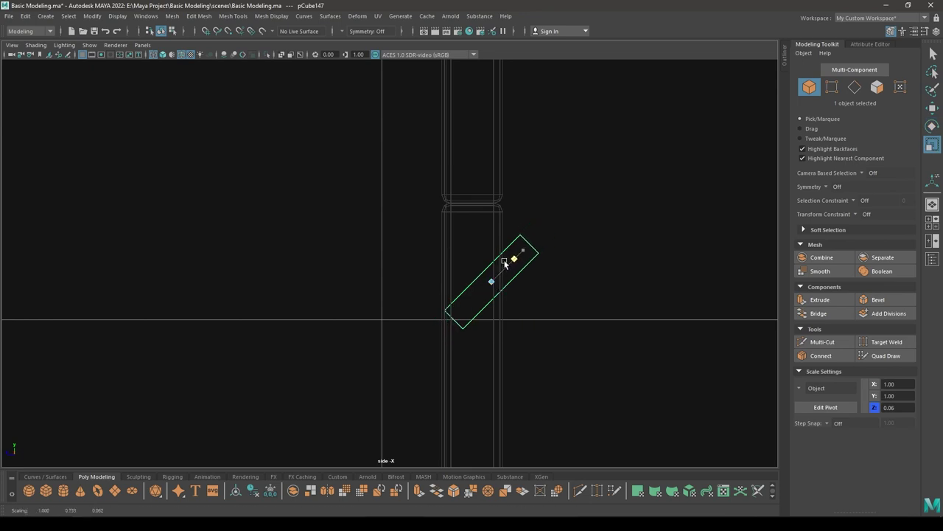
key("w")
left_click_drag(447, 280, 442, 281)
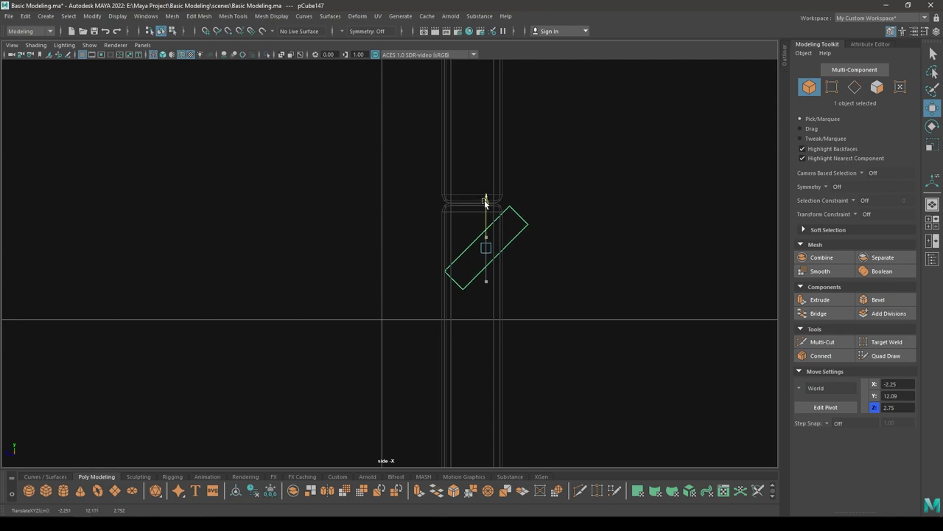
left_click_drag(485, 199, 485, 195)
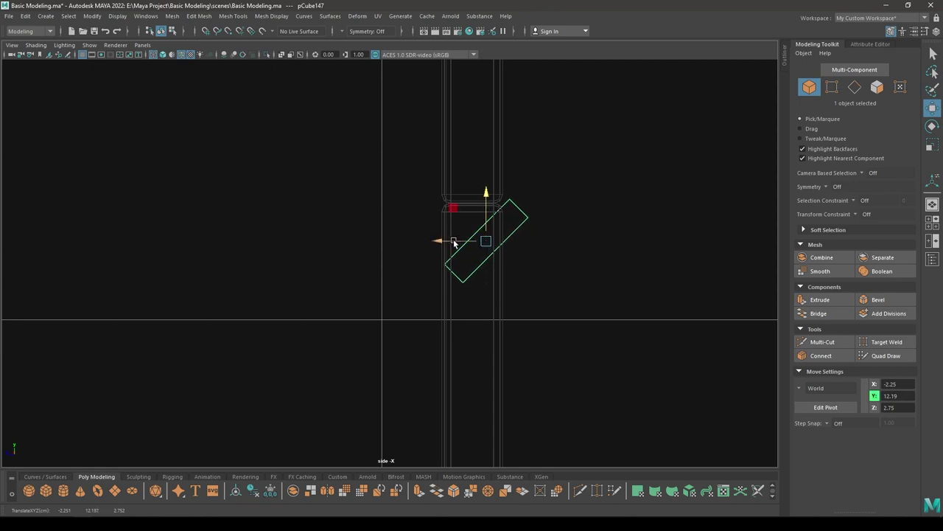
key("r")
left_click_drag(445, 208, 475, 246)
key("w")
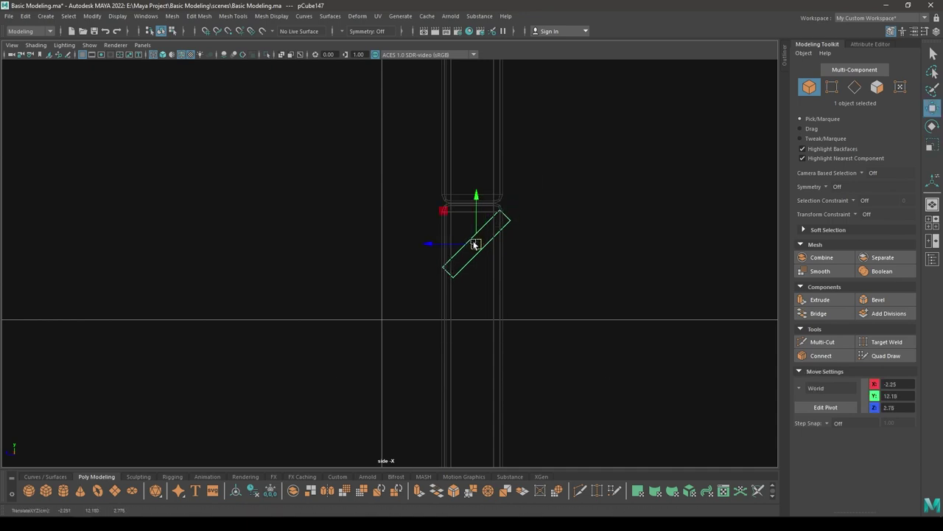
Step: Check the slat in shaded perspective and rotate it 15 degrees back toward upright about the X axis
key("space")
left_click_drag(471, 278, 474, 255)
key("5")
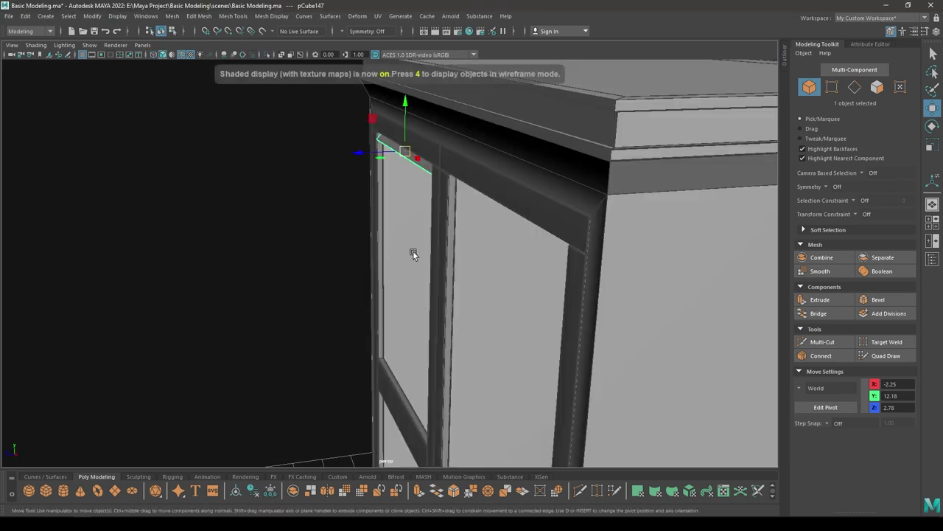
left_click_drag(413, 251, 480, 268, "alt")
key("space")
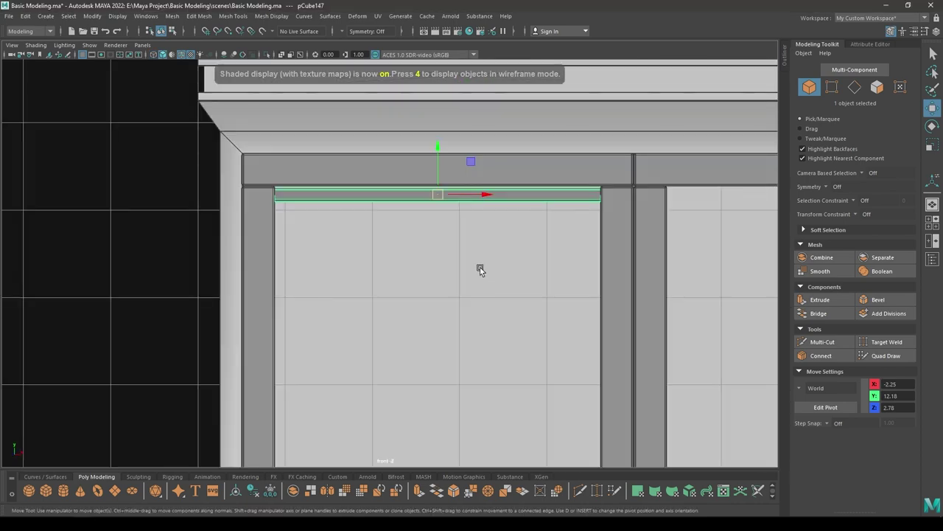
scroll(479, 267, "up", 5)
key("space")
left_click_drag(454, 236, 364, 223)
middle_click_drag(364, 223, 411, 343, "alt")
scroll(411, 343, "up", 3)
key("e")
left_click_drag(409, 326, 398, 284, "alt")
left_click_drag(369, 216, 392, 218, "alt")
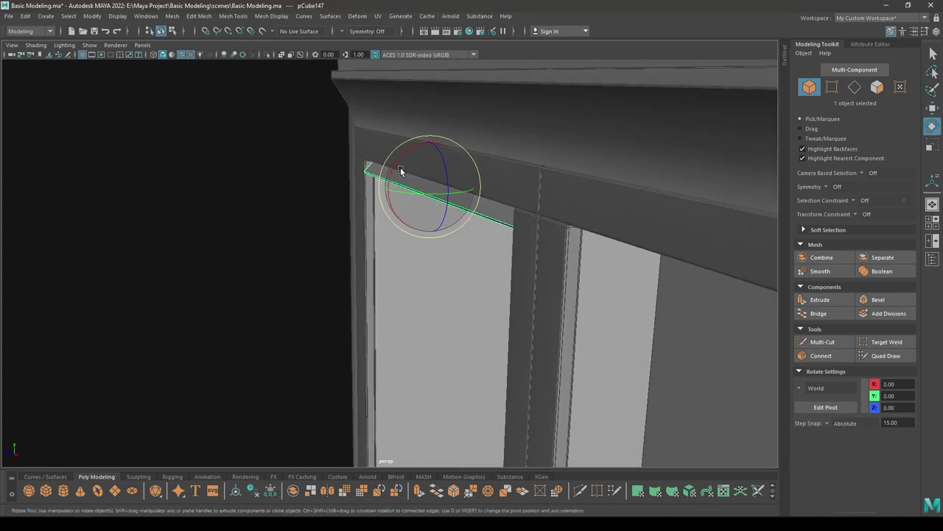
left_click_drag(394, 167, 393, 171)
Step: Fine-tune the slat's depth in the side wireframe view so it sits within the door frame, and restore shaded display
key("w")
left_click_drag(405, 234, 465, 236, "alt")
key("space")
key("4")
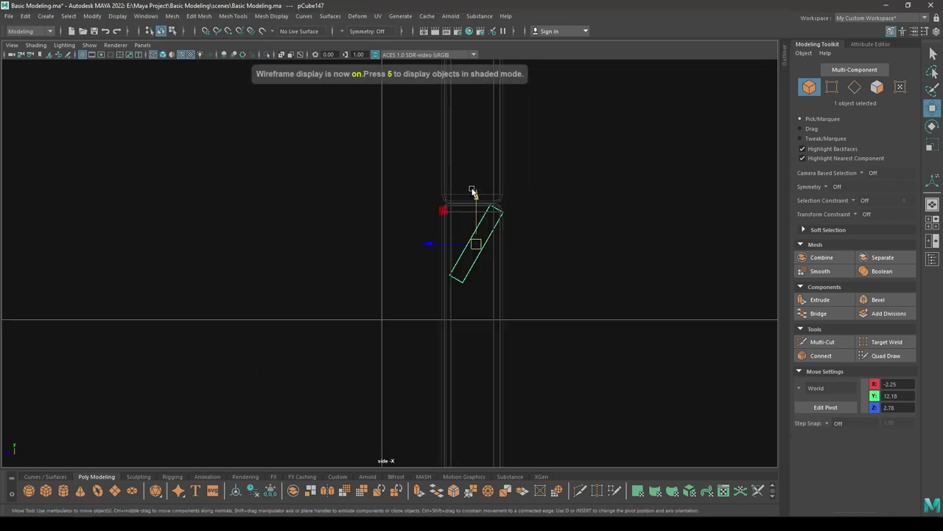
right_click_drag(473, 192, 551, 401, "alt")
left_click_drag(492, 231, 488, 205)
key("space")
key("6")
Step: Duplicate the slat in the front view and move the copy down to Y 12.02, just below the first
key("space")
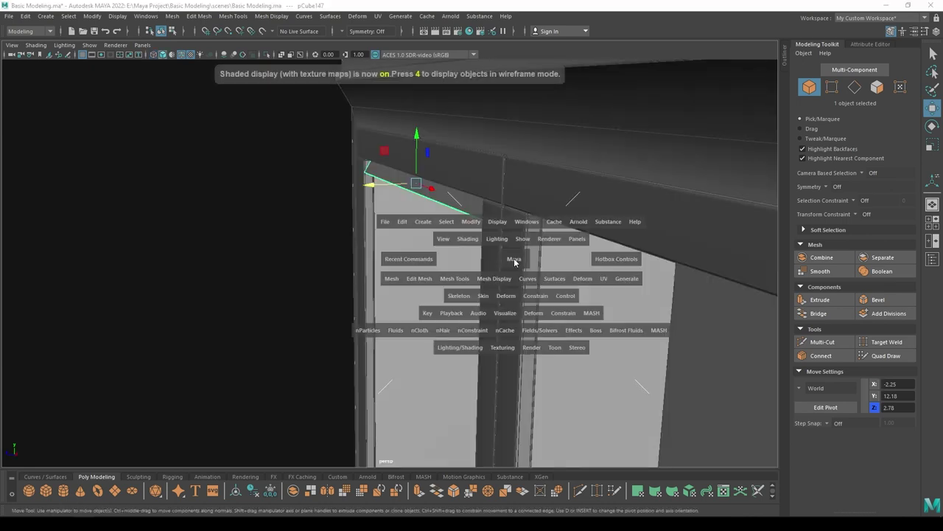
left_click_drag(513, 260, 506, 315)
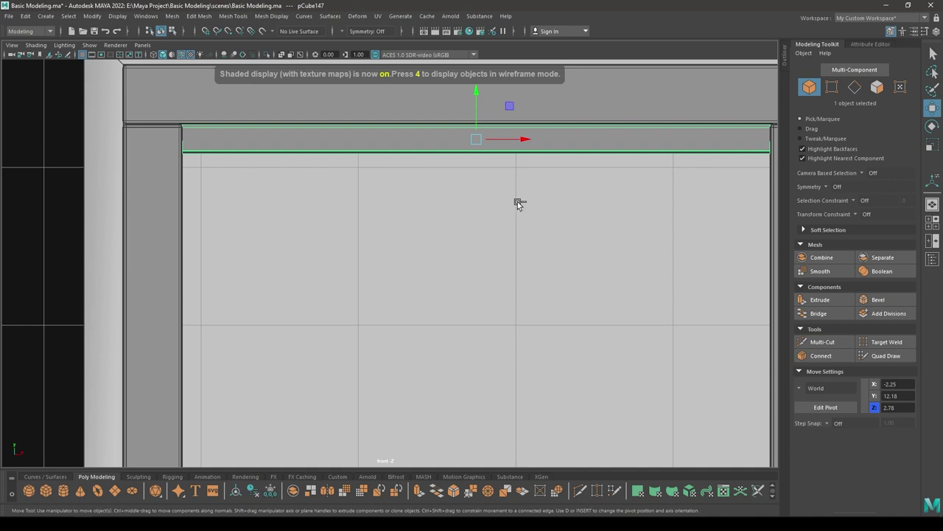
key("ctrl+d")
left_click_drag(476, 89, 474, 113)
scroll(479, 245, "down", 8)
middle_click_drag(465, 224, 445, 118, "alt")
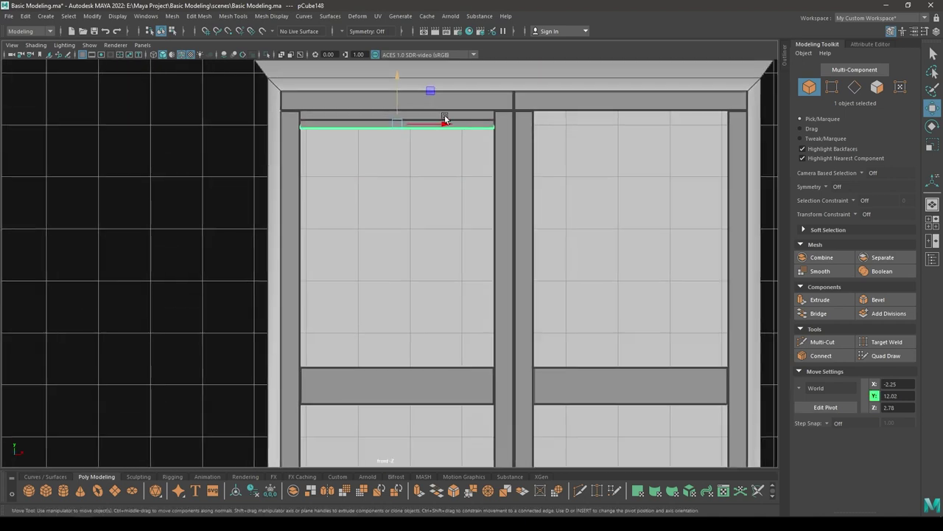
scroll(450, 175, "up", 1)
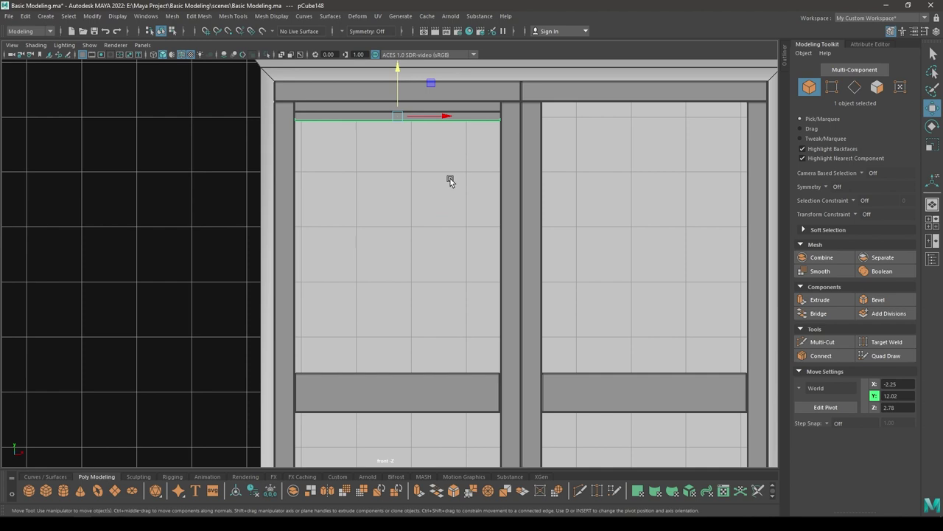
Step: Repeat the duplicate with its downward offset to fill the left door's upper opening, ending with a slat at Y 7.31
key("shift+d")
key("shift+d")
key("shift+d")
key("shift+d")
key("shift+d")
key("shift+d")
key("shift+d")
key("shift+d")
key("shift+d")
key("shift+d")
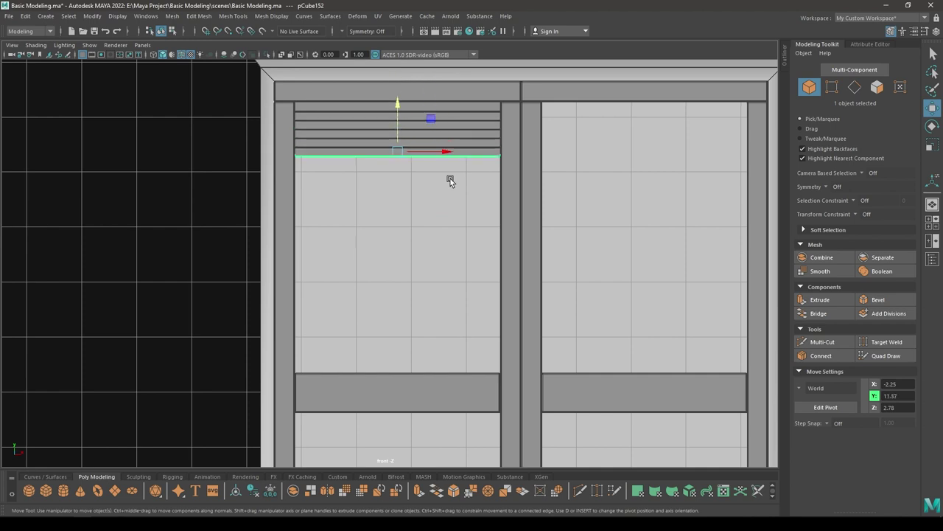
key("shift+d")
key("shift+d")
key("shift+d")
key("shift+d")
key("shift+d")
key("shift+d")
key("shift+d")
key("shift+d")
key("shift+d")
key("shift+d")
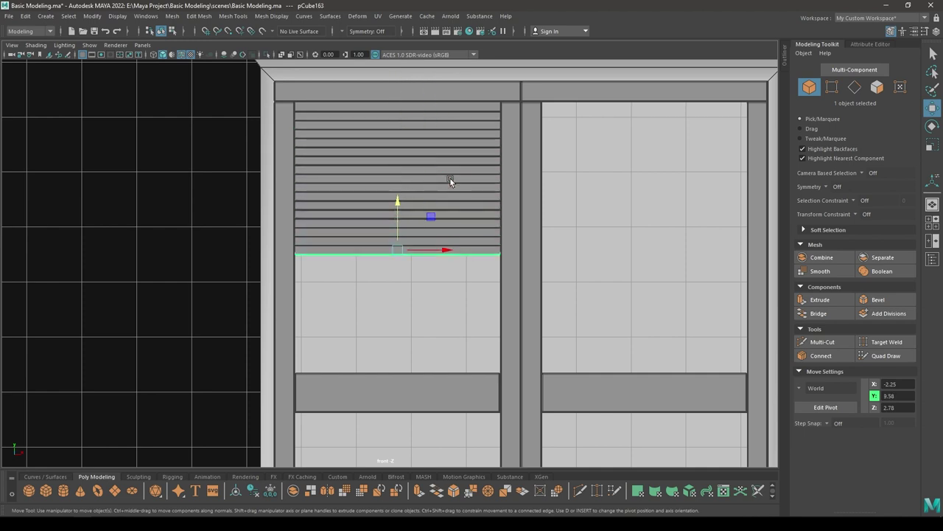
key("shift+d")
key("shift+d")
key("shift+d")
key("shift+d")
key("shift+d")
key("shift+d")
key("shift+d")
key("shift+d")
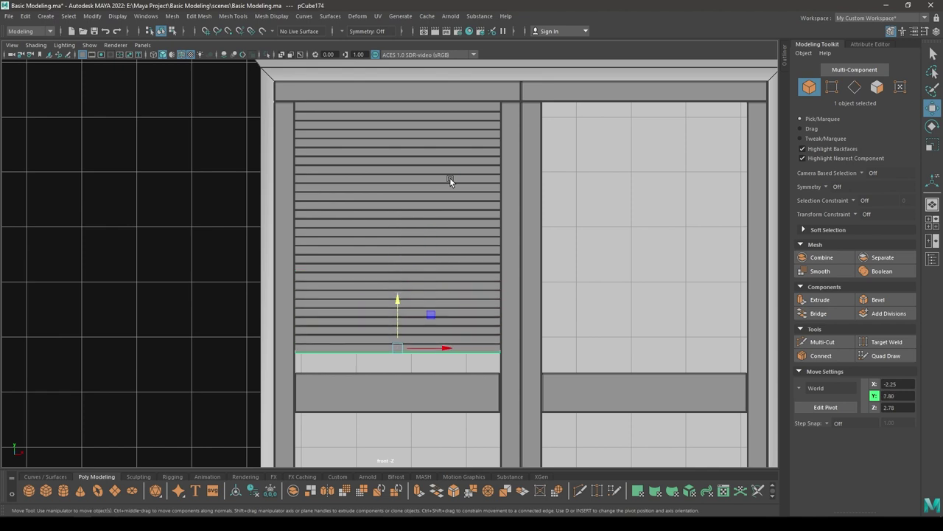
key("shift+d")
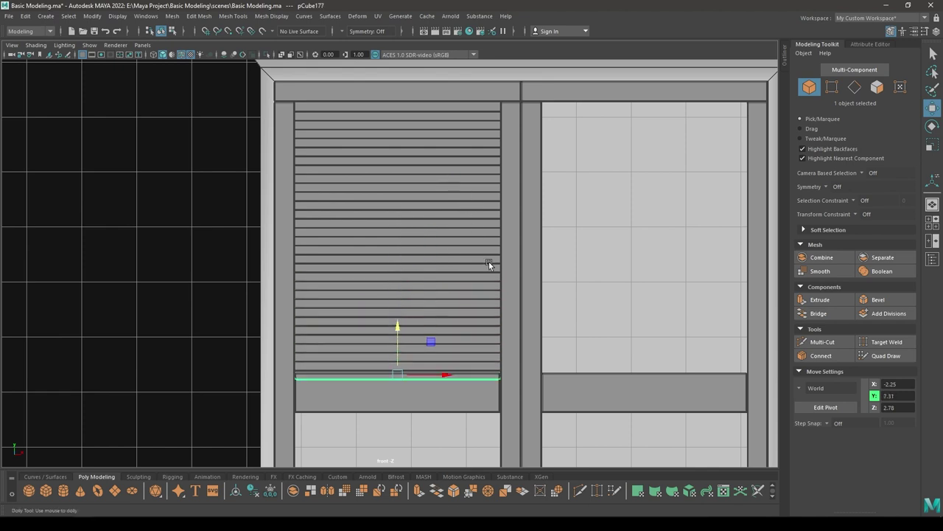
Step: Examine the stack of slats in the left door's upper opening in perspective
right_click_drag(488, 261, 482, 263, "alt")
key("space")
left_click_drag(482, 263, 432, 207)
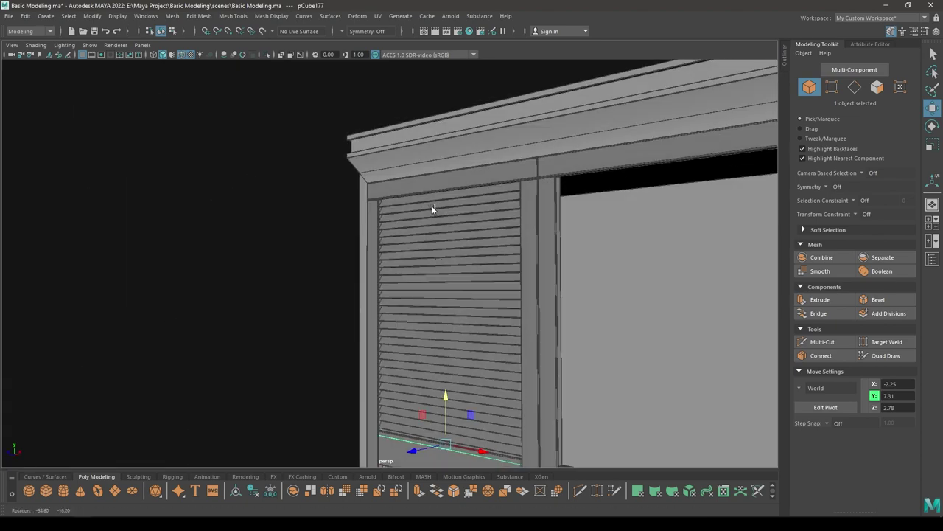
right_click_drag(432, 207, 389, 190, "alt")
left_click_drag(389, 192, 407, 242, "alt")
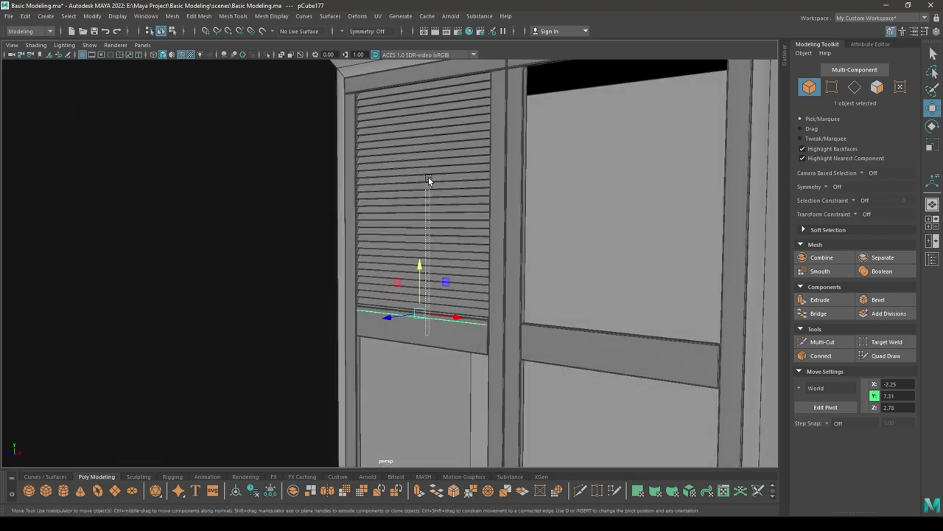
Step: Select all the slats in the left door's upper opening and combine them into one mesh
left_click_drag(423, 70, 440, 324)
left_click_drag(366, 402, 361, 402, "ctrl")
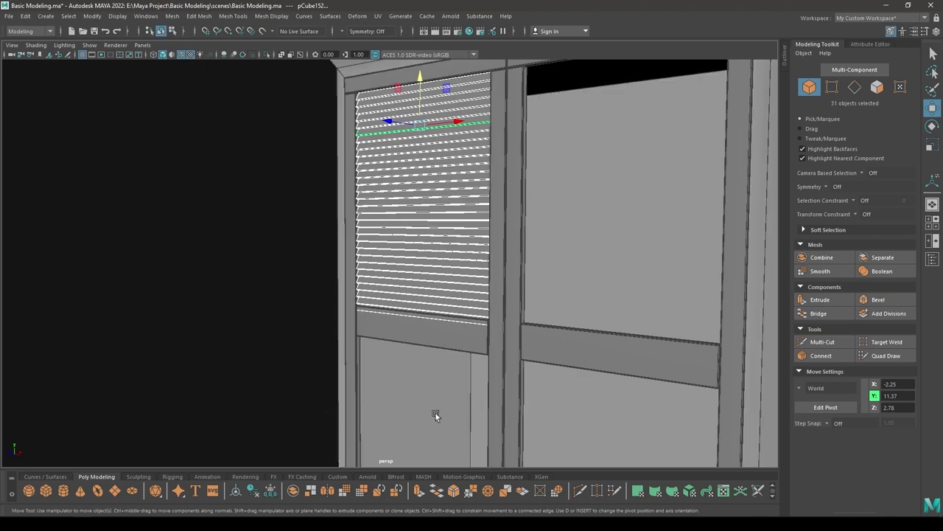
scroll(429, 295, "down", 5)
left_click_drag(429, 235, 442, 251, "alt")
scroll(443, 295, "up", 5)
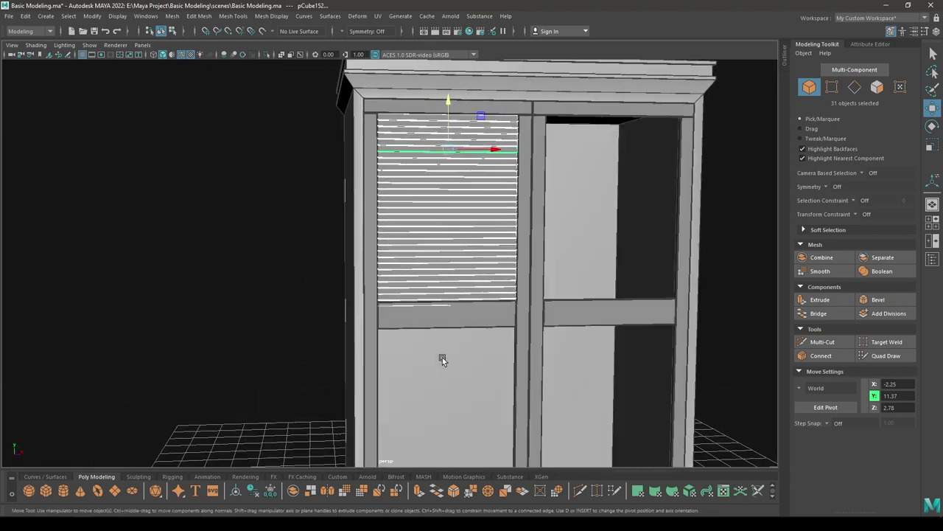
left_click_drag(442, 358, 435, 255, "alt")
right_click_drag(442, 230, 416, 439, "shift")
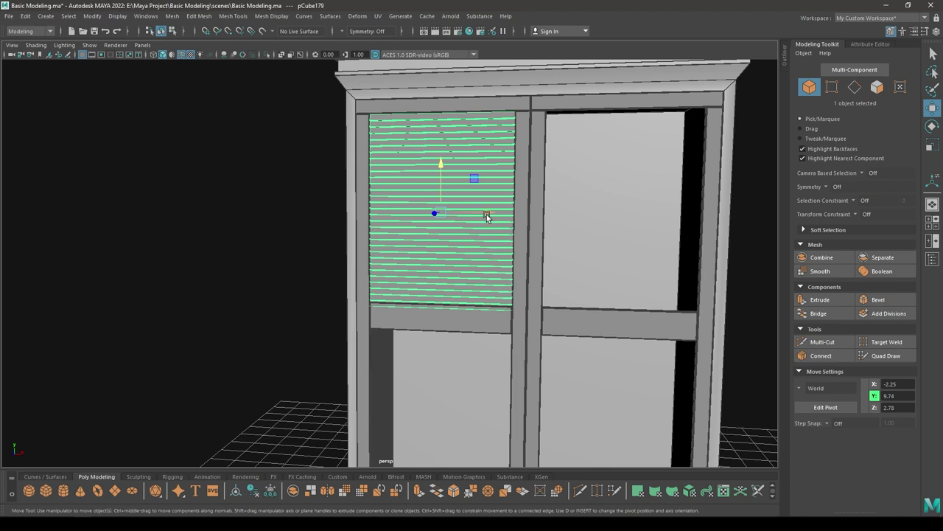
Step: Duplicate the combined louver stack across to the right door's upper opening at X 2.24
mouse_move(487, 214)
left_mouse_down("shift")
mouse_move(673, 212)
mouse_move(575, 229)
left_mouse_up("shift")
middle_click_drag(575, 228, 288, 254, "alt")
right_click_drag(287, 254, 449, 308, "alt")
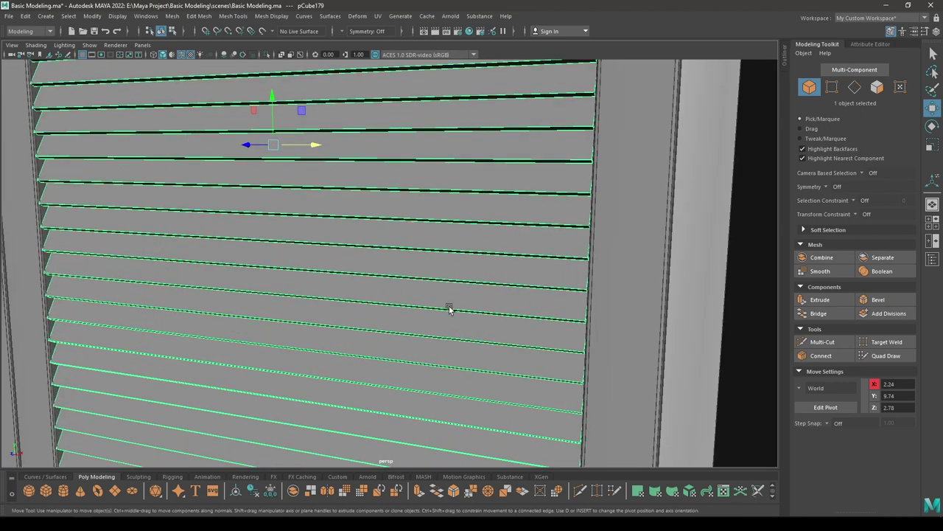
left_click_drag(449, 308, 472, 325, "alt")
middle_click_drag(472, 325, 280, 326, "alt")
right_click_drag(279, 326, 396, 324, "alt")
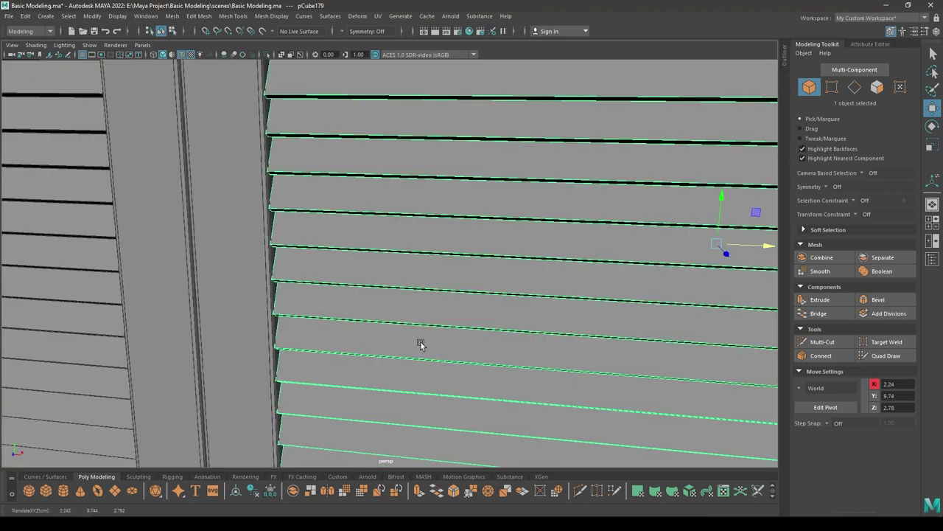
right_click_drag(421, 342, 398, 264, "alt")
left_click_drag(399, 264, 410, 237, "alt")
right_click_drag(410, 237, 350, 235, "alt")
Step: Duplicate both upper louver stacks down into the doors' lower openings at Y 4.09
left_click(304, 276, "shift")
middle_click_drag(359, 308, 349, 199, "alt")
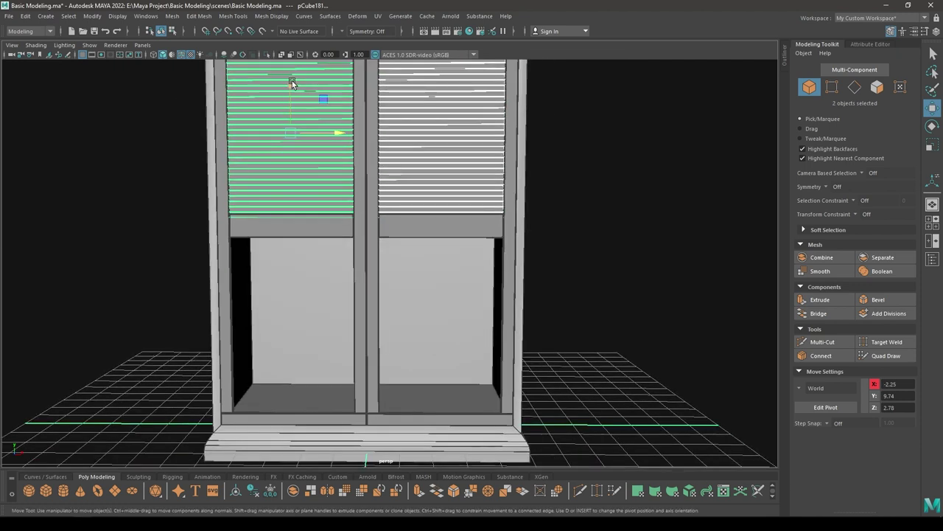
mouse_move(292, 81)
left_mouse_down("shift")
mouse_move(305, 281)
mouse_move(308, 273)
left_mouse_up("shift")
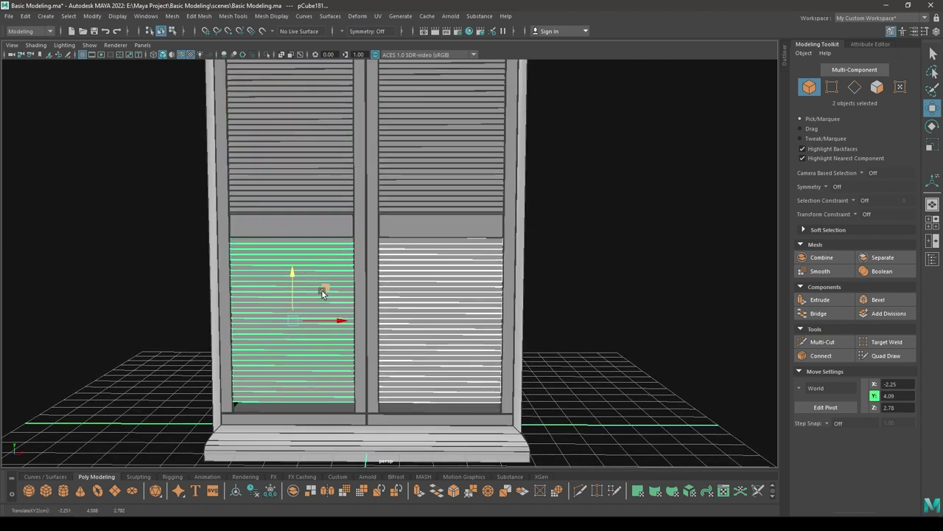
middle_click_drag(351, 324, 347, 259, "alt")
right_click_drag(347, 259, 328, 303, "alt")
left_click_drag(329, 304, 318, 300, "alt")
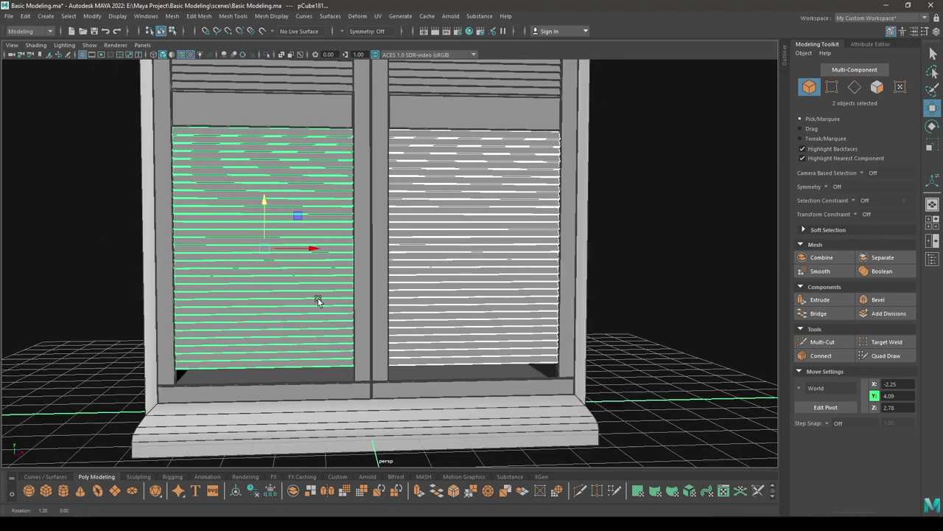
right_click_drag(319, 300, 303, 273, "alt")
Step: Examine in the front view how the lower louver stacks fit between the middle rails and the bottom of the door frames
key("space")
left_click_drag(361, 254, 361, 312)
right_click_drag(413, 329, 385, 302, "alt")
middle_click_drag(384, 303, 328, 138, "alt")
right_click_drag(328, 138, 367, 239, "alt")
left_click(343, 146)
right_click_drag(405, 181, 417, 199, "alt")
left_click(455, 143)
left_click(373, 139)
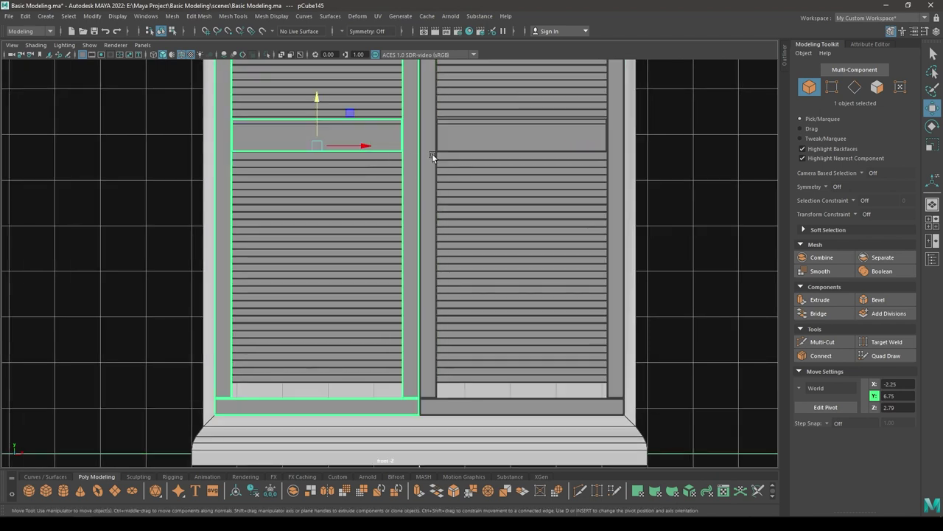
Step: Move both lower louver stacks down together to Y 3.72 so they meet the bottom of the frames
left_click(382, 278)
left_click(524, 279)
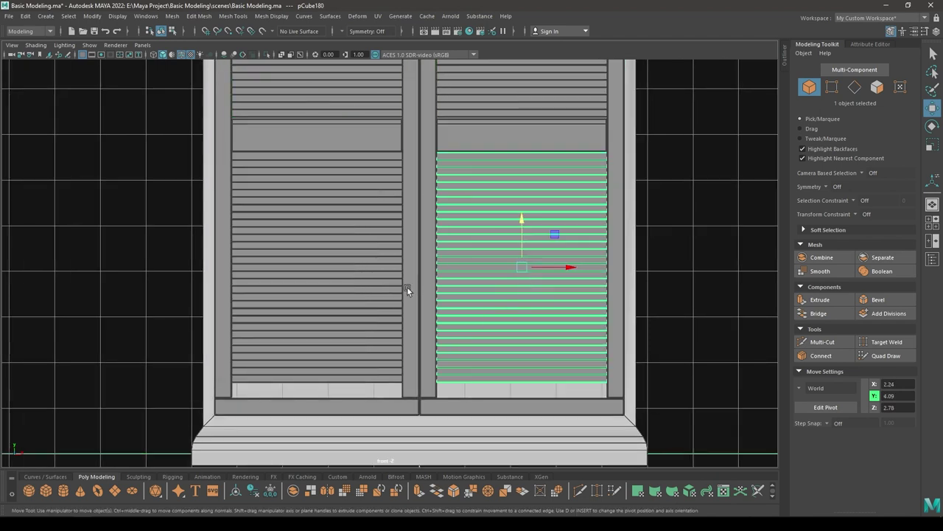
left_click(380, 279, "shift")
left_click_drag(315, 227, 245, 317)
key("space")
left_click(315, 236)
right_click_drag(246, 317, 273, 431, "alt")
middle_click_drag(273, 431, 275, 344, "alt")
Step: Select both door frames in the front view and separate them into individual pieces
key("space")
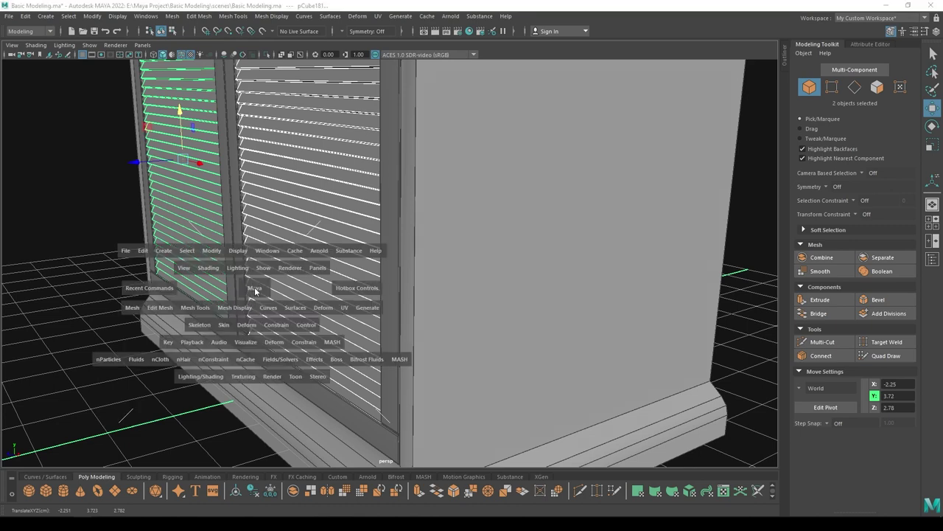
left_click_drag(255, 290, 258, 313)
right_click_drag(351, 296, 386, 308, "alt")
middle_click_drag(386, 308, 397, 355, "alt")
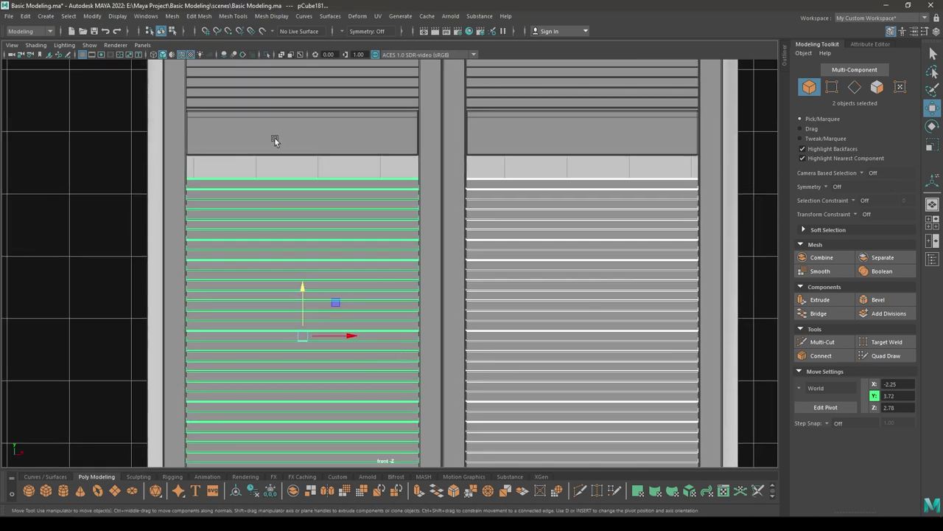
left_click(274, 139)
left_click(495, 138, "shift")
right_click_drag(534, 132, 545, 219, "shift")
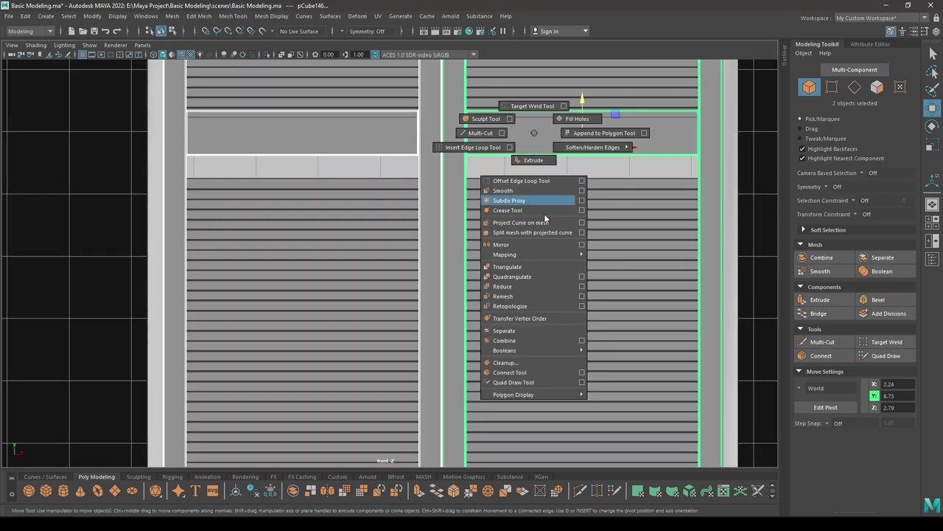
right_click_drag(518, 340, 513, 330, "shift")
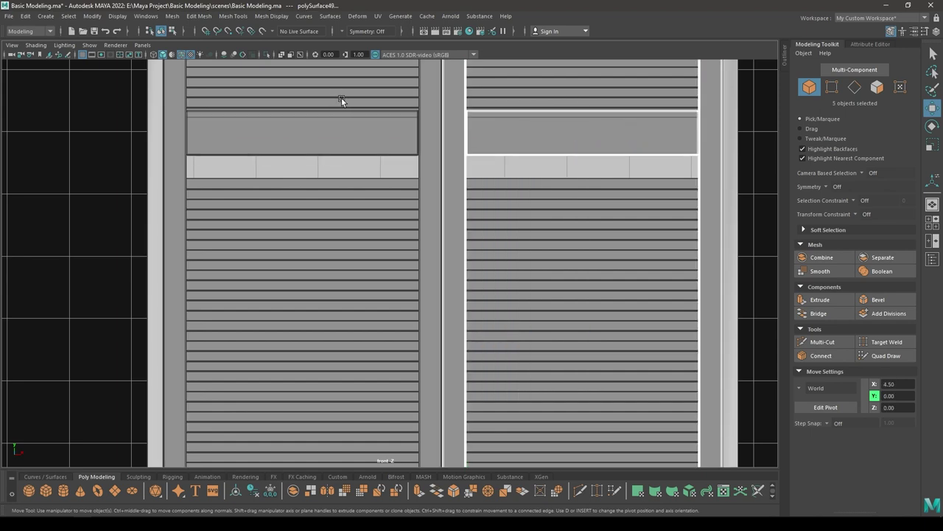
Step: Center the pivots of the two middle rails and move them down to Y 6.75 between the louver stacks
middle_click_drag(341, 97, 364, 138, "alt")
right_click_drag(363, 137, 383, 194, "alt")
left_click(389, 171)
key("space")
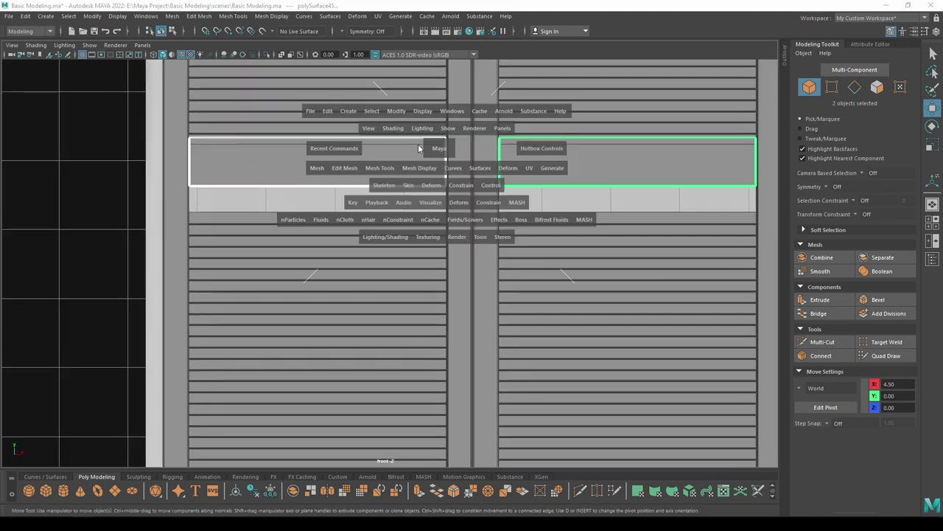
left_click(396, 112)
left_click(408, 186)
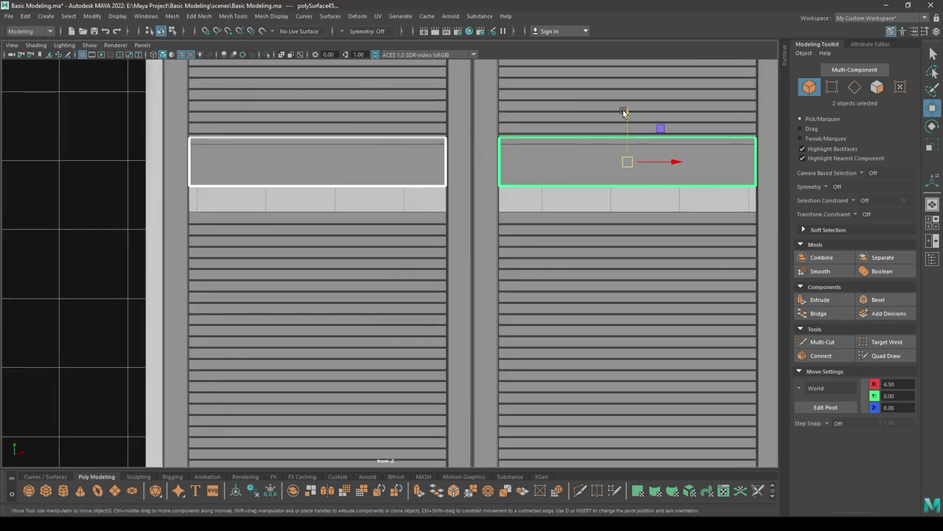
left_click_drag(628, 112, 628, 129)
right_click_drag(418, 181, 423, 341, "alt")
middle_click_drag(414, 217, 449, 303, "alt")
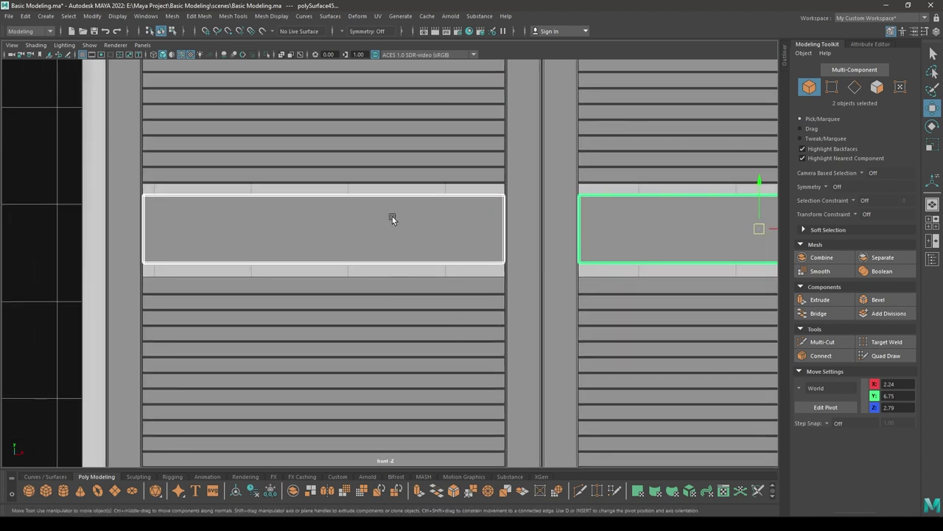
Step: Separate the left door's upper louver stack into individual slats and center the pivot of its bottom slat
right_click_drag(405, 241, 424, 275, "alt")
left_click(493, 291)
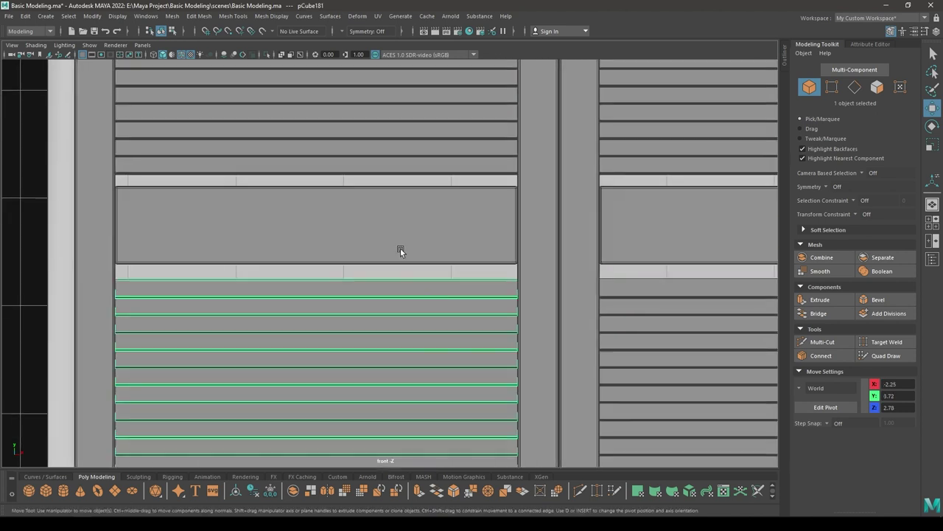
left_click(388, 143)
right_click_drag(394, 127, 371, 326, "shift")
key("space")
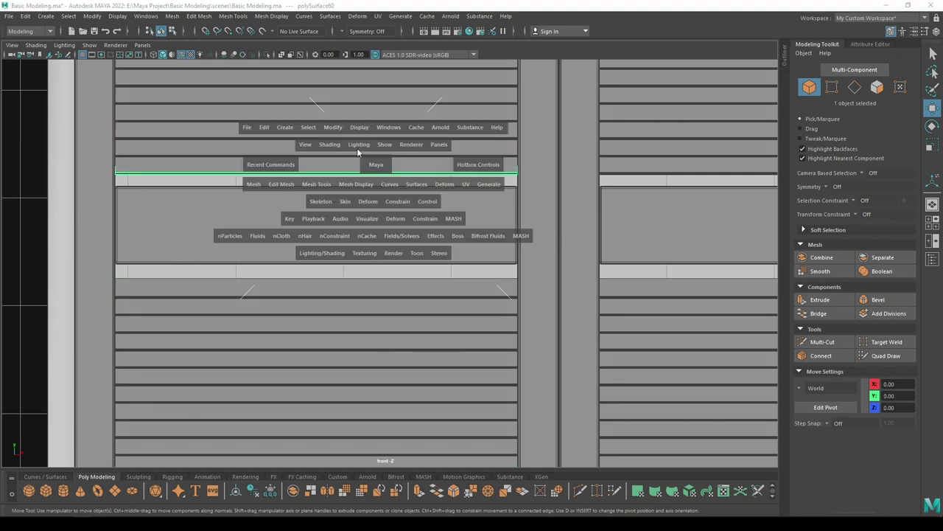
left_click(336, 129)
left_click_drag(356, 212, 356, 212)
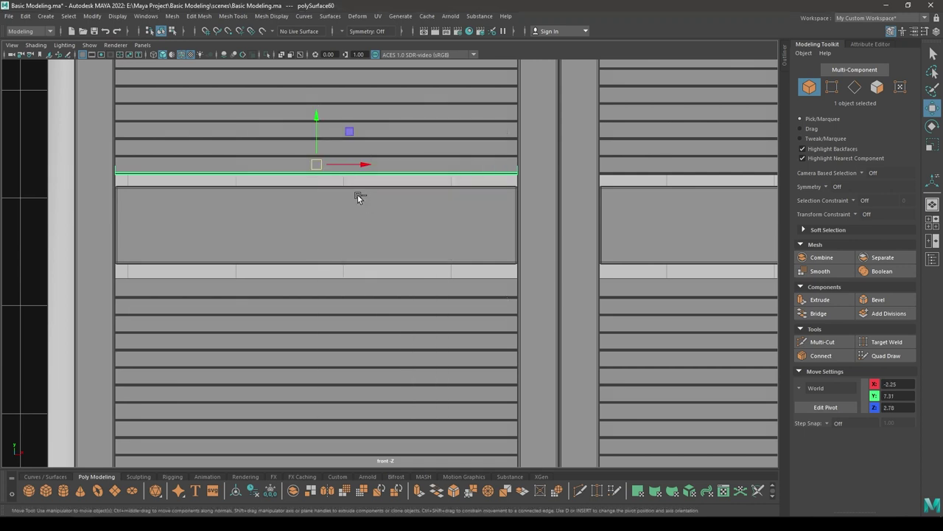
Step: Copy the bottom slat down to Y 7.14 and Y 6.35, filling the gaps above and below the left door's middle rail
left_click_drag(318, 111, 294, 218)
key("space")
middle_click_drag(295, 218, 320, 207, "alt")
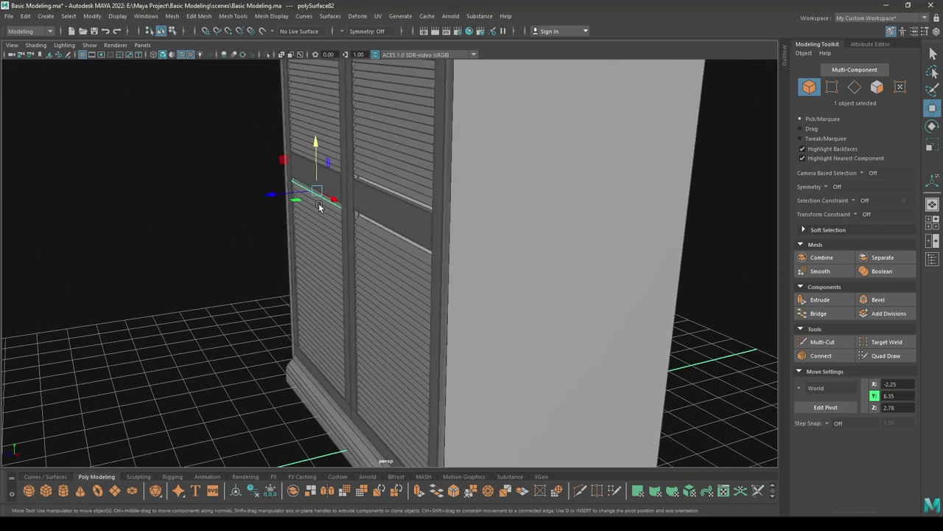
Step: Duplicate the two added slats across to the right door at X 2.25
left_click_drag(319, 207, 338, 179, "alt")
left_click(333, 104, "shift")
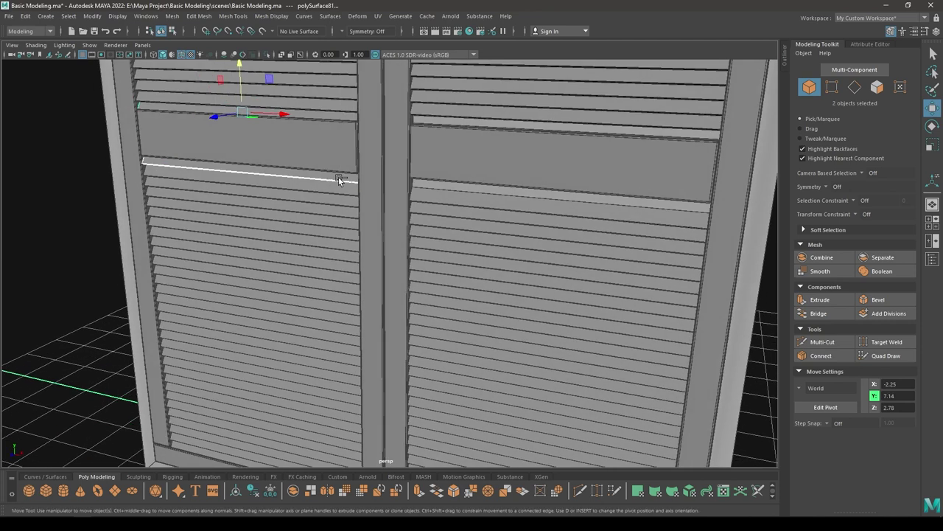
key("ctrl+d")
left_click_drag(289, 114, 608, 148)
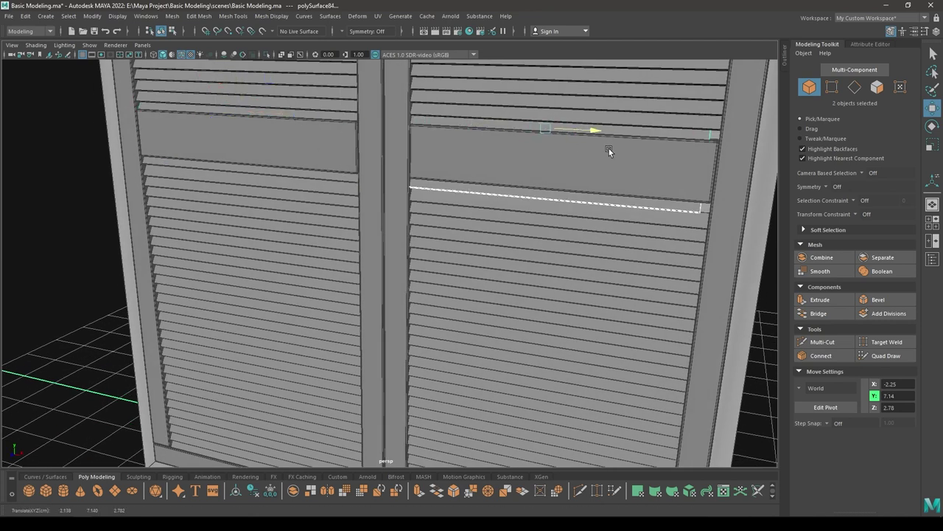
middle_click_drag(609, 148, 619, 148)
right_click_drag(619, 150, 593, 150, "alt")
left_click_drag(593, 150, 518, 233, "alt")
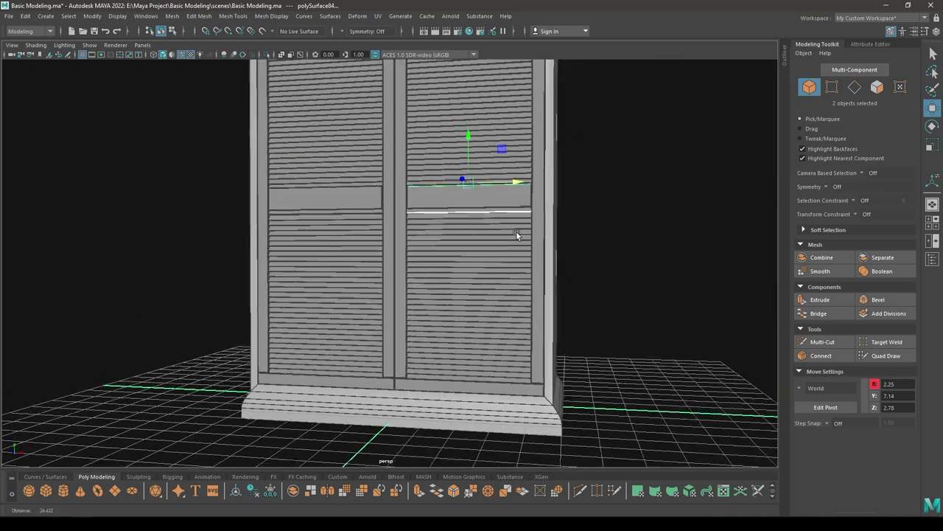
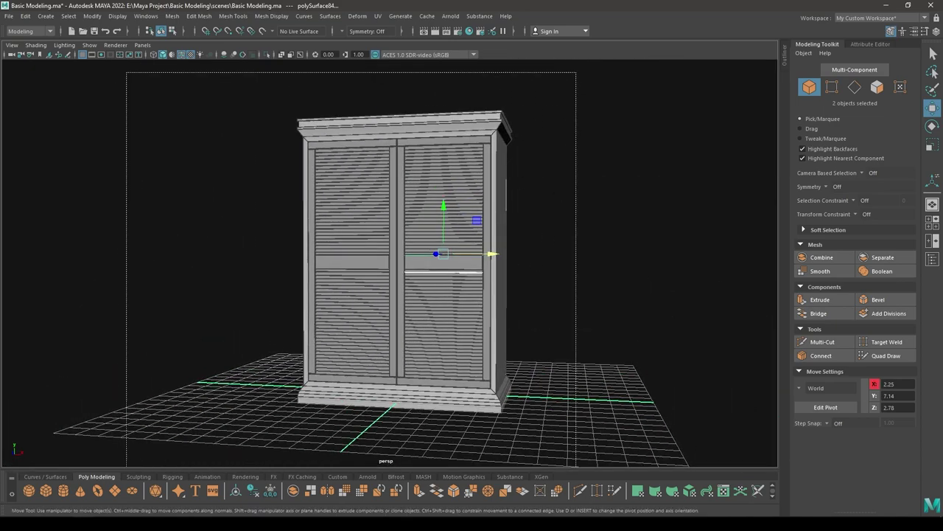
Step: Select all the louver slats, leaving out the cabinet body and door frame pieces, and combine them into one mesh
left_click_drag(461, 298, 439, 275, "alt")
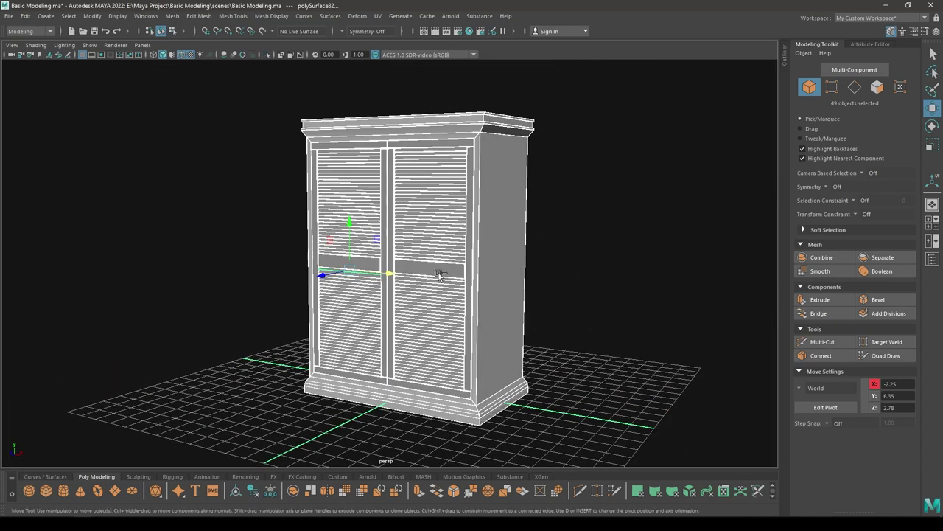
left_click(505, 219, "ctrl")
left_click(390, 255, "ctrl")
left_click(385, 252, "ctrl")
left_click(315, 296, "ctrl")
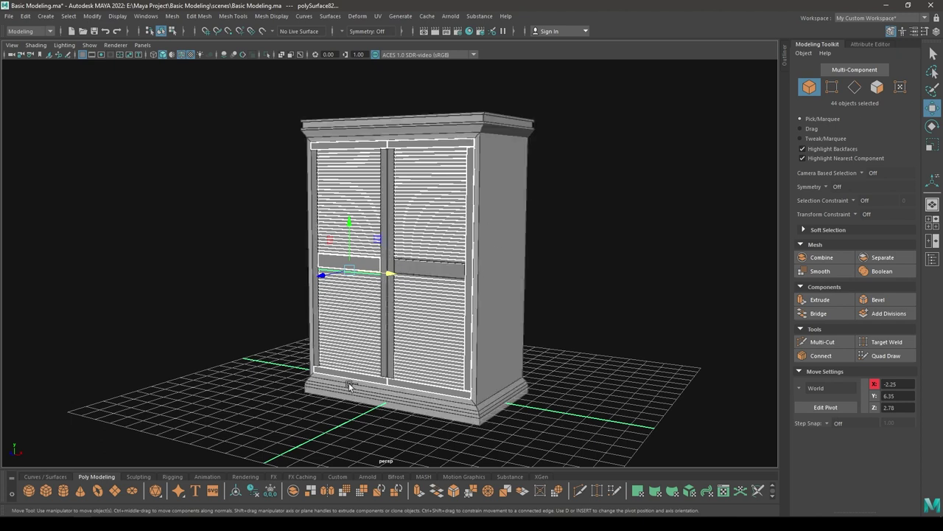
left_click(391, 382, "ctrl")
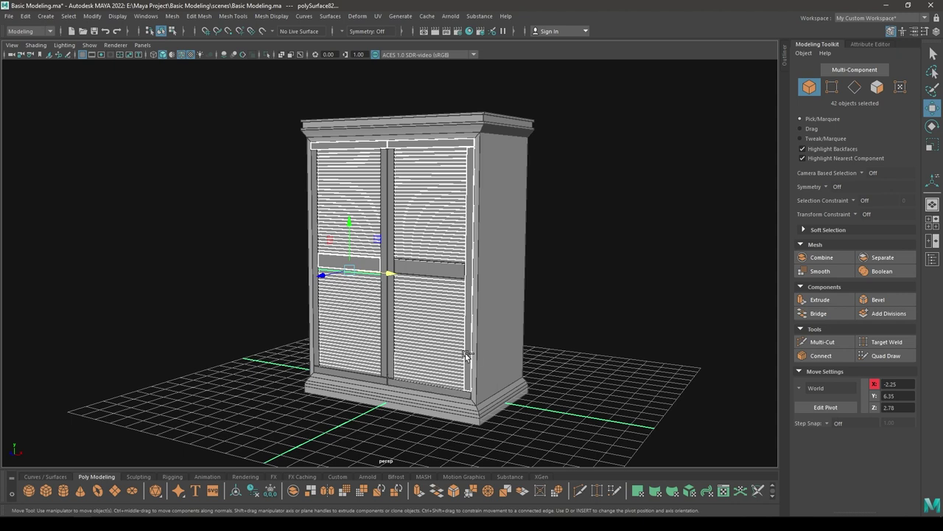
left_click(467, 357, "ctrl")
left_click(430, 142, "ctrl")
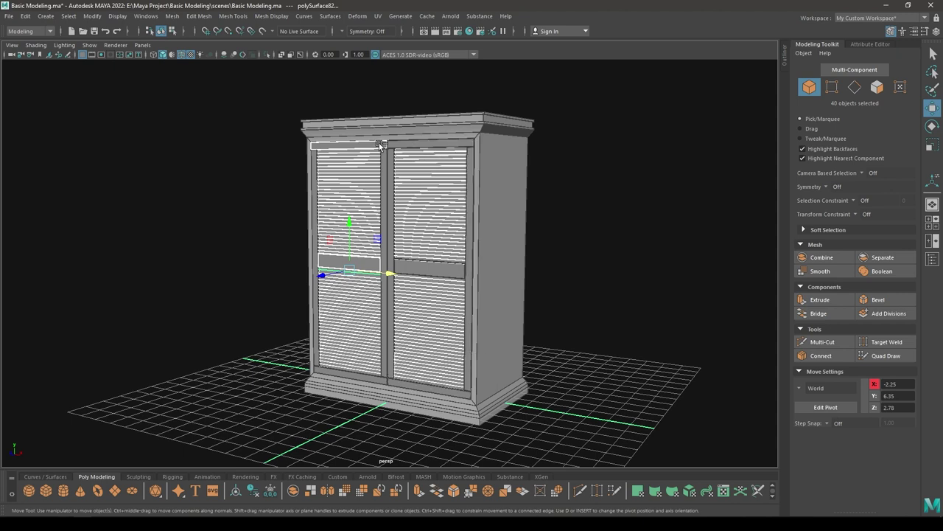
right_click_drag(427, 192, 414, 399, "shift")
left_click(418, 234)
left_click(578, 259)
left_click_drag(579, 260, 627, 309, "alt")
left_click(447, 310)
scroll(446, 310, "up", 5)
left_click_drag(501, 306, 480, 298, "alt")
left_click(468, 309)
scroll(468, 309, "down", 2)
left_click(396, 291, "shift")
left_click(383, 290, "shift")
left_click(358, 277, "shift")
Step: Select the door frame pieces without the slats and cabinet body, and combine them into one mesh
scroll(557, 333, "down", 5)
left_click_drag(595, 113, 347, 385)
scroll(403, 401, "up", 4)
left_click(478, 352, "ctrl")
left_click(559, 347, "ctrl")
mouse_move(559, 348)
left_mouse_down("alt")
mouse_move(555, 365)
mouse_move(555, 354)
left_mouse_up("alt")
right_click_drag(615, 170, 602, 374, "shift")
left_click(631, 383)
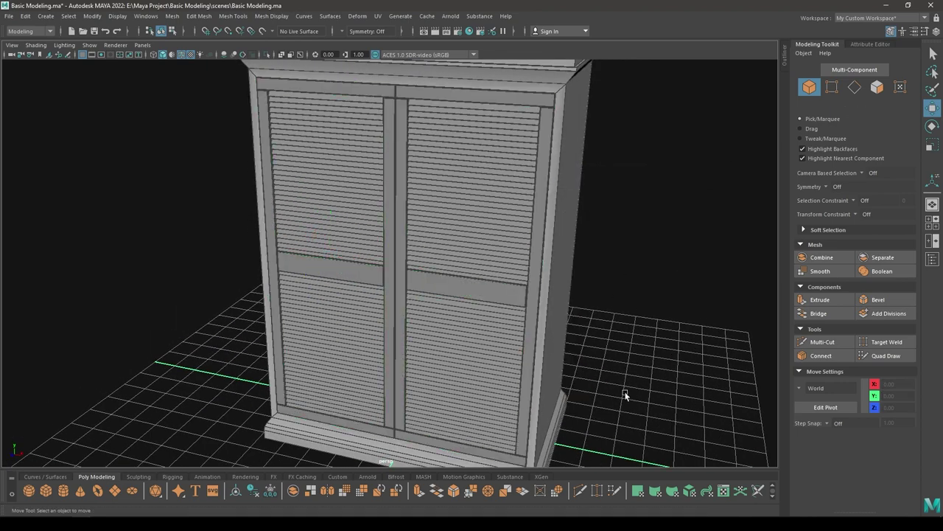
Step: Save the scene and turn off the wireframe overlay on the shaded cabinet
scroll(553, 203, "down", 5)
left_click_drag(543, 198, 560, 185, "alt")
key("ctrl+s")
left_click(182, 56)
scroll(433, 193, "up", 5)
mouse_move(440, 346)
left_mouse_down("alt")
mouse_move(387, 302)
mouse_move(380, 275)
mouse_move(418, 257)
mouse_move(461, 276)
mouse_move(529, 270)
mouse_move(429, 273)
mouse_move(350, 252)
mouse_move(423, 303)
mouse_move(443, 303)
mouse_move(460, 334)
left_mouse_up("alt")
scroll(429, 305, "up", 3)
scroll(443, 303, "down", 3)
scroll(461, 334, "down", 3)
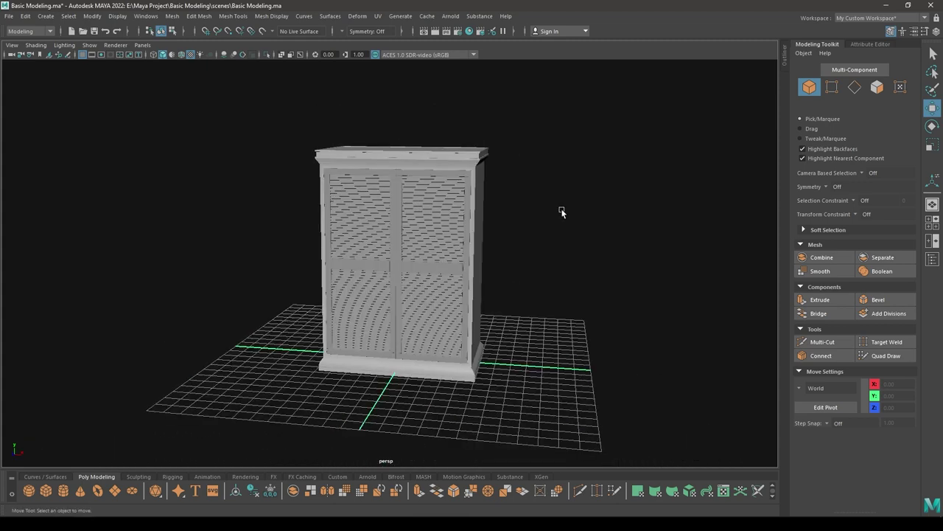
Step: Create a polygon cylinder, move it in front of the doors to Z 4.02, and rotate it to face forward
right_click_drag(555, 207, 490, 214, "shift")
right_click_drag(490, 214, 503, 208, "shift")
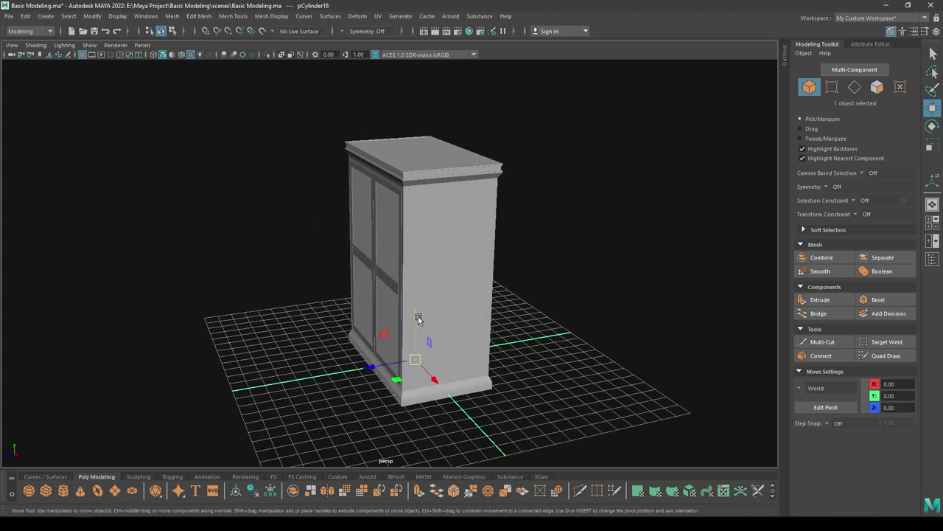
left_click_drag(373, 278, 448, 335)
key("e")
key("space")
Step: Raise the cylinder to Y 6.86 in the front view and shift it sideways onto the right door's inner stile
middle_click_drag(452, 353, 308, 384, "alt")
right_click_drag(308, 383, 363, 420, "alt")
key("w")
left_click_drag(434, 296, 471, 181)
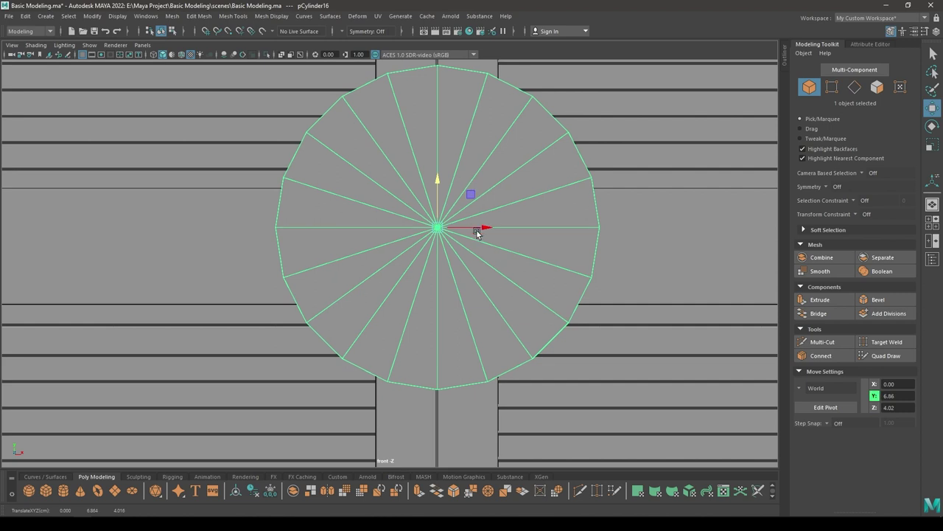
left_click_drag(476, 229, 514, 224)
Step: Set the cylinder's radius to 0.1
key("t")
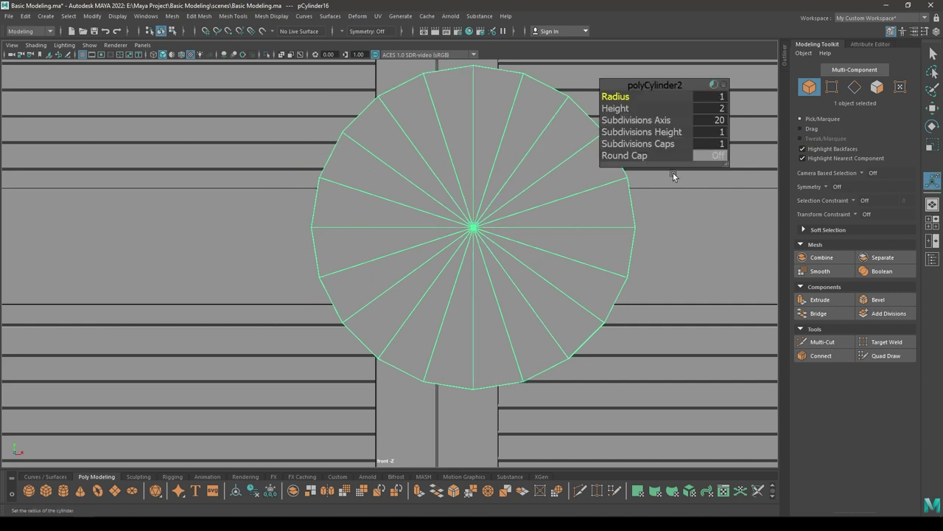
left_click_drag(625, 96, 567, 107)
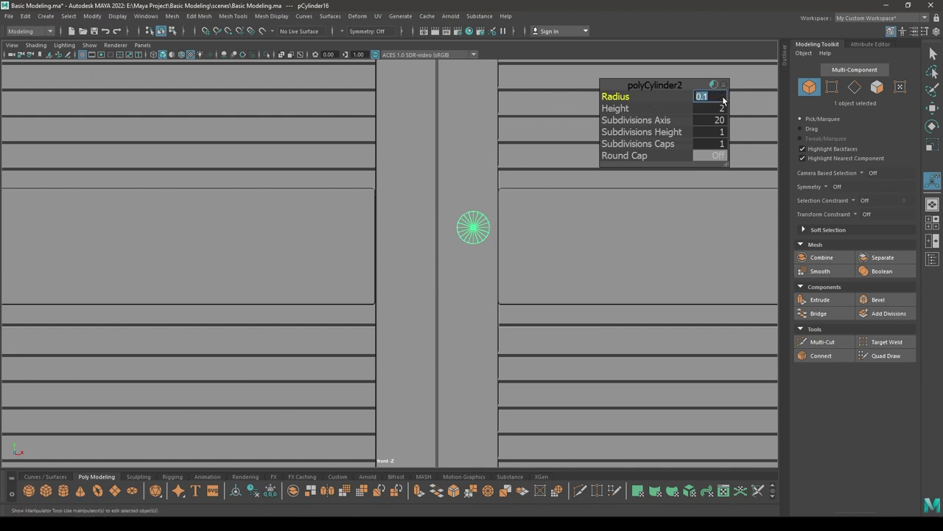
Step: Set the cylinder's height to 0.05 to make a thin disc in front of the doors
left_click(639, 80)
key("w")
key("space")
left_click_drag(581, 124, 574, 104)
left_click_drag(517, 221, 397, 398, "alt")
scroll(397, 398, "up", 5)
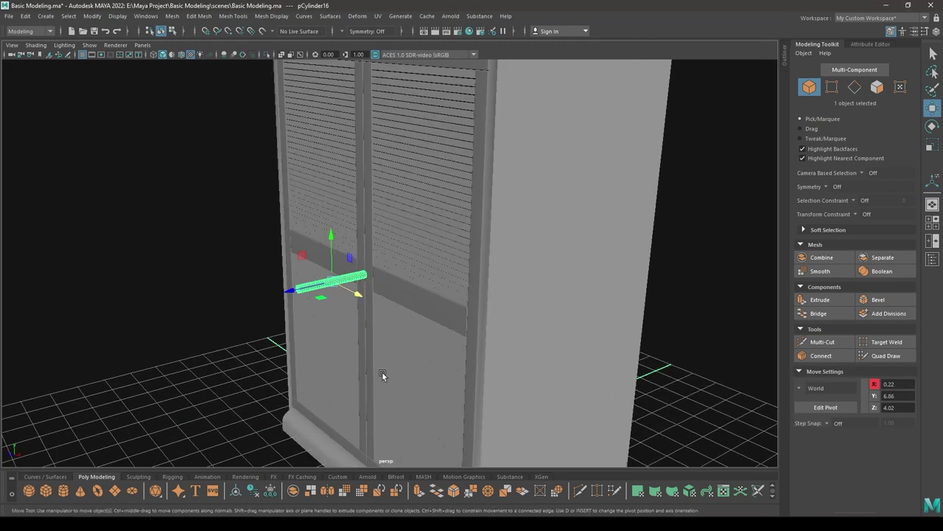
scroll(397, 398, "up", 3)
key("t")
left_click_drag(602, 109, 519, 119)
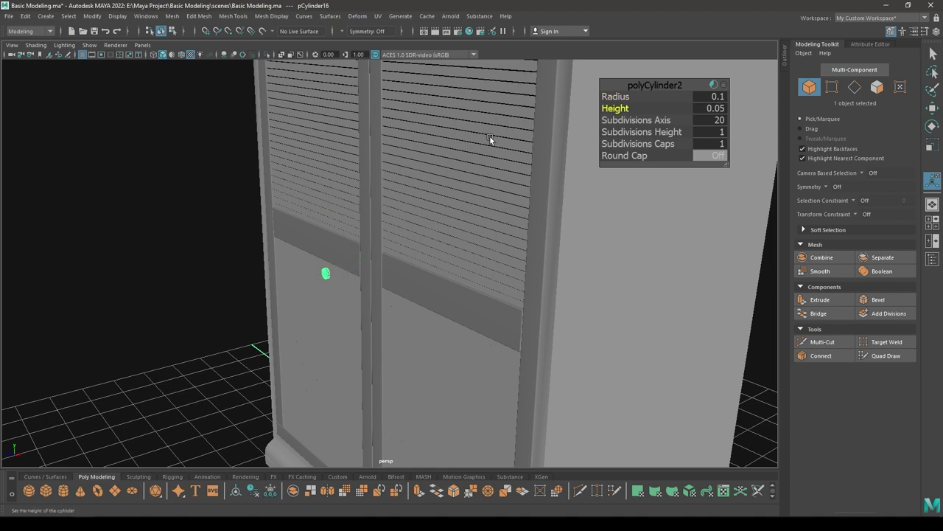
scroll(323, 388, "up", 5)
left_click_drag(323, 389, 378, 387, "alt")
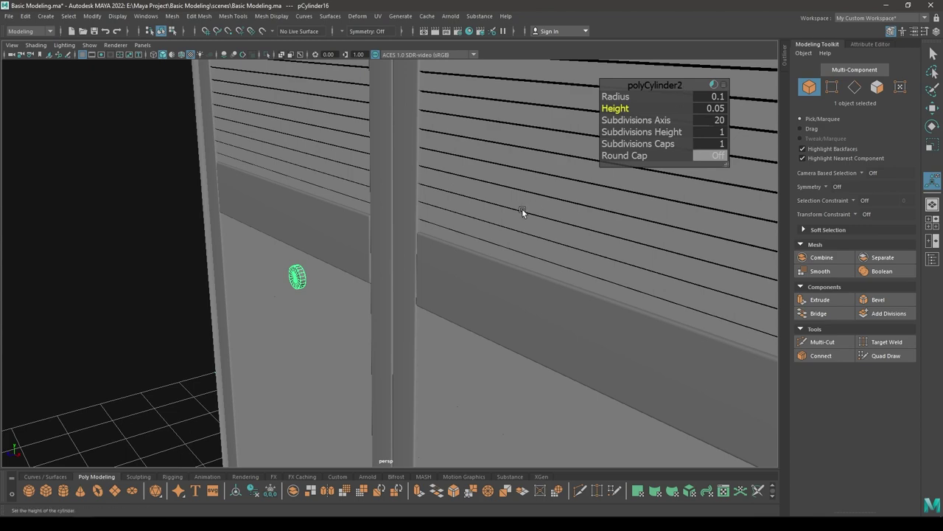
Step: Extrude the disc's front cap faces forward and scale them inward to taper the knob
key("w")
scroll(288, 310, "up", 2)
left_click_drag(291, 312, 380, 227, "alt")
right_click_drag(380, 224, 473, 318, "alt")
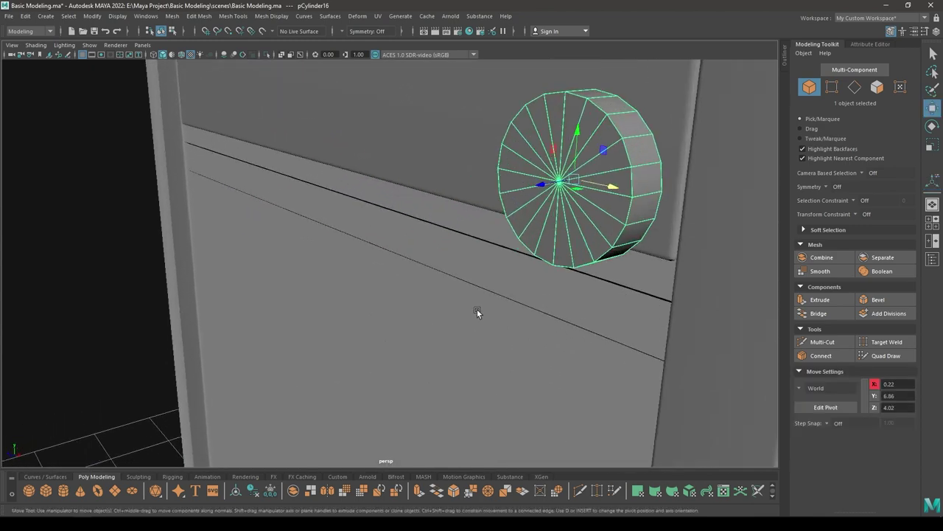
middle_click_drag(473, 319, 410, 228, "alt")
key("space")
left_click_drag(322, 212, 323, 239)
scroll(398, 258, "down", 3)
scroll(418, 258, "up", 3)
key("space")
left_click_drag(499, 206, 498, 181)
scroll(406, 186, "down", 3)
left_click_drag(386, 167, 427, 188, "alt")
right_click_drag(427, 189, 502, 237, "alt")
left_click_drag(503, 237, 434, 189, "alt")
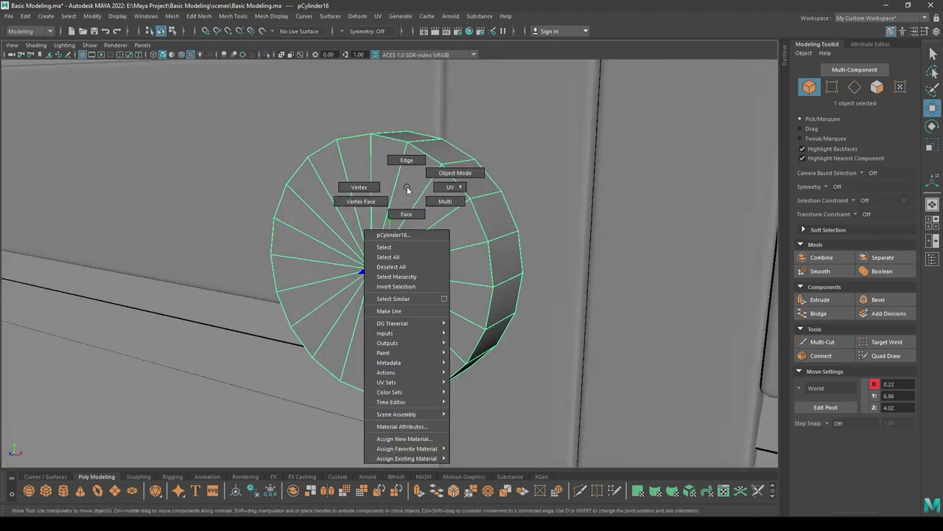
right_click_drag(408, 191, 414, 222)
key("Tab")
mouse_move(442, 229)
left_mouse_down()
mouse_move(415, 296)
mouse_move(433, 266)
mouse_move(295, 284)
left_mouse_up()
key("r")
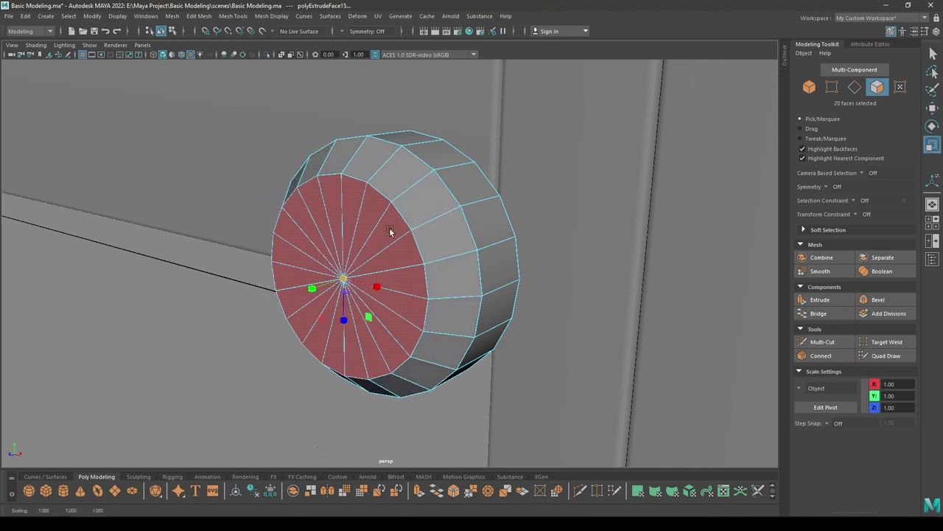
Step: Bevel the edge loop around the knob's tapered rim with fraction 0.58 and 2 segments
key("w")
right_click_drag(439, 201, 438, 183)
double_click(447, 184)
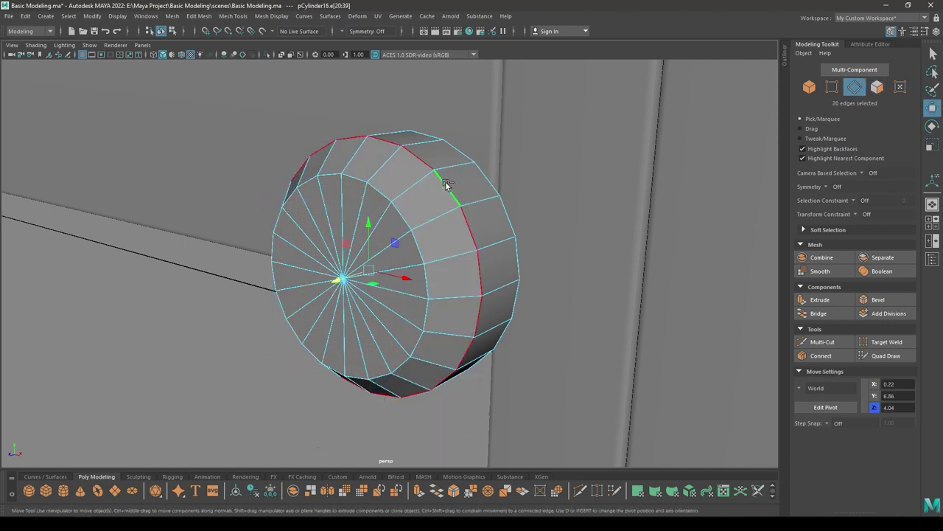
right_click(447, 185, "shift")
left_click(475, 185)
mouse_move(613, 97)
left_mouse_down()
mouse_move(615, 109)
mouse_move(652, 109)
mouse_move(620, 97)
left_mouse_up()
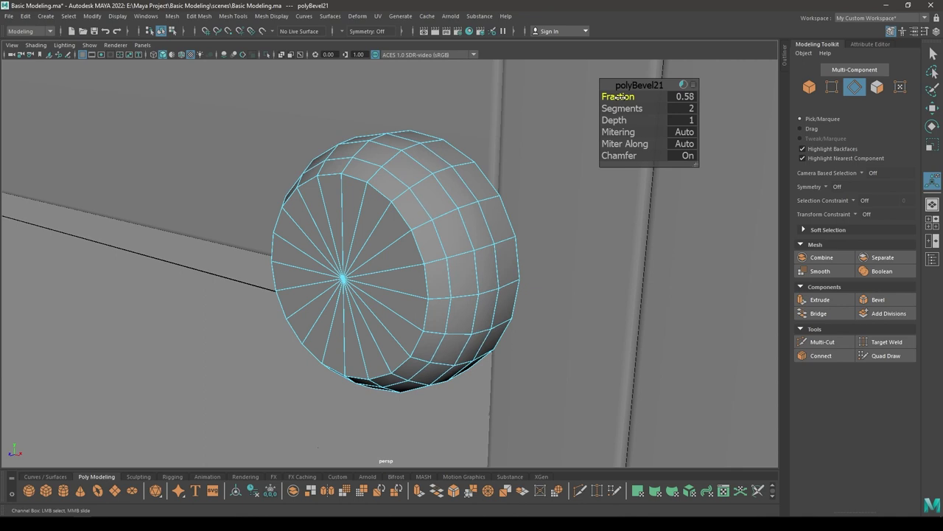
Step: Extrude the knob's front cap faces inward to a small circle, then extrude that circle forward into a stem
key("w")
right_click_drag(361, 250, 367, 279)
key("Tab")
mouse_move(374, 280)
left_mouse_down()
mouse_move(336, 262)
mouse_move(372, 256)
mouse_move(345, 280)
mouse_move(307, 289)
left_mouse_up()
key("r")
key("r")
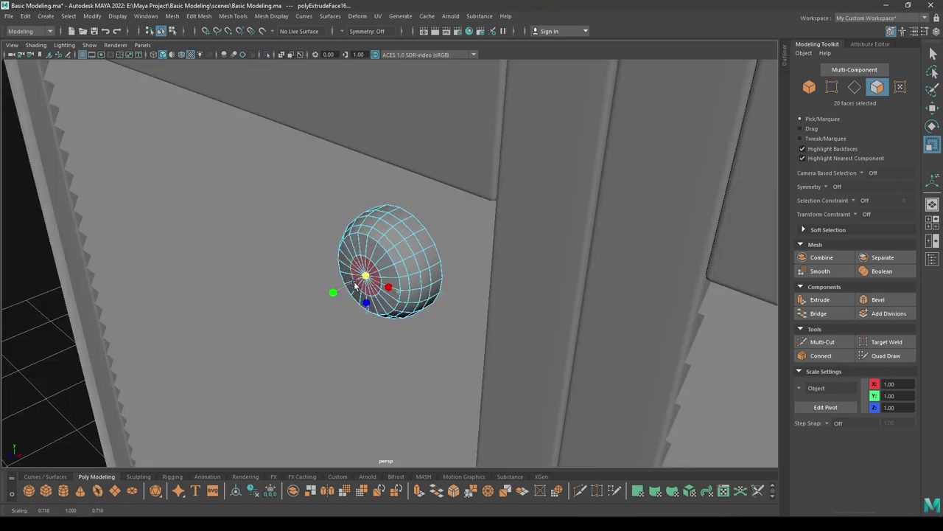
key("w")
left_click_drag(353, 285, 231, 322)
left_click_drag(257, 225, 284, 306, "alt")
right_click_drag(354, 282, 408, 225)
Step: Raise the knob to Y 7.43 in the front view and shift it on the right stile to X 0.19
key("space")
left_click_drag(408, 225, 409, 251)
right_click_drag(441, 455, 532, 435, "alt")
middle_click_drag(436, 122, 472, 337, "alt")
left_click_drag(435, 247, 435, 177)
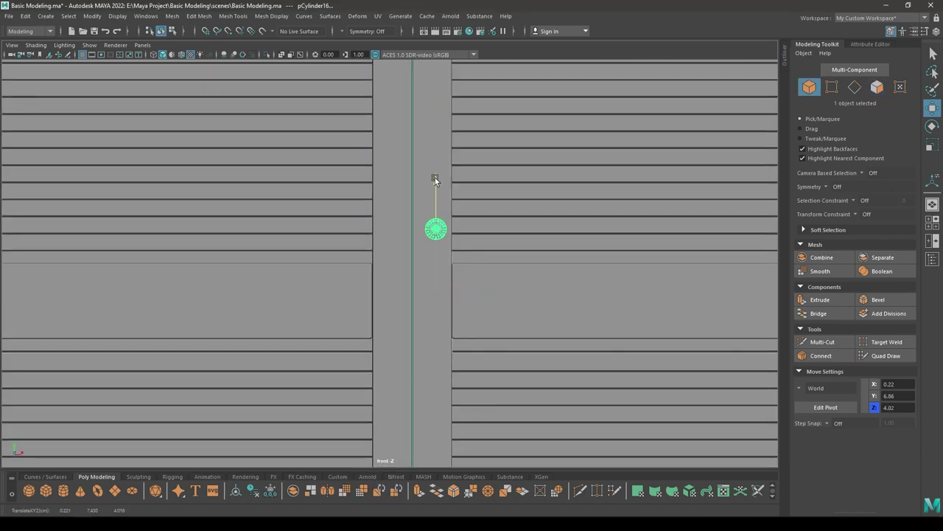
left_click_drag(475, 226, 472, 227)
left_click(455, 266)
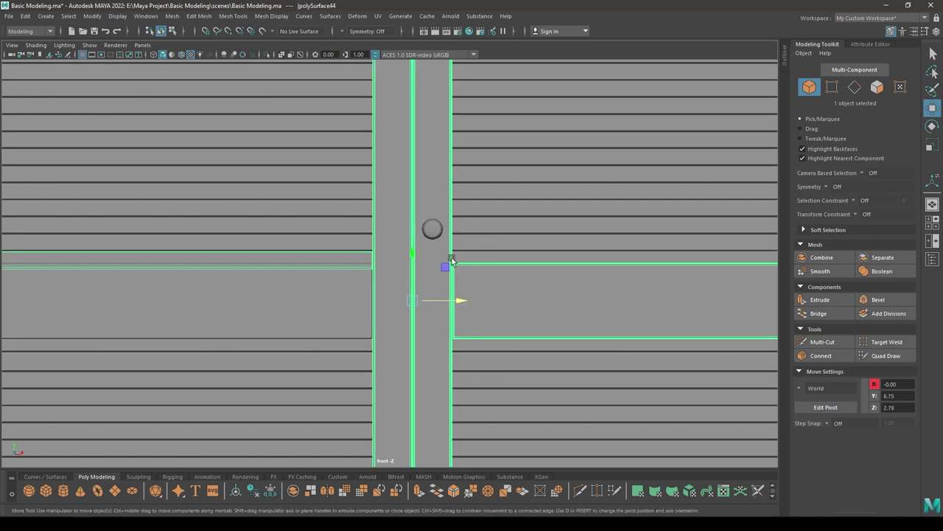
left_click(434, 232)
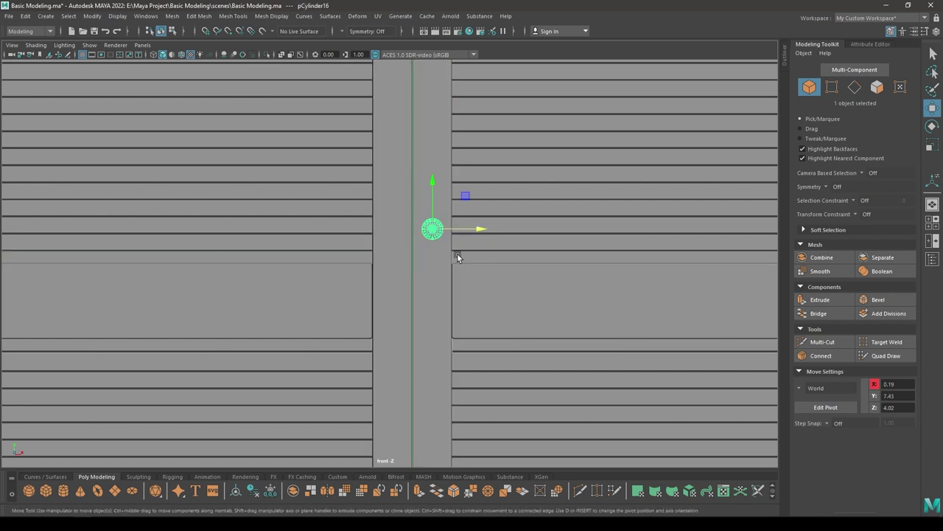
Step: Duplicate the knob and move the copy straight down to Y 6.14
right_click_drag(457, 254, 462, 273, "alt")
key("ctrl+d")
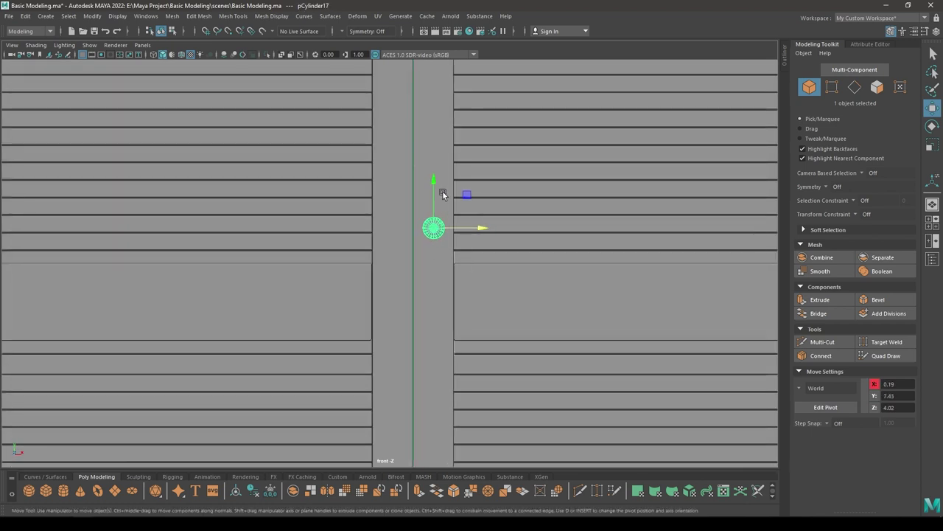
left_click_drag(438, 181, 504, 240)
key("space")
right_click_drag(505, 240, 451, 183, "alt")
key("space")
left_click_drag(448, 255, 446, 261)
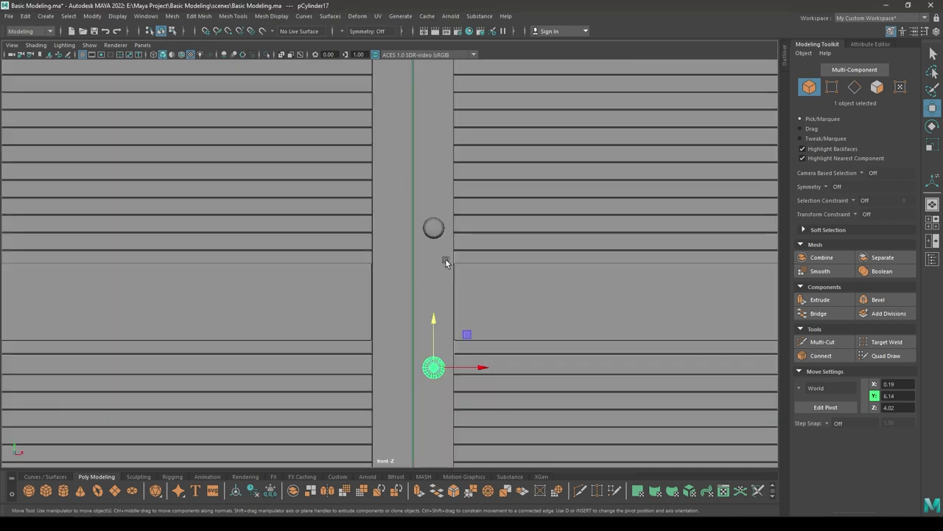
Step: Bring the two knobs closer together by raising the lower one to about Y 6.31 and lowering the upper one
right_click_drag(446, 261, 451, 326, "alt")
left_click_drag(444, 337, 439, 313)
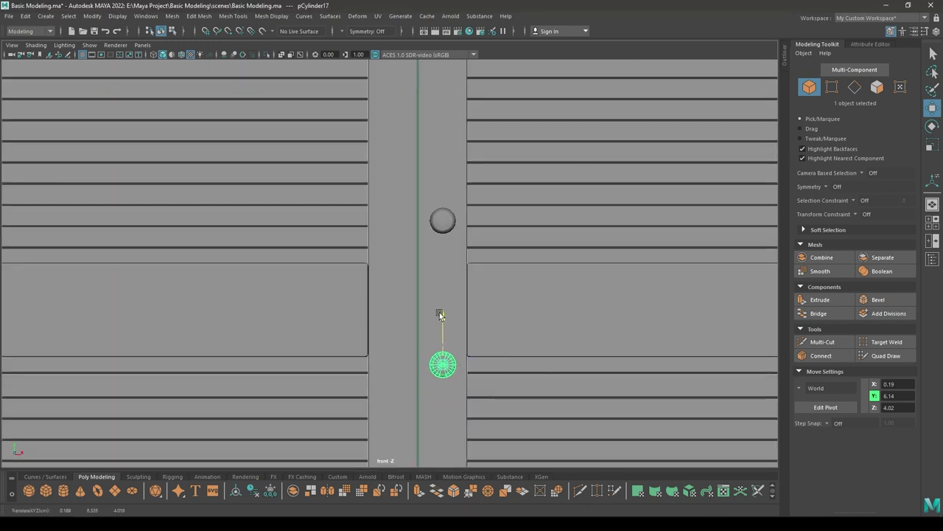
left_click(446, 229)
left_click_drag(440, 178, 442, 212)
Step: Examine the two knobs and their stems up close in the perspective view
key("space")
left_click_drag(440, 282, 352, 334)
left_click(371, 361)
right_click_drag(352, 334, 375, 360, "alt")
left_click_drag(375, 359, 365, 340, "alt")
left_click(352, 207)
right_click_drag(353, 207, 394, 294, "alt")
middle_click_drag(324, 152, 357, 200, "alt")
right_click_drag(356, 200, 381, 258, "alt")
right_click(306, 168)
right_click_drag(307, 190, 345, 146)
Step: Create a new polygon cylinder at the scene origin
key("space")
left_click_drag(344, 146, 345, 171)
right_click_drag(483, 409, 493, 209, "alt")
mouse_move(494, 210)
middle_mouse_down("alt")
mouse_move(461, 192)
mouse_move(489, 210)
middle_mouse_up("alt")
left_click(556, 203)
right_click_drag(489, 210, 598, 196, "alt")
right_click_drag(581, 227, 555, 179, "alt")
key("space")
left_click_drag(555, 178, 547, 129)
right_click_drag(466, 263, 421, 20, "alt")
left_click_drag(421, 19, 504, 258, "alt")
right_click_drag(504, 258, 444, 83, "alt")
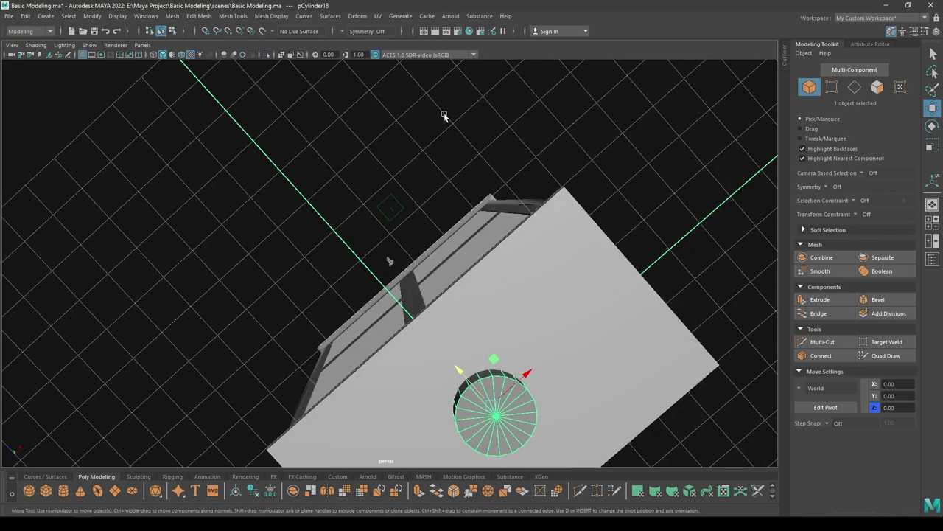
Step: Move the new cylinder in front of the doors to Z 4.11 and raise it to Y 6.09
left_click_drag(444, 83, 431, 210, "alt")
middle_click_drag(467, 375, 473, 267, "alt")
left_click_drag(439, 339, 354, 353)
left_click_drag(391, 296, 397, 147)
key("space")
right_click_drag(398, 146, 436, 349, "alt")
middle_click_drag(436, 349, 561, 307, "alt")
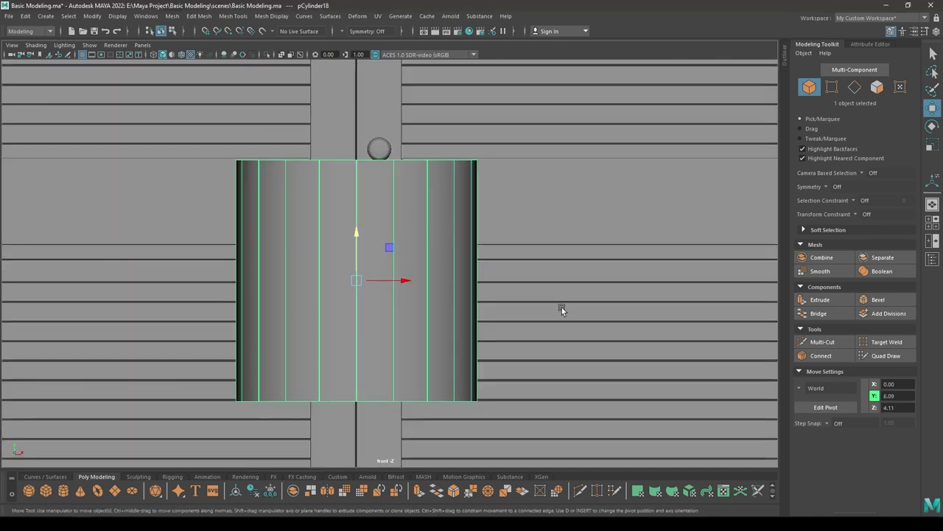
Step: Set the new cylinder's radius to 0.05 and show the wireframe on the shaded models
key("t")
left_click_drag(634, 99, 618, 101)
left_click(714, 98)
type("0.05")
key("Return")
right_click_drag(350, 283, 392, 304, "alt")
middle_click_drag(321, 214, 301, 314, "alt")
left_click(180, 54)
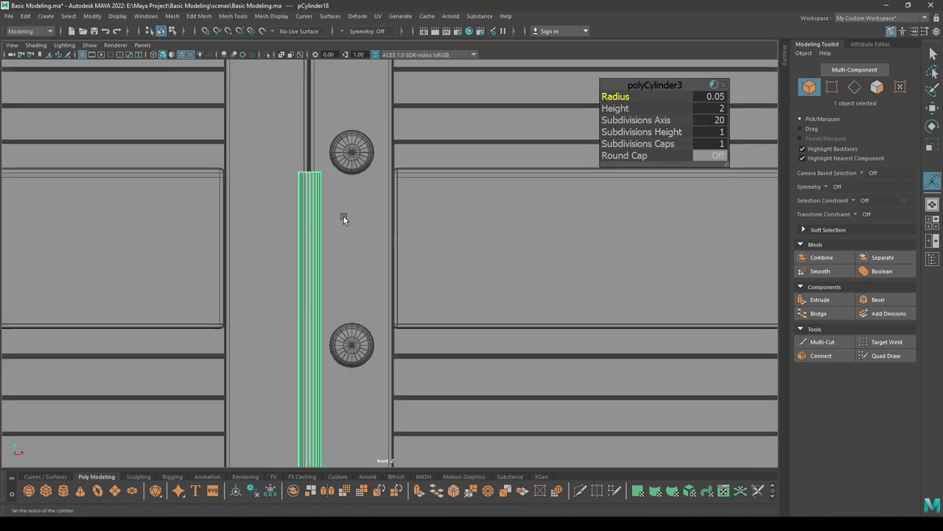
Step: Reduce the cylinder's height to 0.64 and center it between the two knobs at X 0.19, Y 6.75
key("w")
left_click_drag(310, 393, 342, 251)
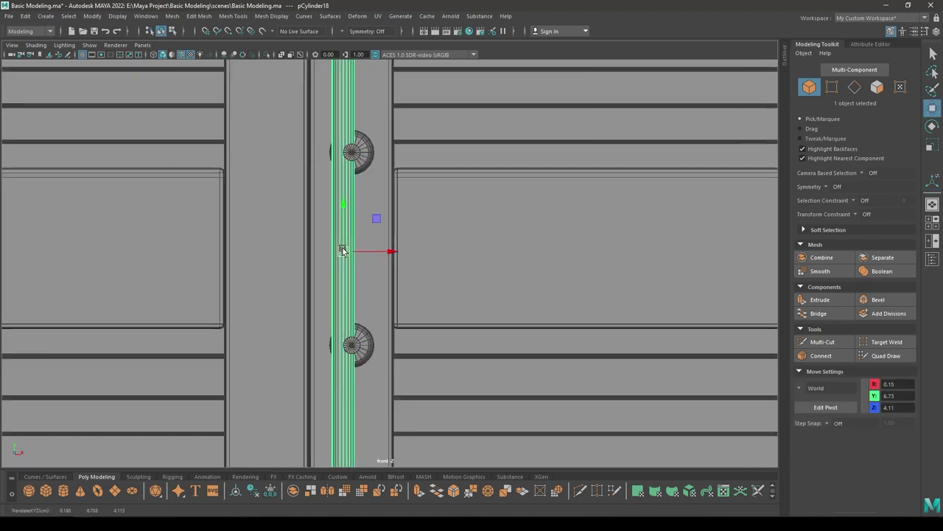
key("t")
left_click_drag(628, 109, 565, 108)
key("w")
left_click_drag(384, 252, 395, 252)
left_click_drag(352, 202, 352, 195)
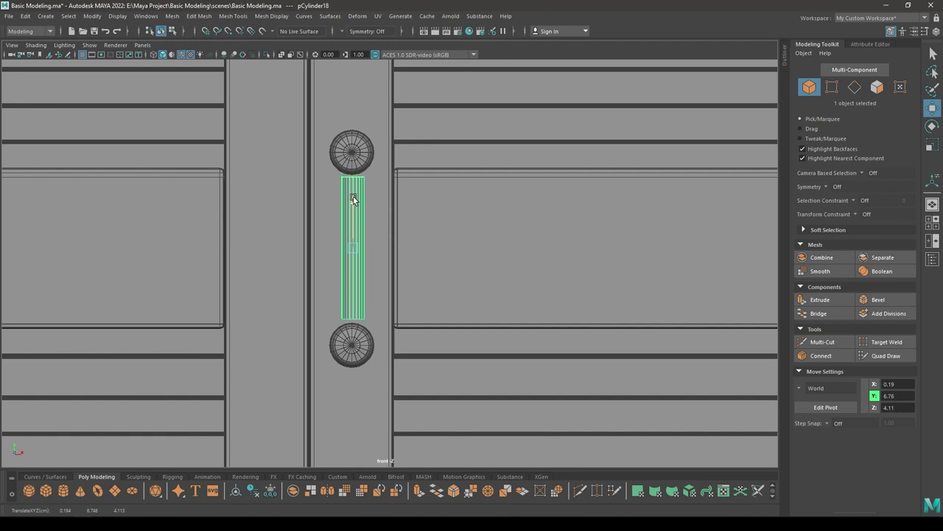
left_click_drag(353, 197, 353, 199)
Step: Pull the upright cylinder forward beyond the knob stems to Z 4.34
key("space")
left_click_drag(351, 252, 354, 154)
left_click_drag(357, 207, 341, 224, "alt")
key("f")
scroll(376, 157, "down", 3)
left_click_drag(376, 157, 358, 221, "alt")
scroll(343, 275, "down", 1)
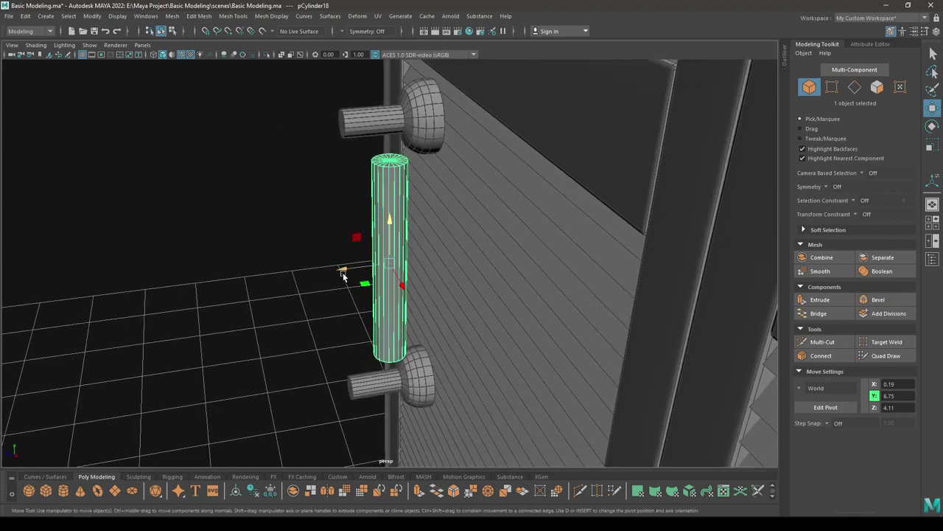
middle_click_drag(343, 273, 261, 278)
mouse_move(261, 277)
left_mouse_down()
mouse_move(326, 285)
mouse_move(262, 292)
mouse_move(266, 278)
left_mouse_up()
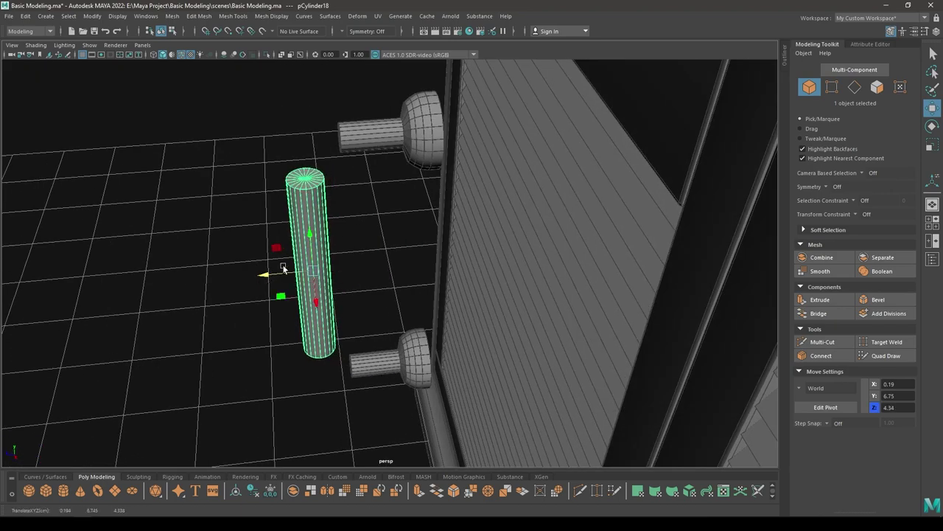
Step: Set the upright cylinder's radius to 0.035
key("t")
left_click_drag(384, 203, 418, 193, "alt")
scroll(419, 193, "up", 2)
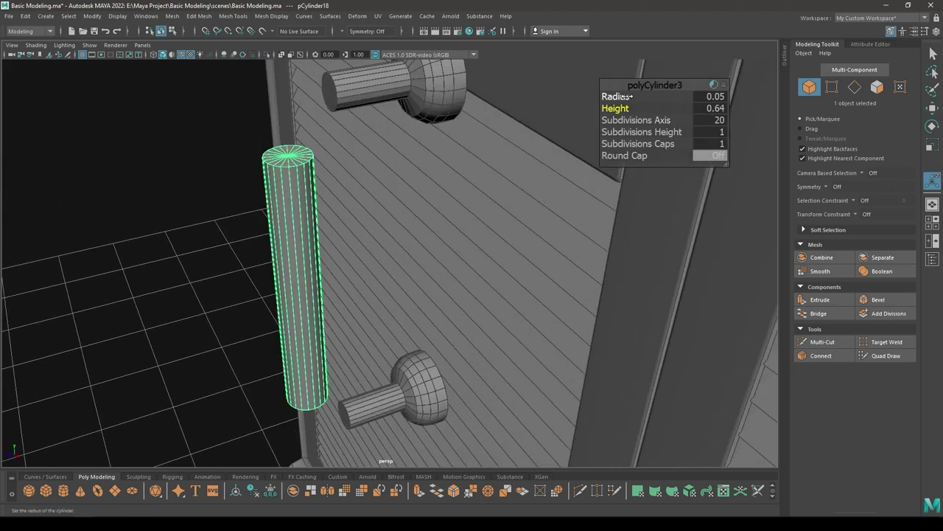
left_click(711, 96)
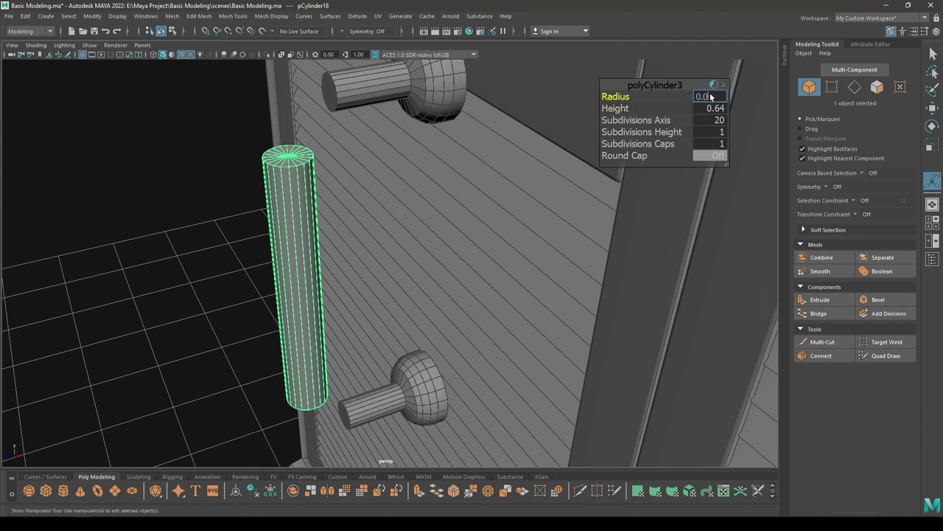
key("Return")
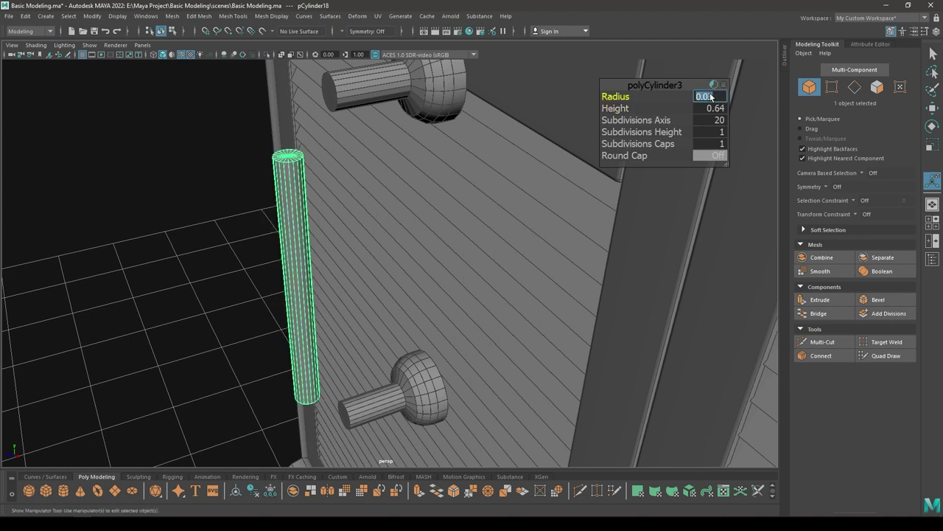
type("0.05")
key("Return")
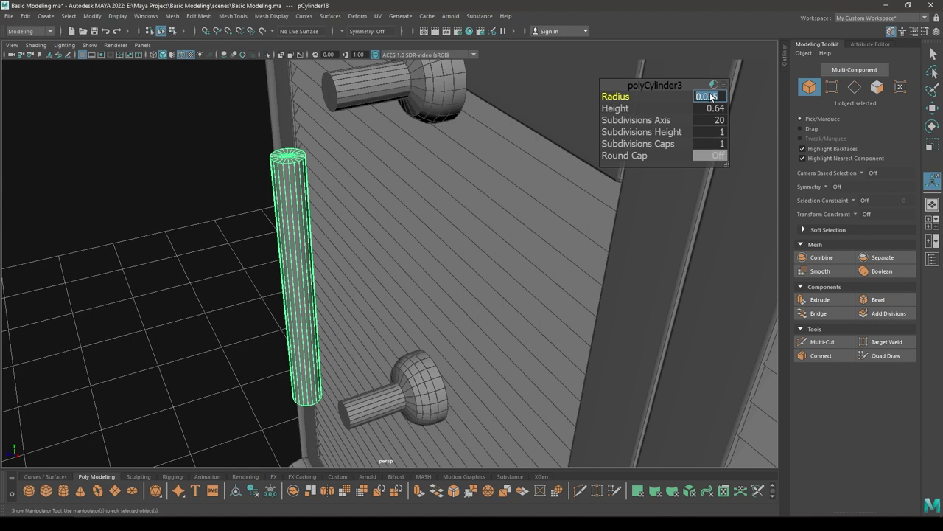
Step: Combine the upright cylinder and both knobs into one mesh
key("w")
left_click(410, 377, "shift")
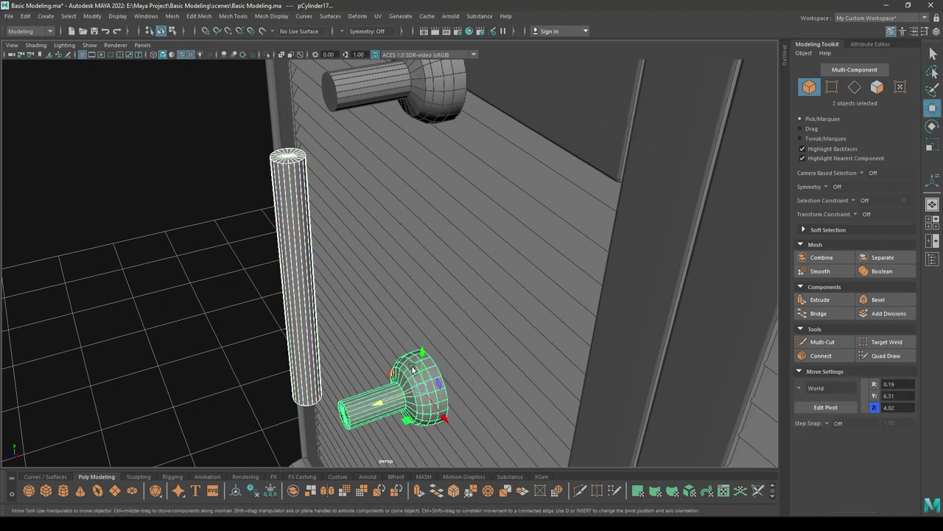
left_click(376, 104, "shift")
right_click_drag(381, 95, 344, 296, "shift")
Step: Bridge the upright cylinder's top cap faces to the end faces of the upper knob's stem
right_click(290, 231)
left_click_drag(288, 257, 287, 282, "alt")
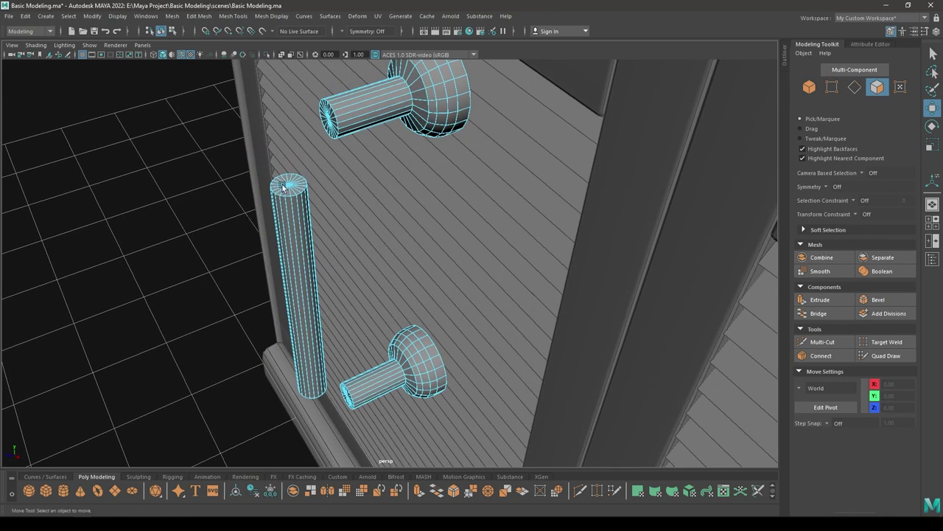
left_click_drag(299, 183, 378, 120)
middle_click_drag(377, 120, 363, 210, "alt")
right_click_drag(362, 210, 413, 308, "alt")
left_click_drag(322, 106, 329, 123, "shift")
right_click_drag(306, 144, 309, 292, "shift")
left_click_drag(309, 291, 294, 286, "alt")
Step: Set the upper bridge's curve type to Blend and its divisions to 4
left_click(656, 169)
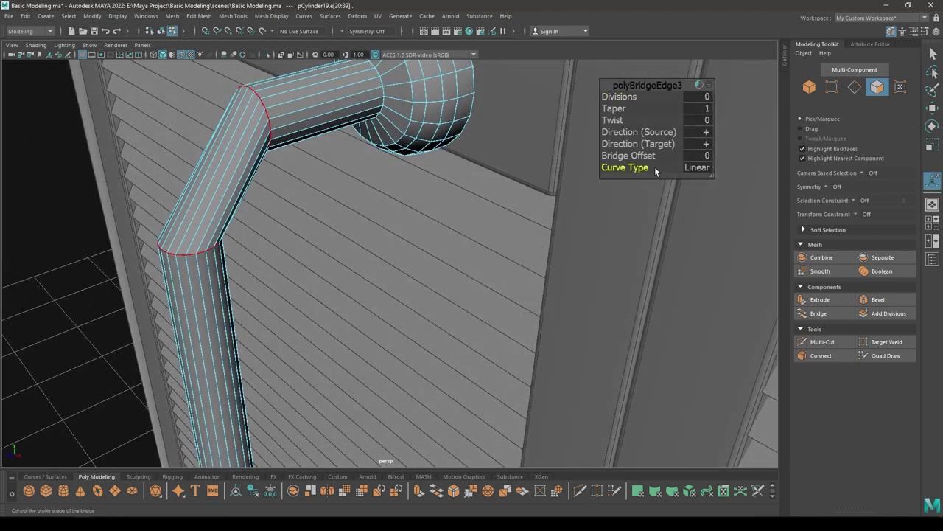
left_click(693, 169)
left_click(726, 190)
left_click_drag(610, 97, 803, 112)
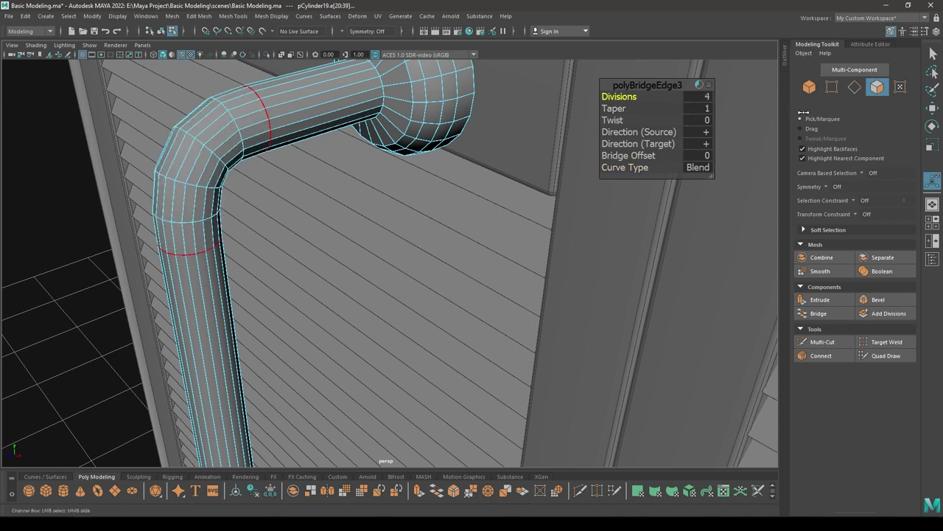
Step: Bridge the upright cylinder's bottom cap faces to the end faces of the lower knob's stem
left_click_drag(422, 232, 320, 182, "alt")
scroll(320, 182, "down", 3)
middle_click_drag(322, 182, 337, 71, "alt")
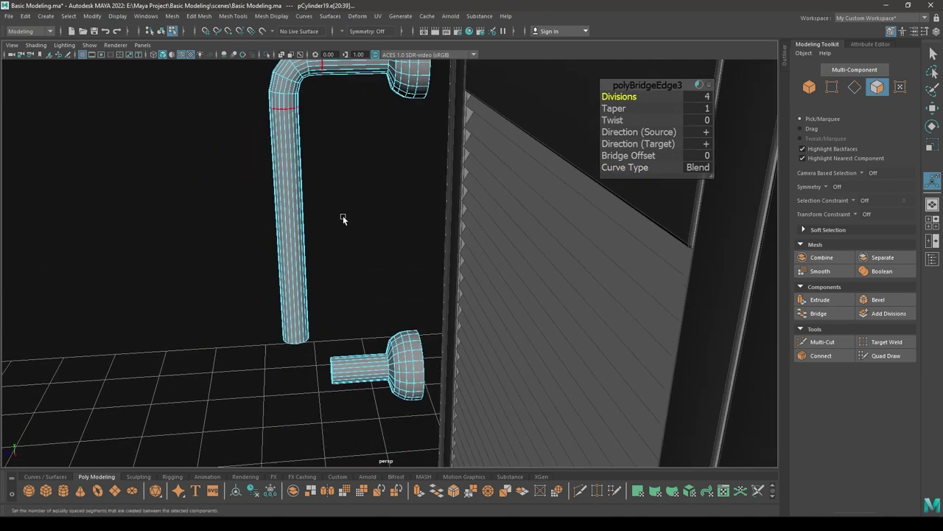
key("w")
left_click_drag(339, 333, 258, 252, "alt")
scroll(258, 252, "up", 4)
left_click_drag(280, 194, 272, 252, "alt")
right_click_drag(241, 214, 249, 260)
mouse_move(294, 202)
left_mouse_down("alt")
mouse_move(356, 182)
mouse_move(340, 199)
mouse_move(354, 185)
mouse_move(389, 323)
left_mouse_up("alt")
key("Tab")
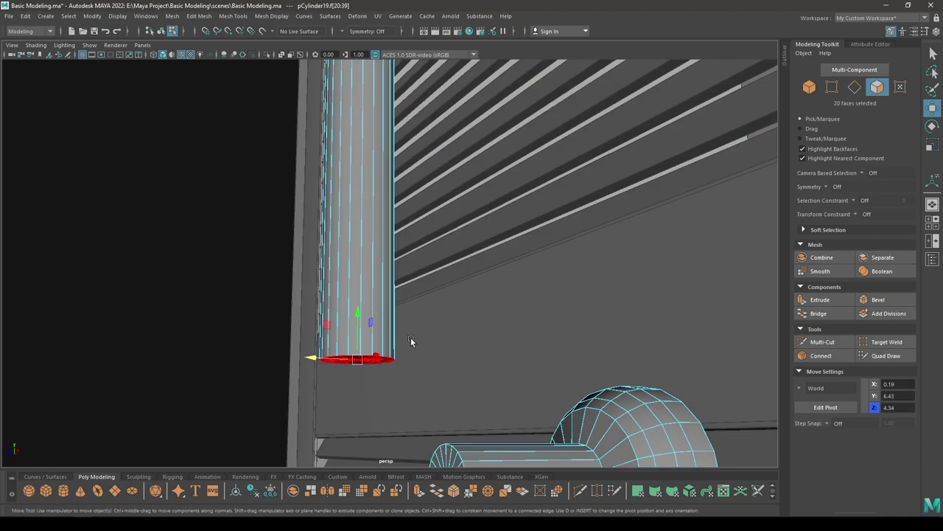
middle_click_drag(388, 323, 361, 148, "alt")
right_click_drag(361, 148, 432, 297, "alt")
key("shift+Tab")
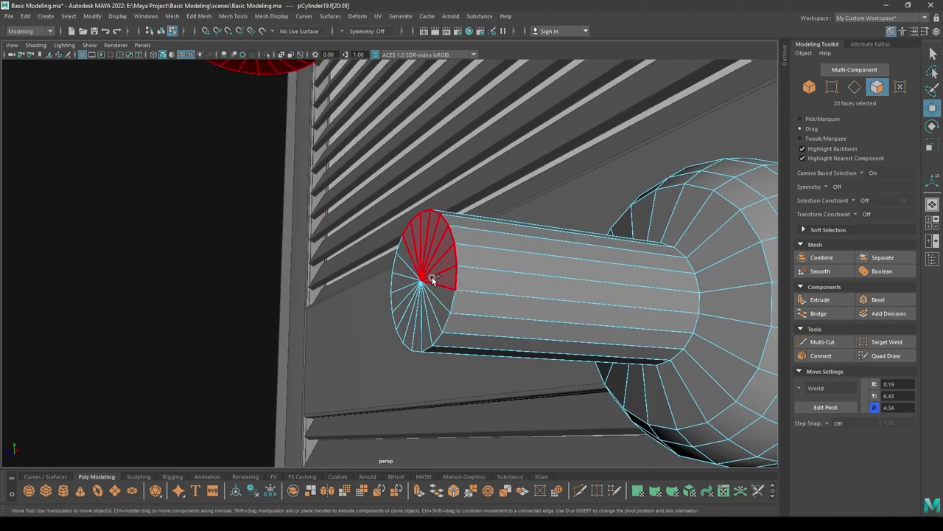
right_click_drag(402, 300, 398, 405, "shift")
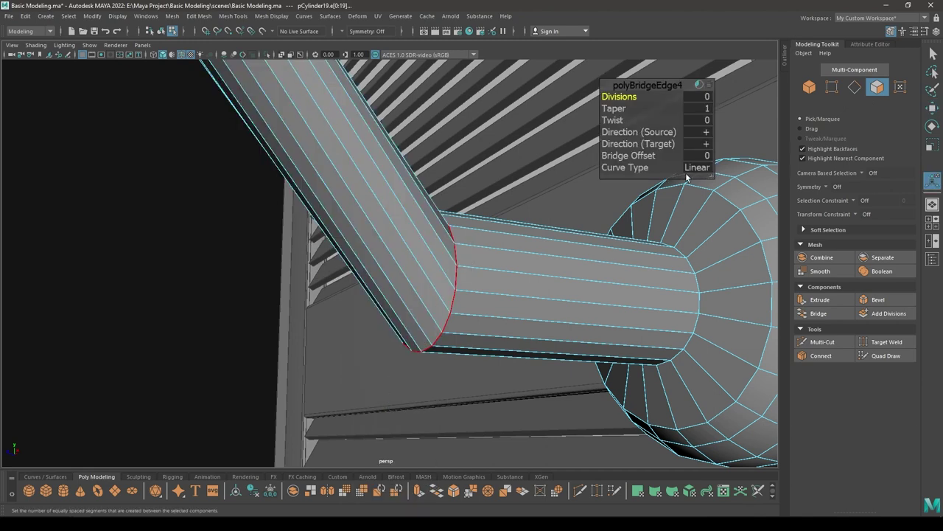
Step: Set the lower bridge's curve type to Blend and increase its divisions to form a rounded bend
left_click(693, 168)
left_click(697, 185)
left_click_drag(621, 97, 783, 145)
right_click_drag(649, 144, 354, 110, "alt")
left_click_drag(354, 110, 270, 150, "alt")
Step: Select all of the handle's edges except those on the knobs' flat back faces and soften them
key("w")
scroll(334, 193, "up", 2)
left_click_drag(336, 184, 360, 204, "alt")
right_click_drag(387, 185, 378, 124)
scroll(370, 114, "down", 2)
key("space")
left_click_drag(370, 111, 417, 113)
scroll(401, 162, "down", 5)
middle_click_drag(357, 398, 403, 244, "alt")
right_click_drag(404, 244, 484, 505, "alt")
scroll(468, 257, "up", 5)
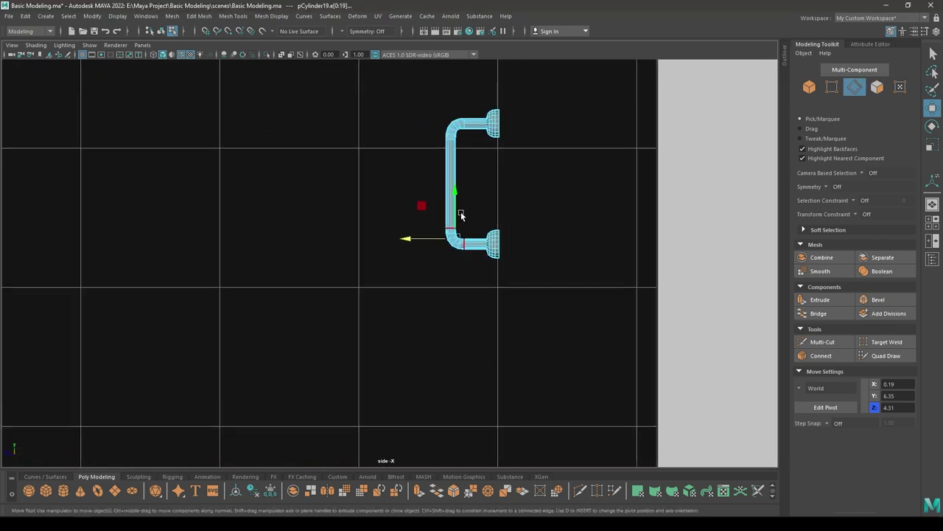
middle_click_drag(468, 258, 424, 366, "alt")
right_click_drag(424, 367, 423, 455, "alt")
left_click_drag(360, 114, 487, 515)
key("space")
left_click_drag(532, 362, 527, 320)
left_click_drag(494, 278, 437, 303, "alt")
scroll(431, 324, "up", 3)
left_click_drag(417, 254, 381, 311, "alt")
scroll(390, 298, "up", 3)
middle_click_drag(403, 280, 409, 355, "alt")
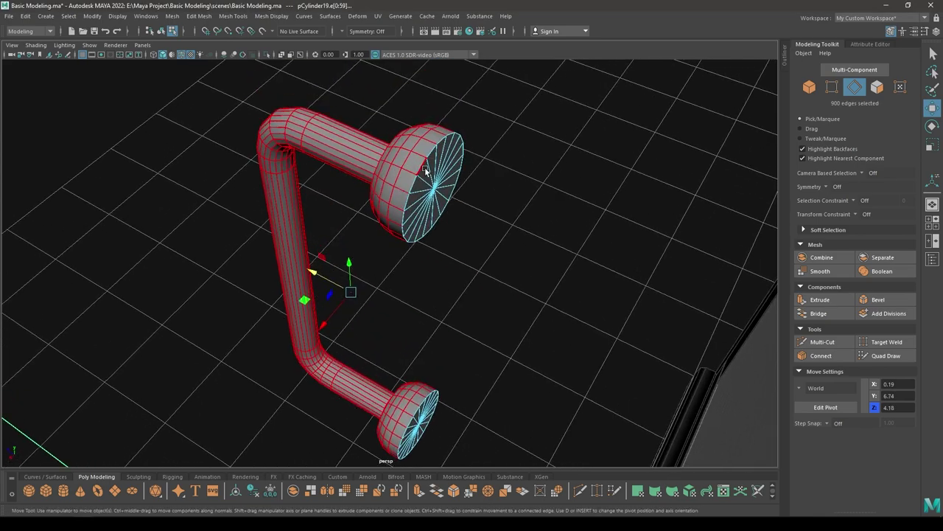
left_click_drag(426, 234, 392, 115, "alt")
left_click(272, 16)
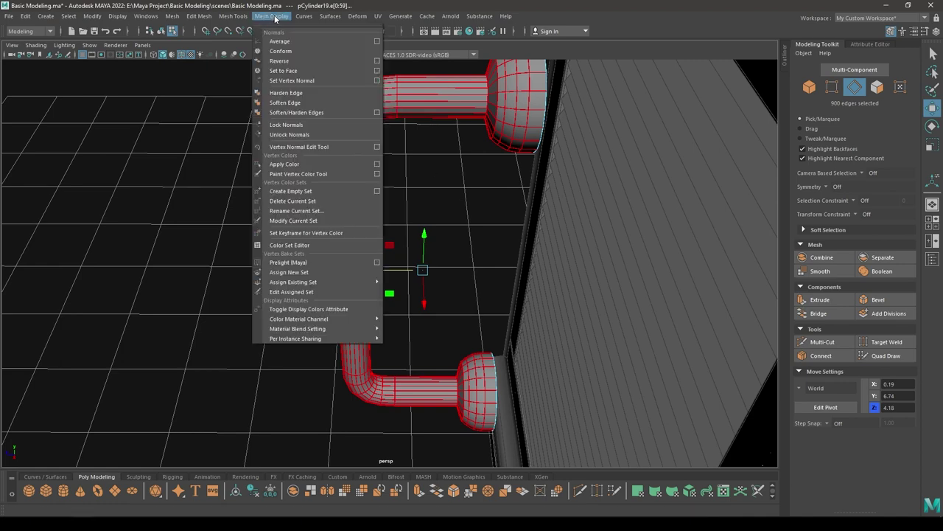
left_click(287, 103)
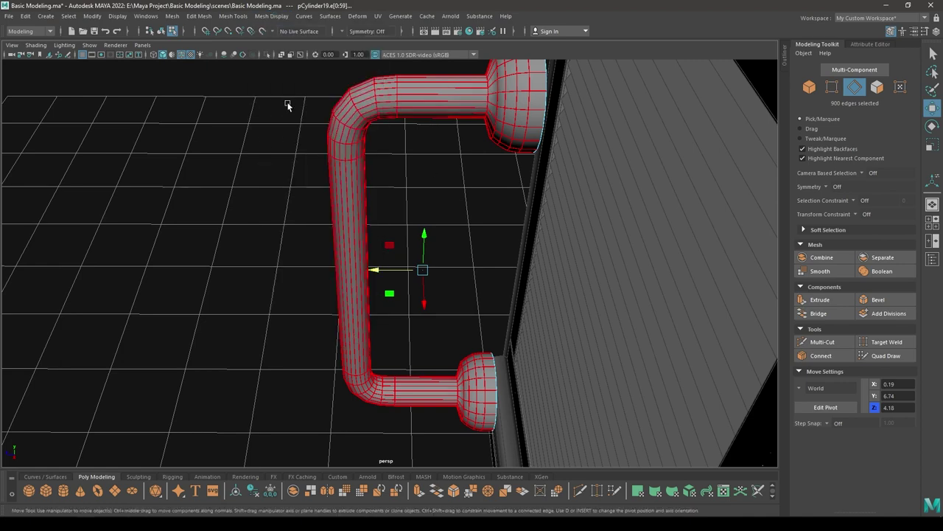
key("F8")
left_click(477, 184)
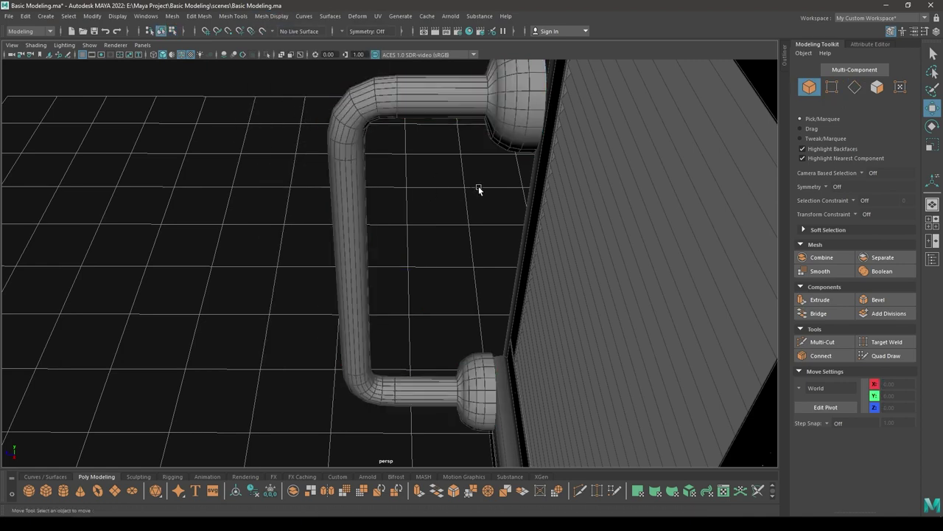
Step: Turn off wireframe on shaded and harden the edge loops where both stems meet their knobs
left_click_drag(477, 183, 289, 72, "alt")
left_click(181, 54)
middle_click_drag(479, 110, 339, 204, "alt")
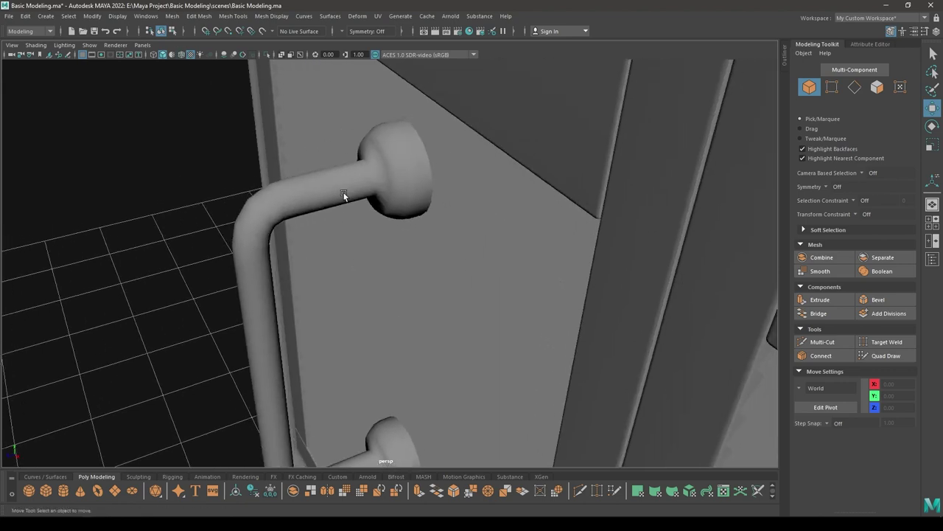
scroll(354, 193, "up", 3)
left_click(402, 154)
left_click_drag(391, 164, 399, 183, "alt")
right_click_drag(395, 159, 387, 123)
double_click(388, 119)
double_click(388, 126)
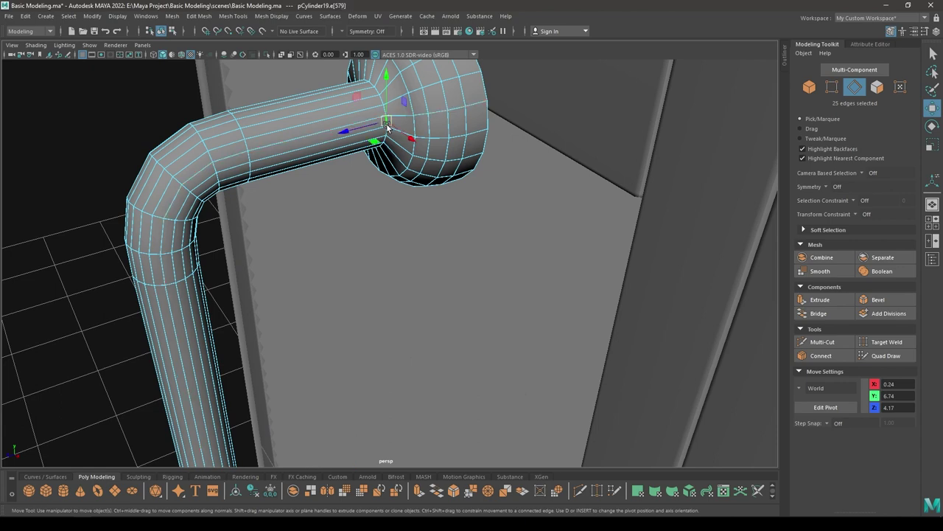
left_click_drag(394, 225, 399, 164, "alt")
middle_click_drag(426, 446, 421, 187, "alt")
double_click(344, 182, "shift")
middle_click_drag(379, 142, 388, 266, "alt")
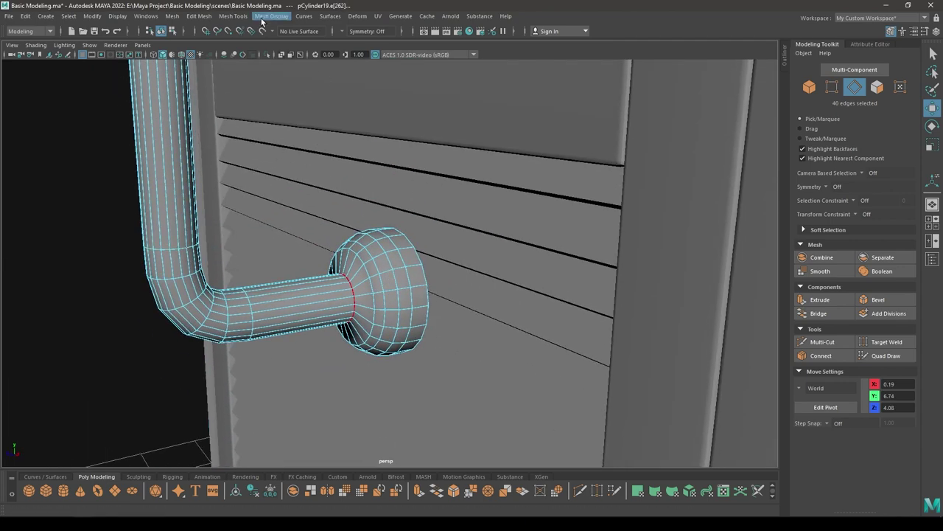
left_click(268, 17)
left_click(305, 92)
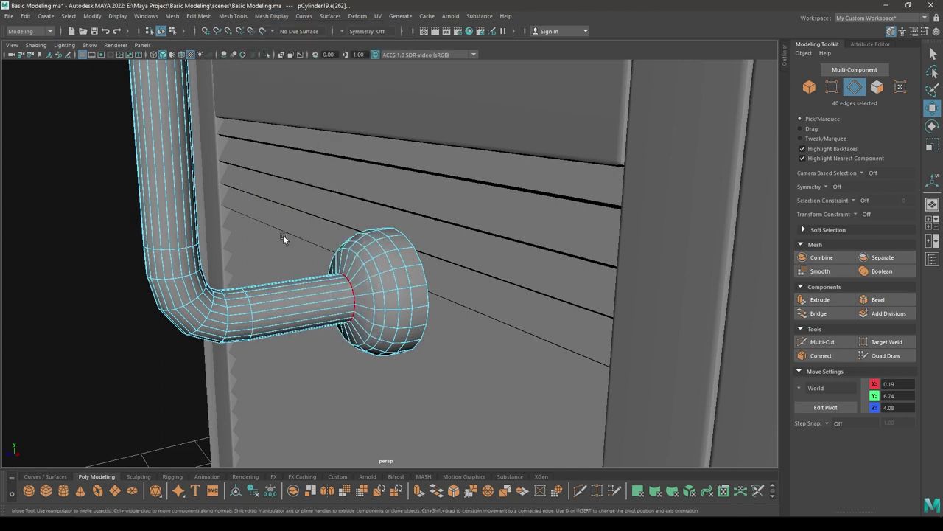
right_click_drag(106, 238, 120, 214)
left_click(120, 155)
Step: Connect the long edges of the handle's upright section with 4 segments
scroll(120, 146, "down", 5)
left_click_drag(120, 145, 252, 223, "alt")
scroll(235, 205, "up", 2)
left_click(227, 197)
right_click_drag(307, 173, 307, 146)
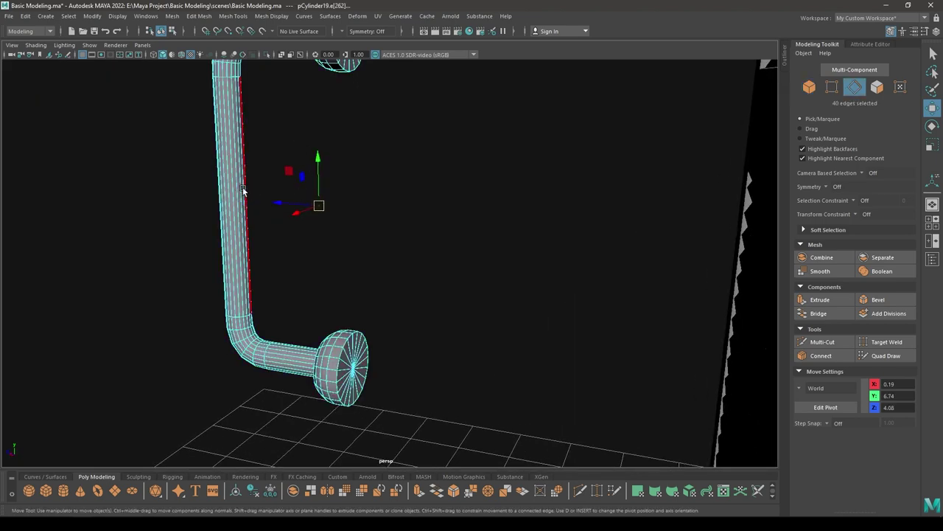
right_click(225, 190, "shift")
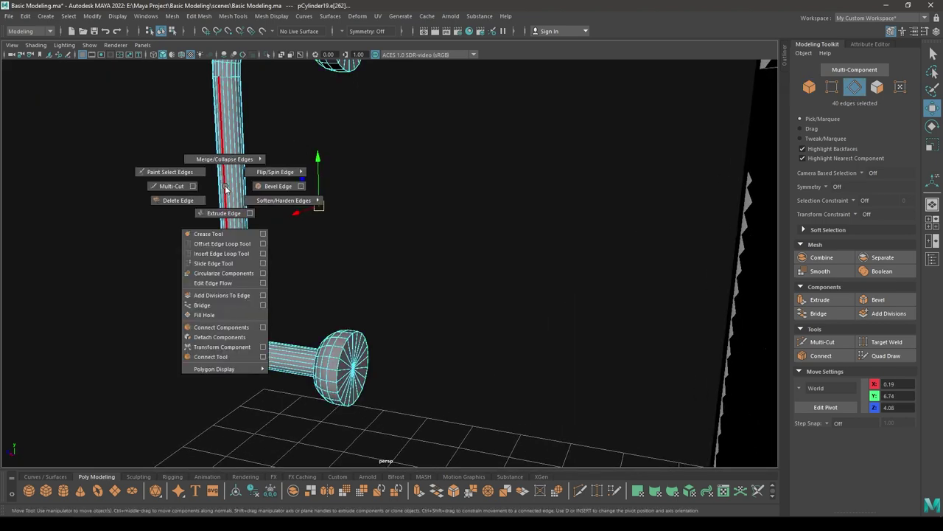
left_click(221, 356)
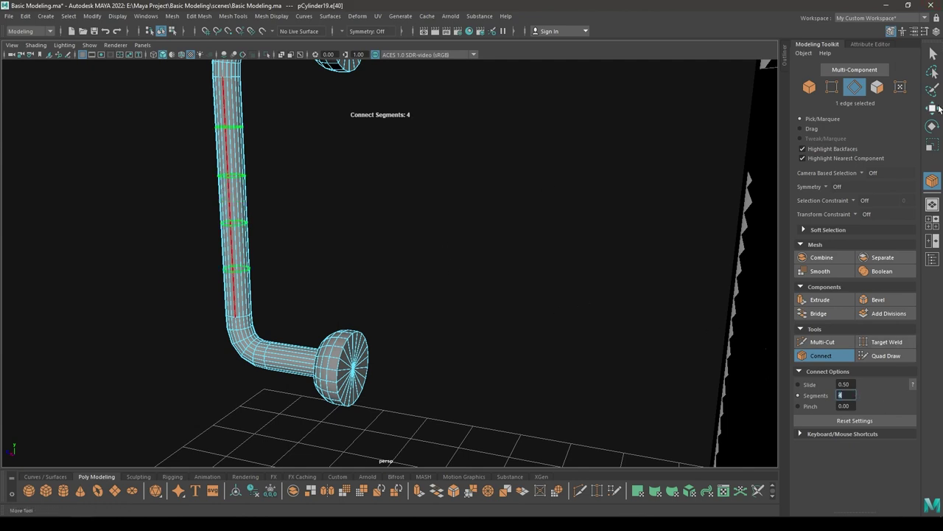
left_click(934, 108)
Step: Select a middle vertex loop on the handle's upright and enable soft selection with a falloff limited to the upright section
right_click_drag(346, 168, 299, 169)
left_click_drag(273, 179, 212, 194, "alt")
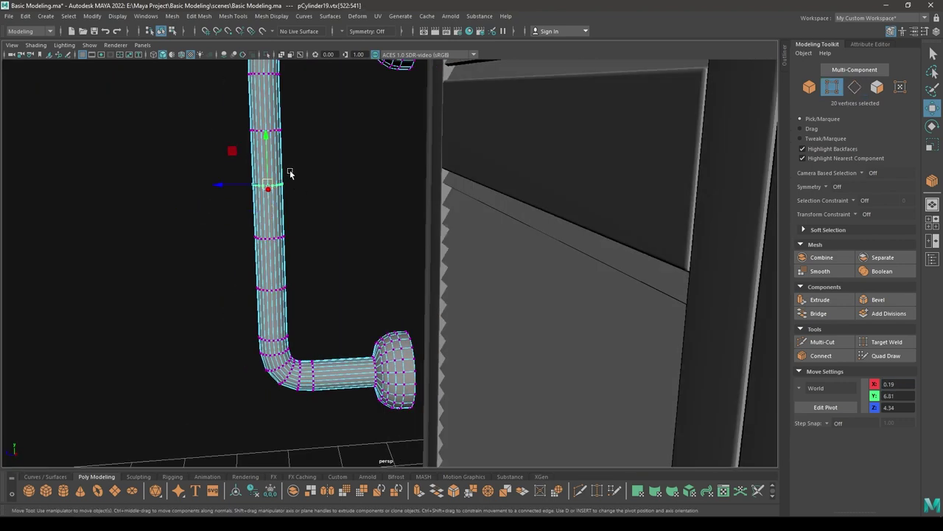
key("b")
left_click_drag(343, 233, 288, 214, "alt")
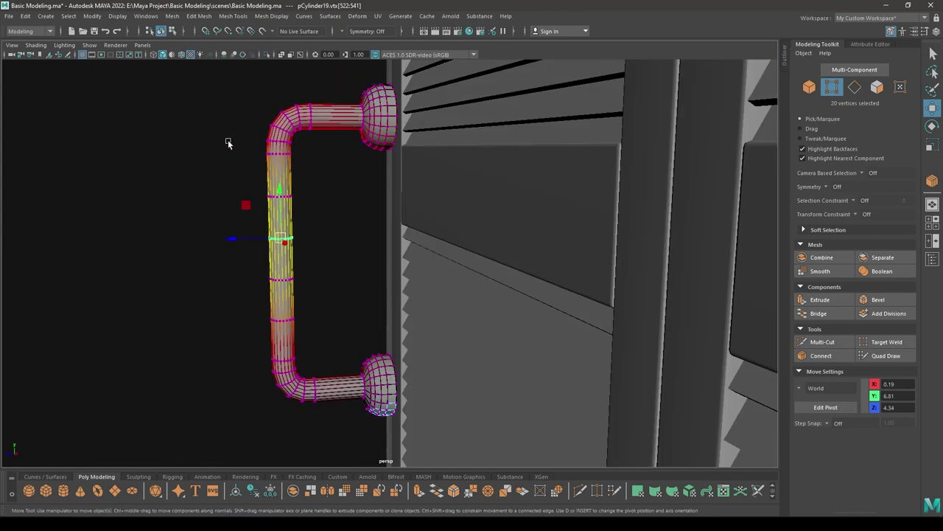
left_click_drag(228, 357, 267, 445)
left_click_drag(294, 313, 315, 316, "alt")
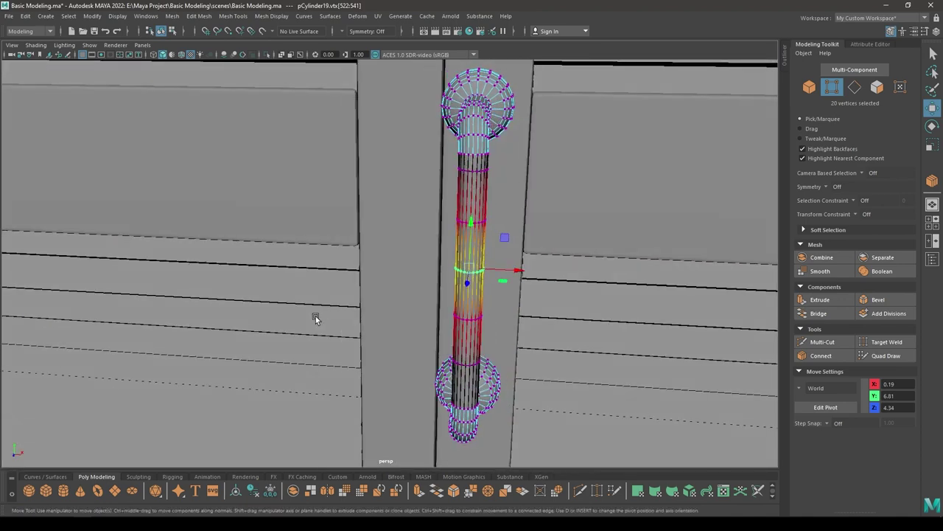
Step: Scale the upright's middle vertex loops wider along X with soft selection so the grip bulges
key("r")
left_click_drag(515, 272, 535, 281)
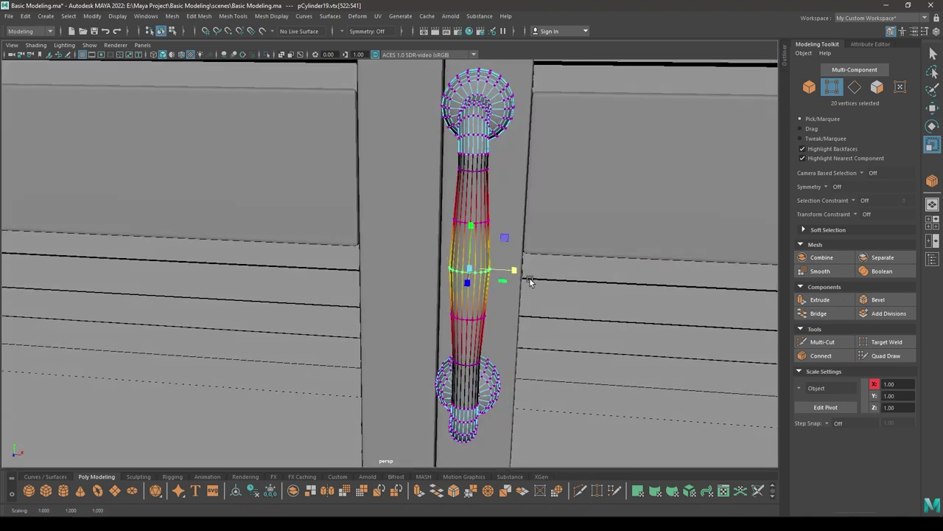
left_click_drag(505, 216, 377, 244, "shift")
left_click_drag(505, 340, 505, 341, "shift")
left_click_drag(514, 270, 415, 248)
left_click_drag(517, 272, 454, 301)
Step: Add the upright's outer vertex loops to the selection, scale them along X to refine the bulge, and return to object mode
left_click_drag(357, 246, 356, 246, "shift")
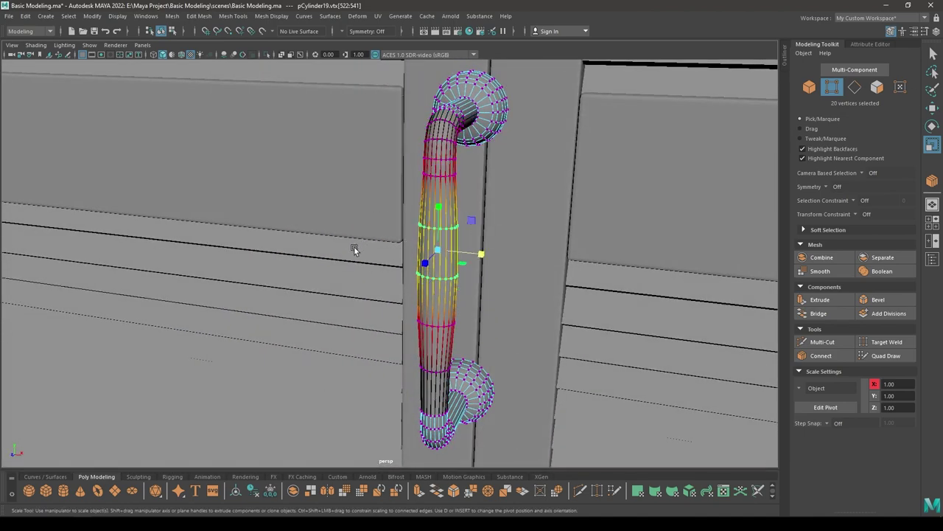
left_click_drag(392, 298, 470, 338, "shift")
left_click_drag(479, 277, 488, 279)
left_click_drag(470, 171, 381, 185, "shift")
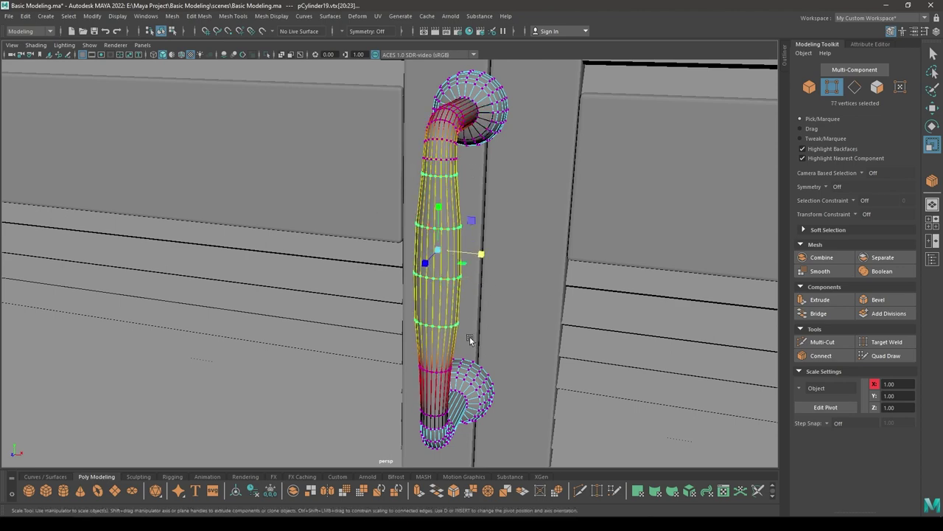
left_click_drag(445, 345, 444, 344, "shift")
left_click_drag(444, 344, 359, 344, "alt")
key("ctrl+z")
left_click_drag(332, 308, 414, 328, "shift")
left_click_drag(434, 258, 343, 283)
right_click_drag(313, 258, 366, 209)
key("w")
left_click(230, 197)
Step: Move the handle back along Z against the cabinet door's front in the side view, to Z 3.05
scroll(257, 282, "down", 5)
left_click_drag(295, 214, 389, 273, "alt")
key("space")
scroll(457, 344, "down", 5)
scroll(513, 327, "up", 4)
key("4")
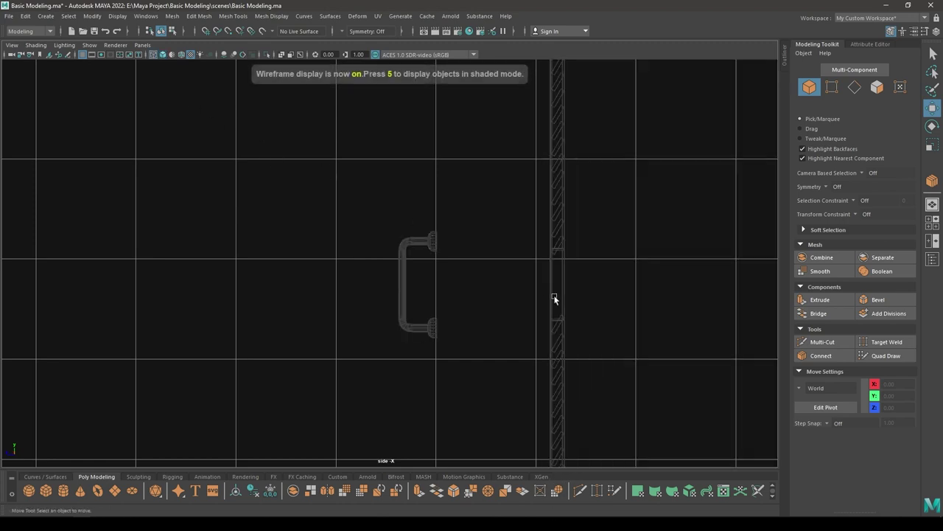
scroll(545, 288, "up", 4)
middle_click_drag(609, 390, 395, 292, "alt")
left_click_drag(383, 129, 157, 311)
key("space")
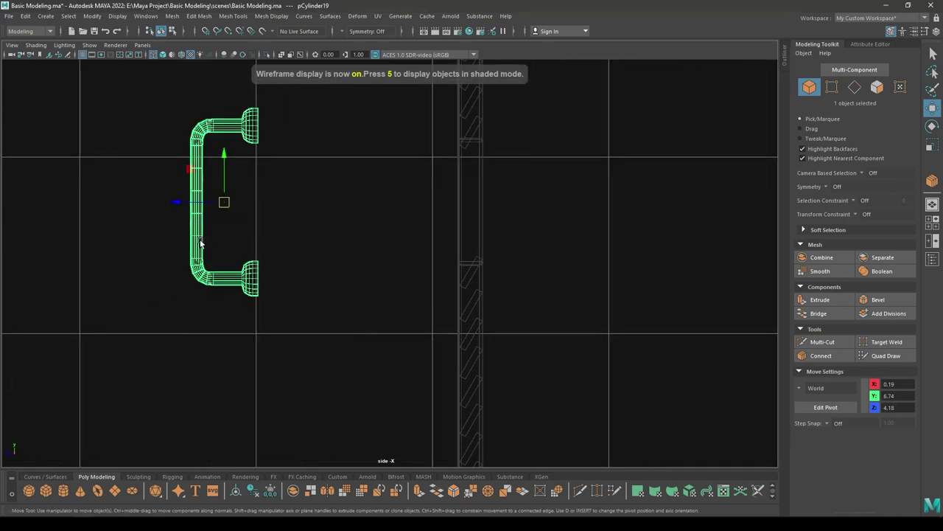
left_click_drag(173, 200, 358, 258)
key("f")
scroll(333, 295, "up", 2)
key("space")
key("6")
left_click_drag(491, 267, 354, 294, "alt")
right_click_drag(354, 295, 524, 467, "alt")
left_click_drag(524, 467, 177, 348, "alt")
right_click_drag(177, 347, 296, 259, "alt")
middle_click_drag(296, 258, 296, 258)
right_click_drag(297, 258, 123, 147, "alt")
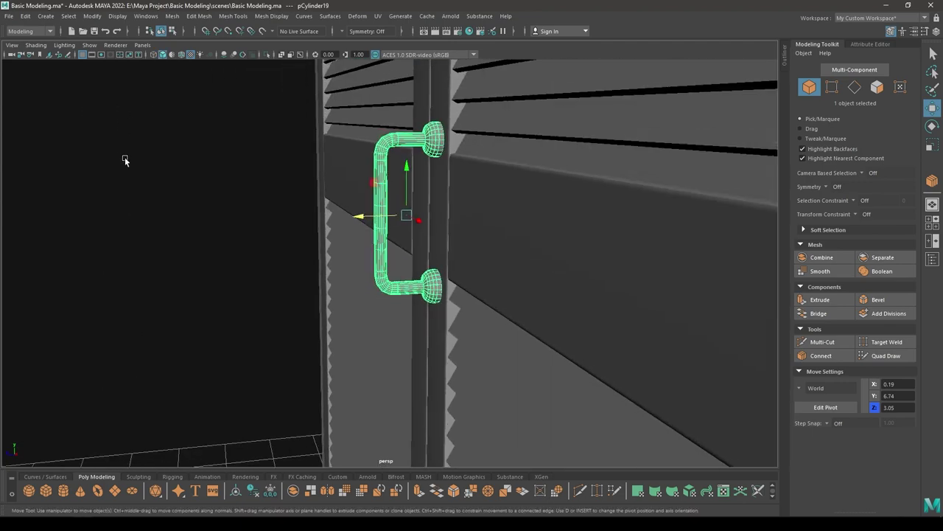
Step: Duplicate the handle and move the copy along X onto the adjacent door's inner frame, at X -0.19
left_click_drag(122, 146, 280, 311, "alt")
right_click_drag(279, 311, 299, 133, "alt")
left_click_drag(299, 133, 300, 158, "alt")
key("space")
right_click_drag(300, 157, 388, 260, "alt")
mouse_move(389, 245)
left_mouse_down()
mouse_move(246, 247)
mouse_move(288, 255)
mouse_move(229, 179)
mouse_move(383, 262)
mouse_move(362, 262)
left_mouse_up()
key("space")
key("space")
right_click_drag(362, 261, 317, 107, "alt")
left_click_drag(317, 106, 204, 208, "alt")
left_click(205, 209)
Step: Select both door handles and nudge them slightly along Z against the doors
right_click_drag(210, 212, 369, 343, "alt")
left_click_drag(368, 341, 391, 233, "alt")
left_click(376, 237)
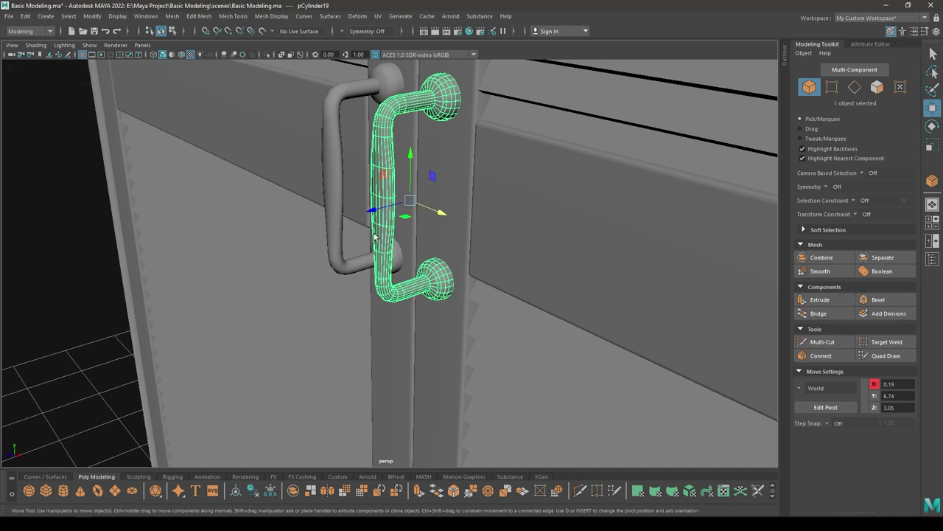
left_click(328, 212, "shift")
left_click_drag(320, 190, 321, 190)
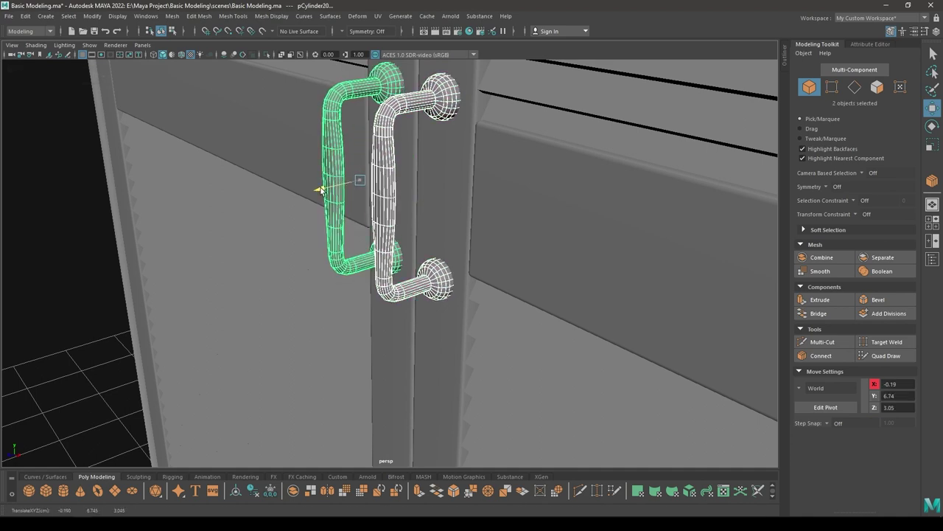
left_click(84, 248)
Step: Save the scene with the complete cabinet in view
right_click_drag(85, 249, 176, 244, "alt")
left_click_drag(177, 244, 280, 249, "alt")
key("ctrl+s")
right_click_drag(280, 249, 373, 219, "alt")
left_click_drag(373, 219, 355, 211, "alt")
right_click_drag(355, 212, 351, 246, "alt")
middle_click_drag(351, 246, 370, 273, "alt")
left_click_drag(370, 273, 411, 284, "alt")
key("ctrl+s")
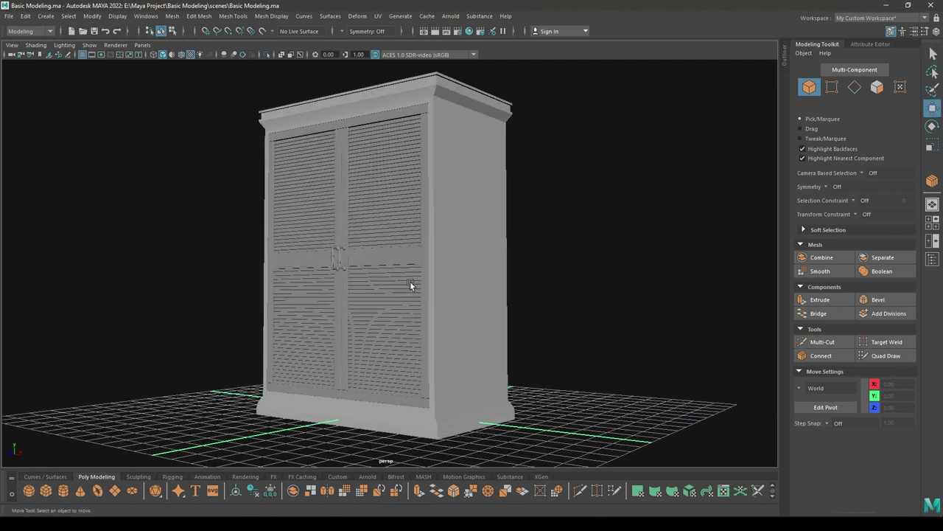